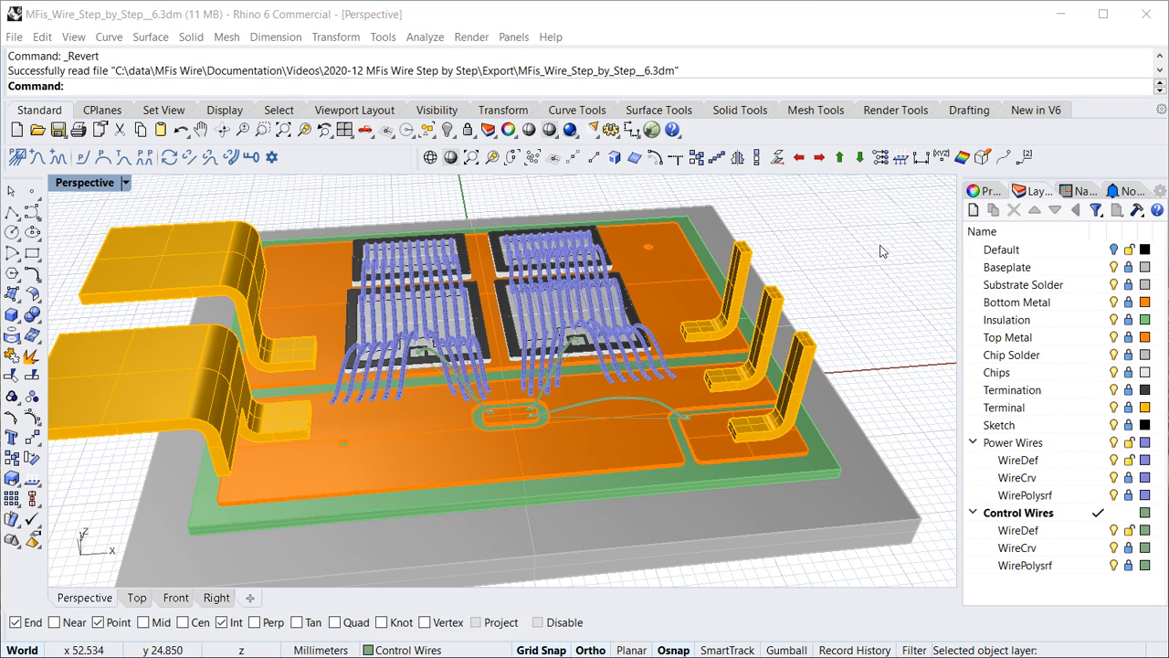
pyautogui.scroll(8, 475, 379)
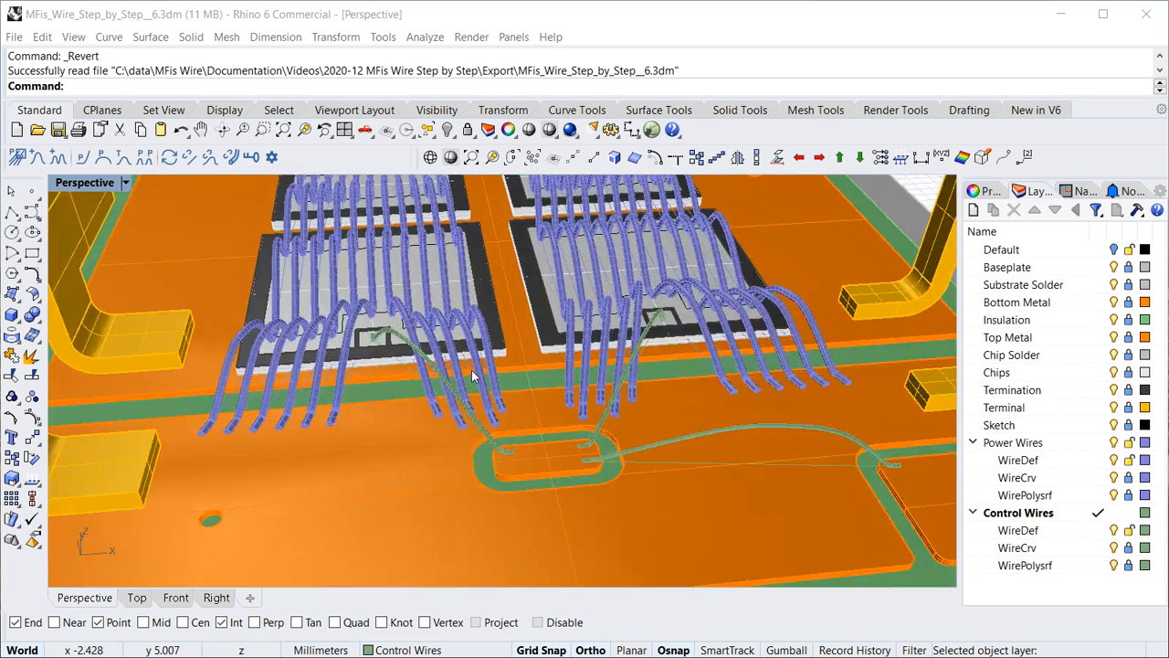
pyautogui.moveTo(474, 385); pyautogui.dragTo(390, 405, button='right')
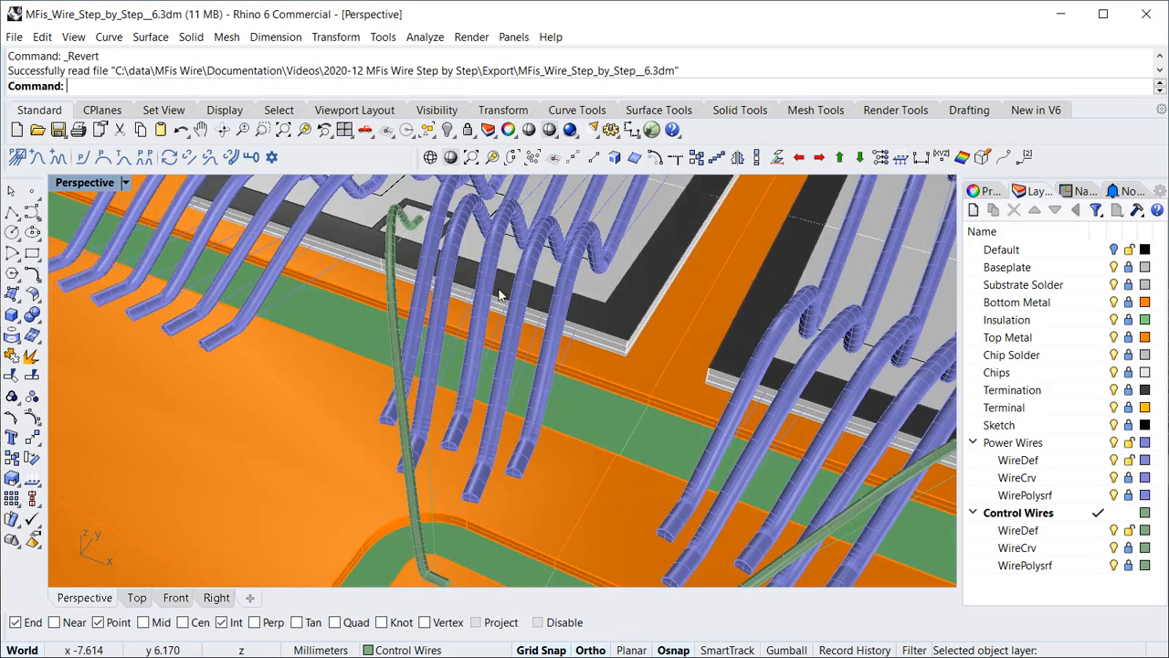
pyautogui.scroll(-5, 468, 391)
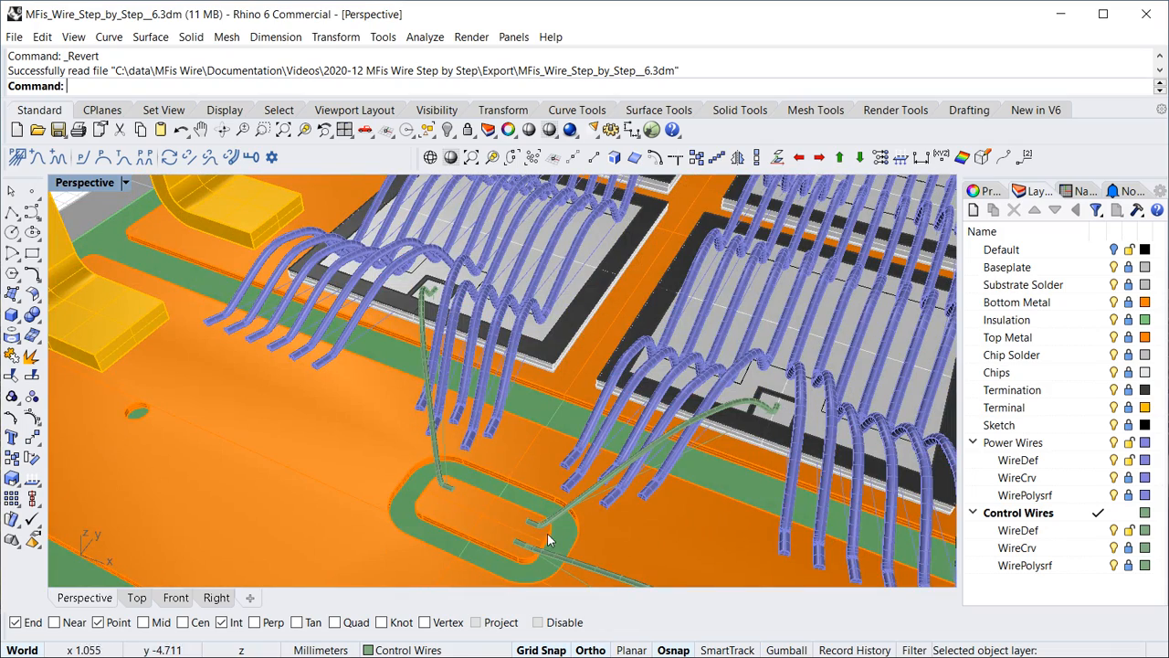
pyautogui.scroll(-10, 455, 485)
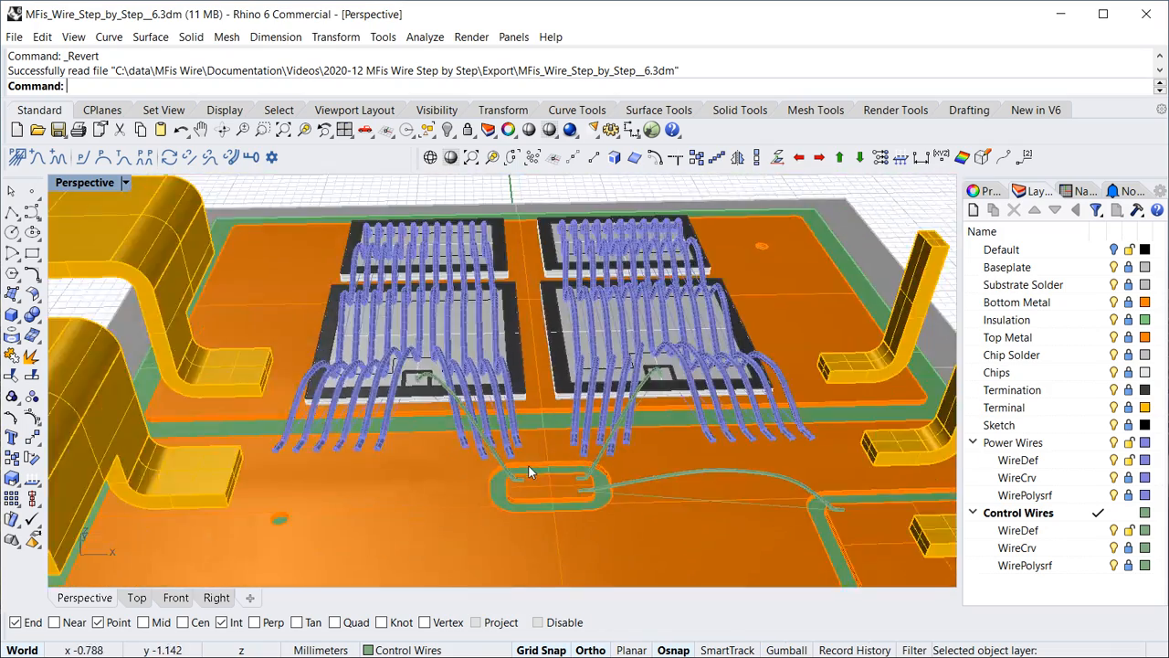
pyautogui.scroll(-5, 430, 292)
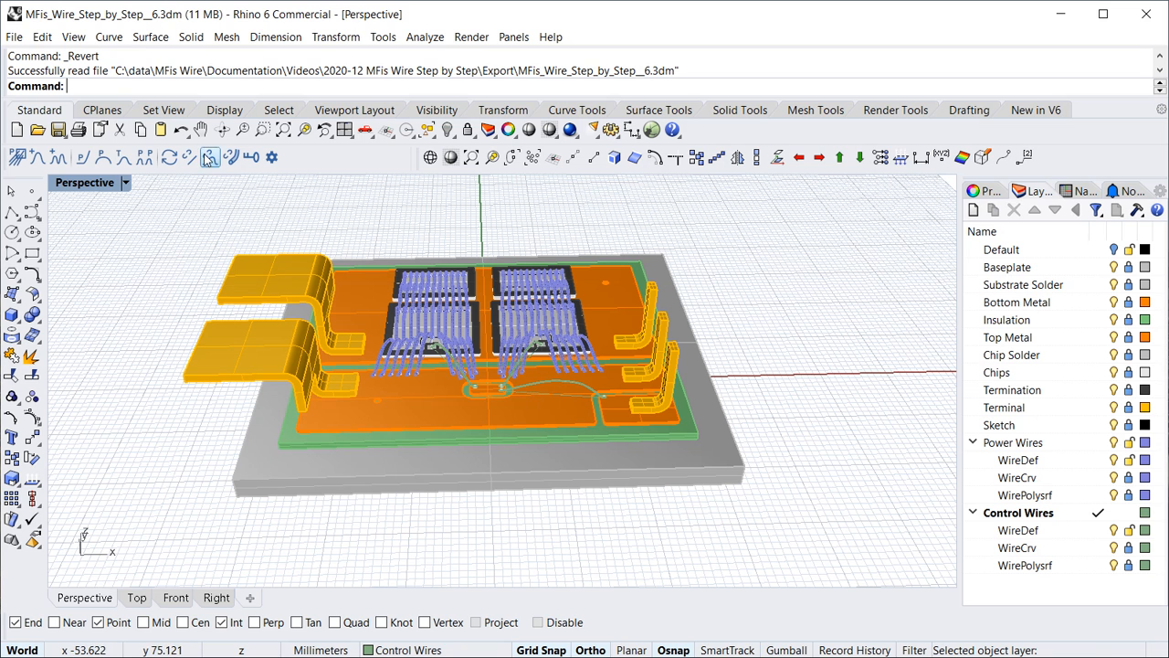
# Start saving the model as a new file with STEP (*.stp; *.step) as the file type
pyautogui.click(13, 37)
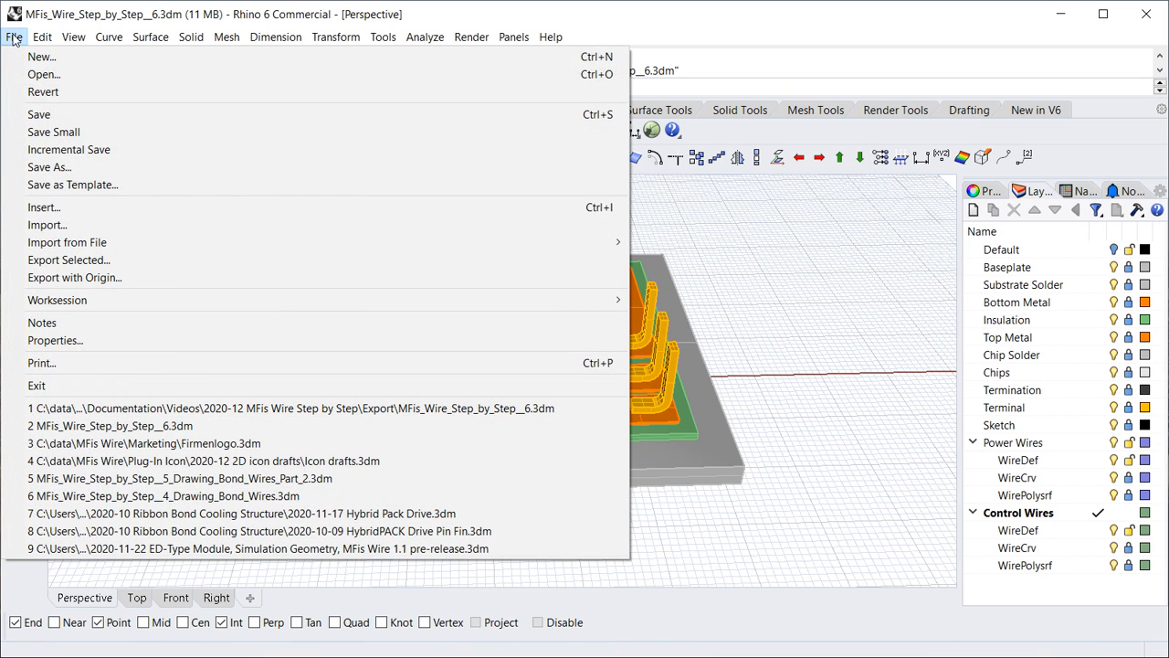
pyautogui.click(49, 167)
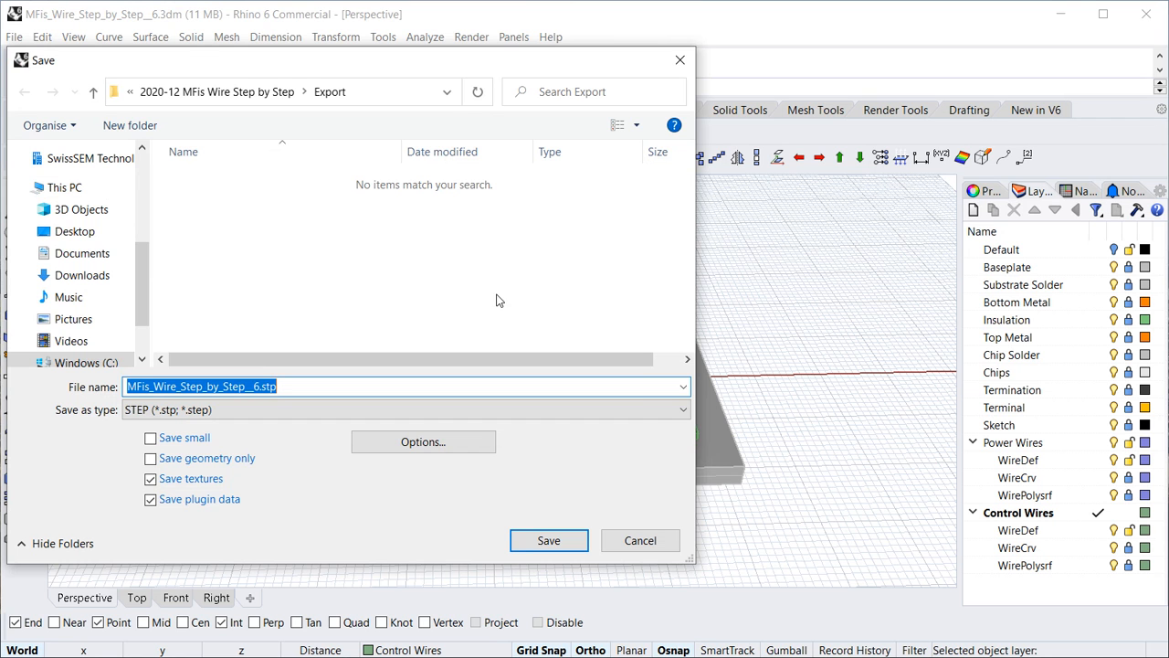
pyautogui.click(644, 409)
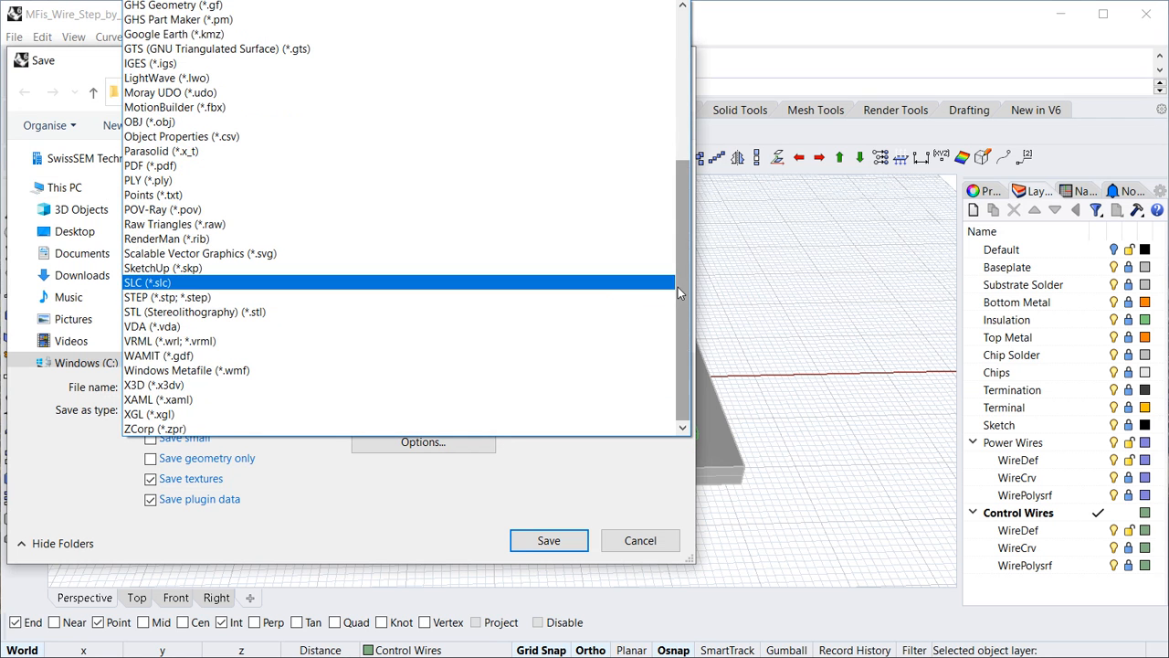
pyautogui.moveTo(680, 287); pyautogui.dragTo(681, 128)
pyautogui.click(248, 5)
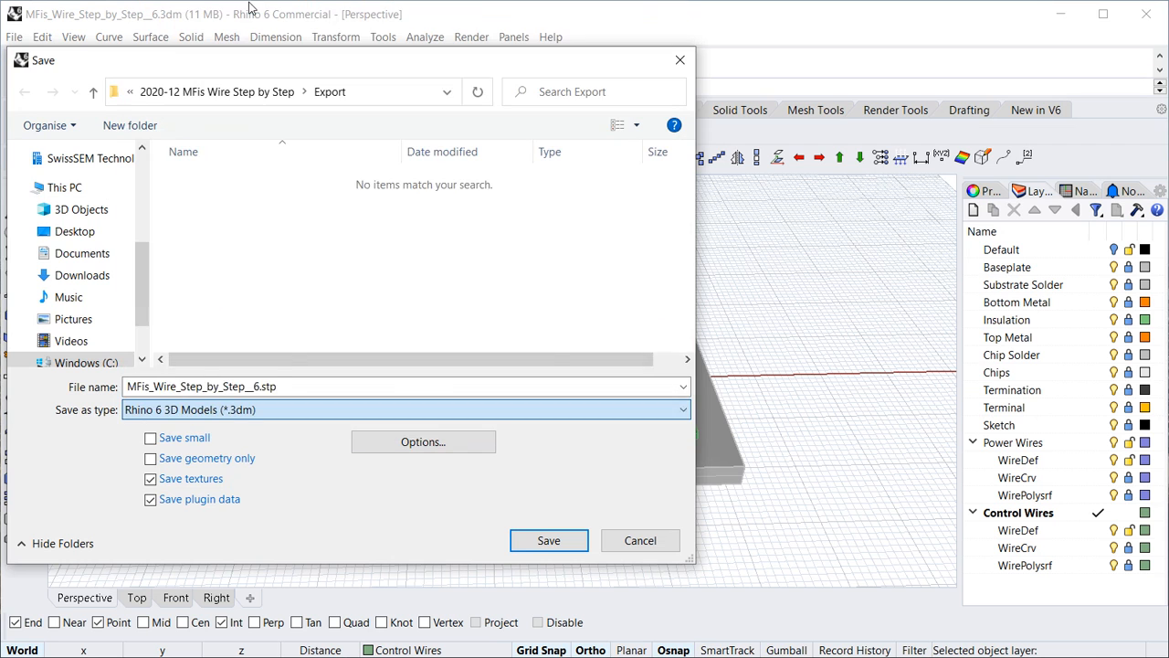
pyautogui.click(497, 409)
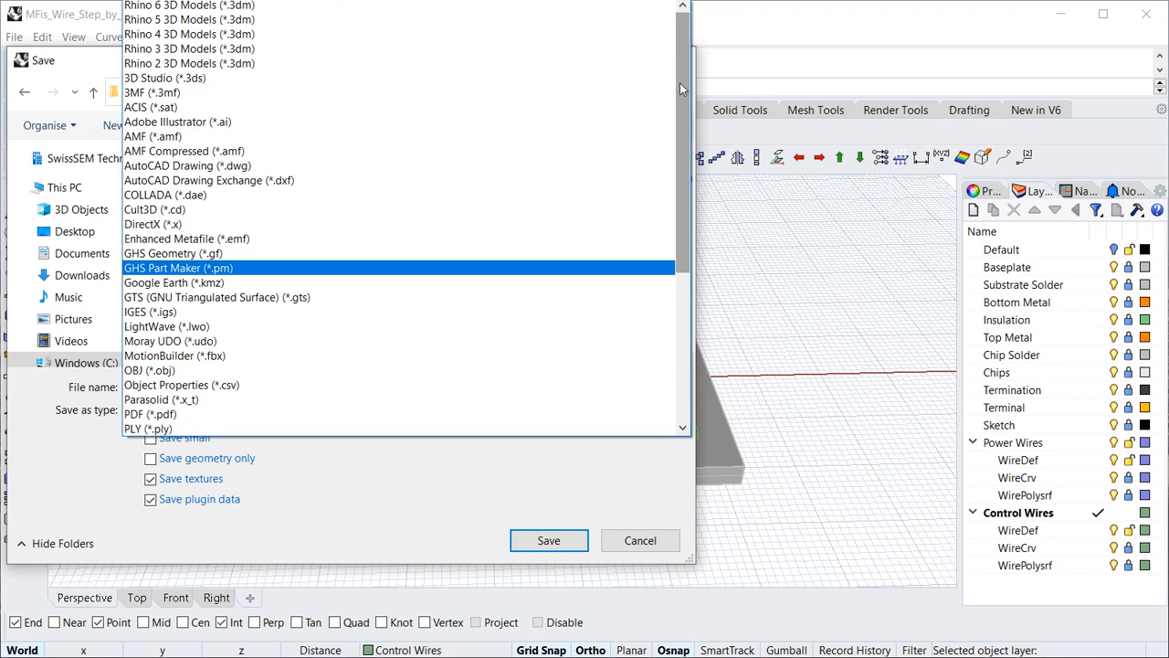
pyautogui.moveTo(686, 81); pyautogui.dragTo(697, 288)
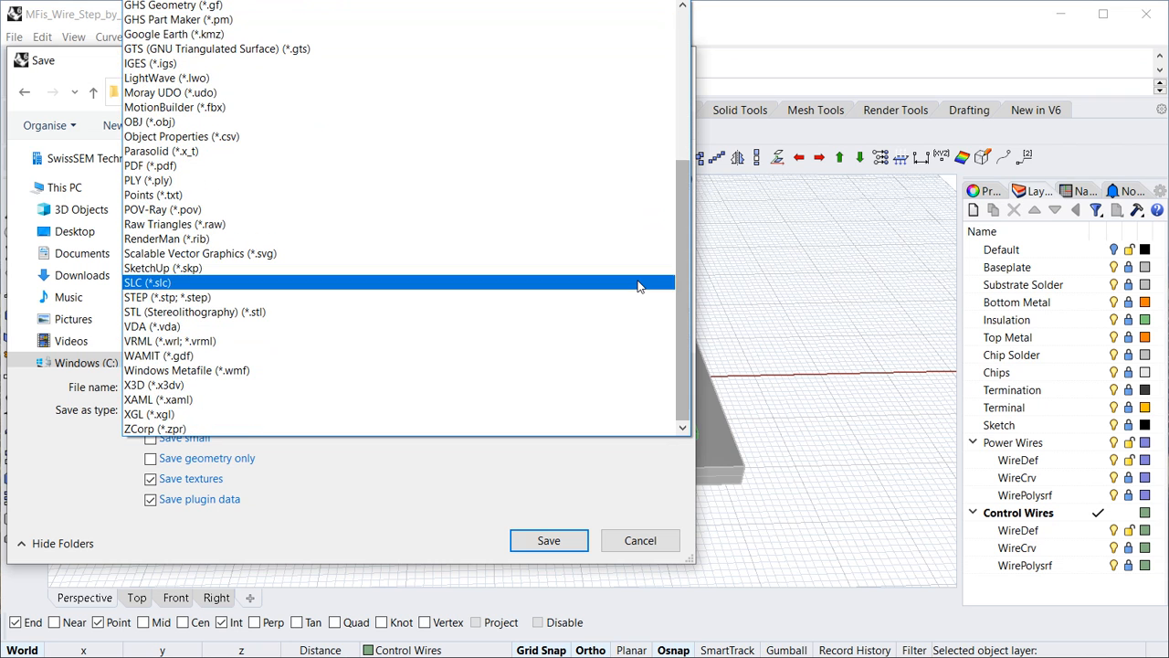
pyautogui.click(184, 300)
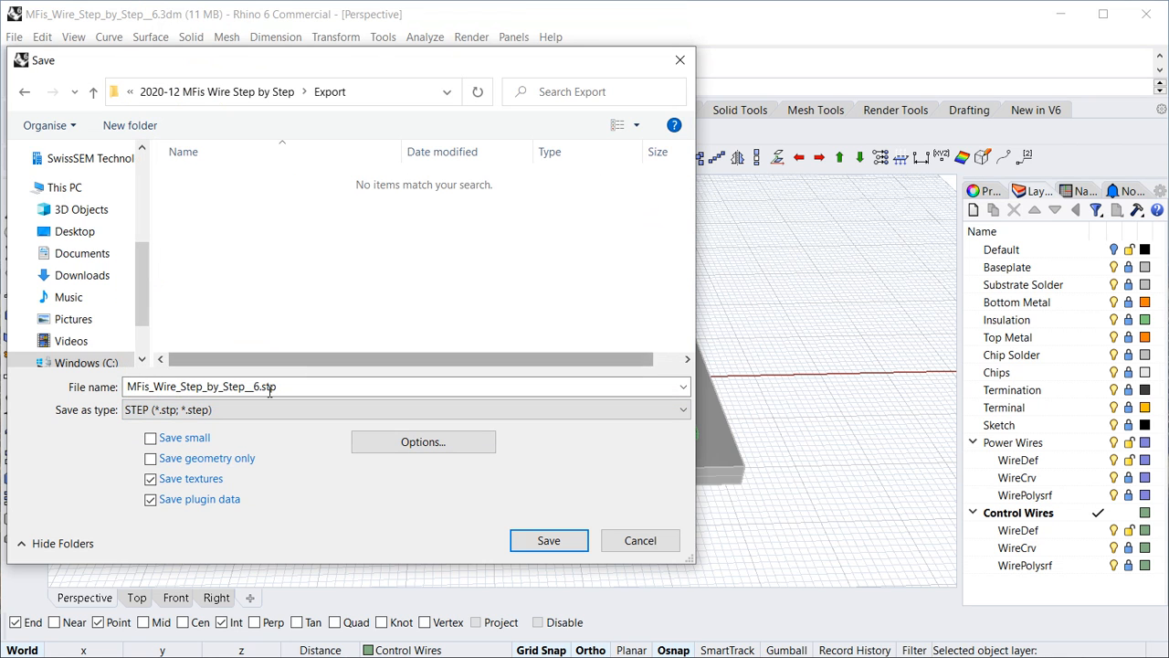
# Name the file Exported_Geometry.stp and save it in the Export folder
pyautogui.click(330, 385)
pyautogui.hotkey('shift', 'Left')
pyautogui.hotkey('shift', 'Left')
pyautogui.hotkey('shift', 'Left')
pyautogui.hotkey('shift', 'Left')
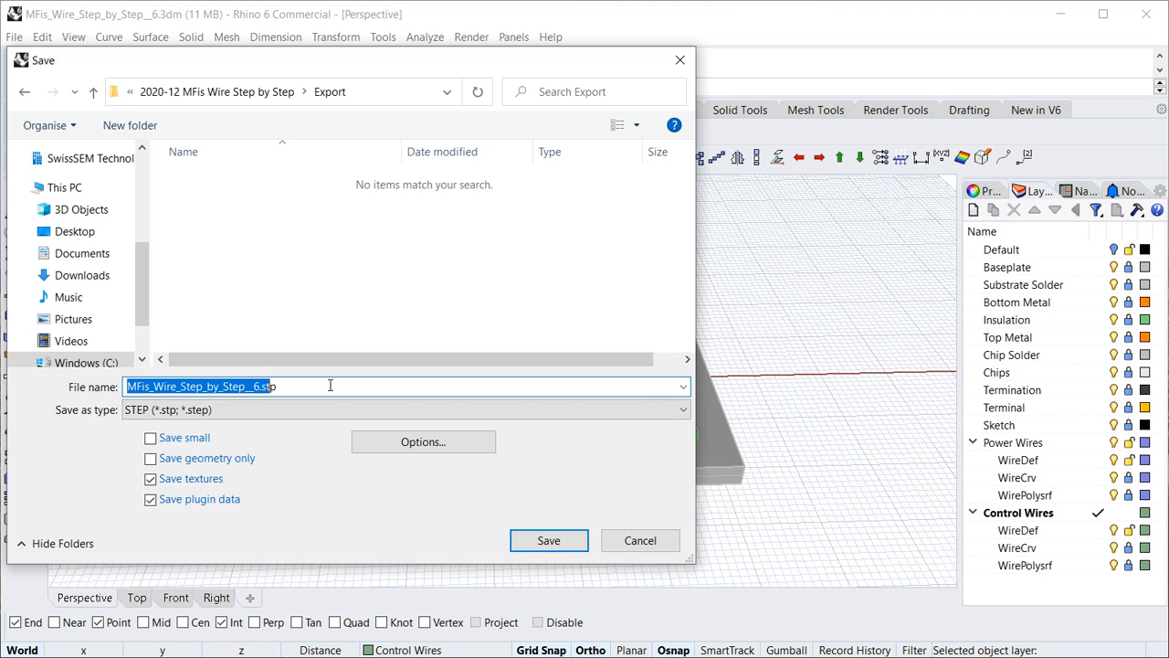
pyautogui.write('Exported')
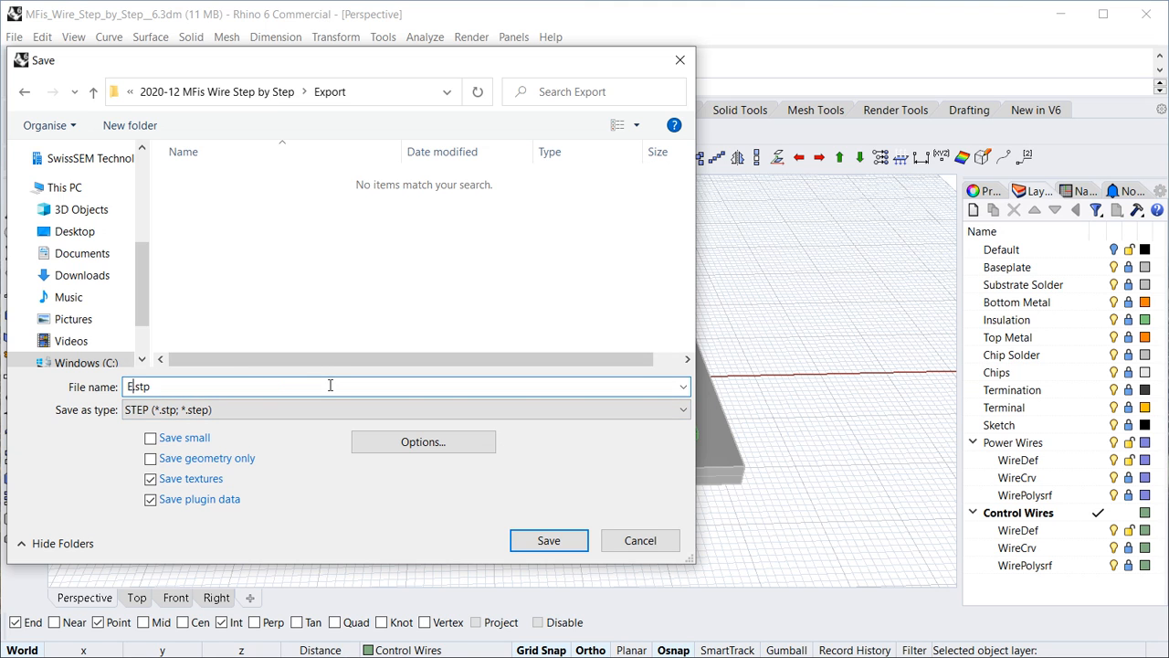
pyautogui.write('_Geometry')
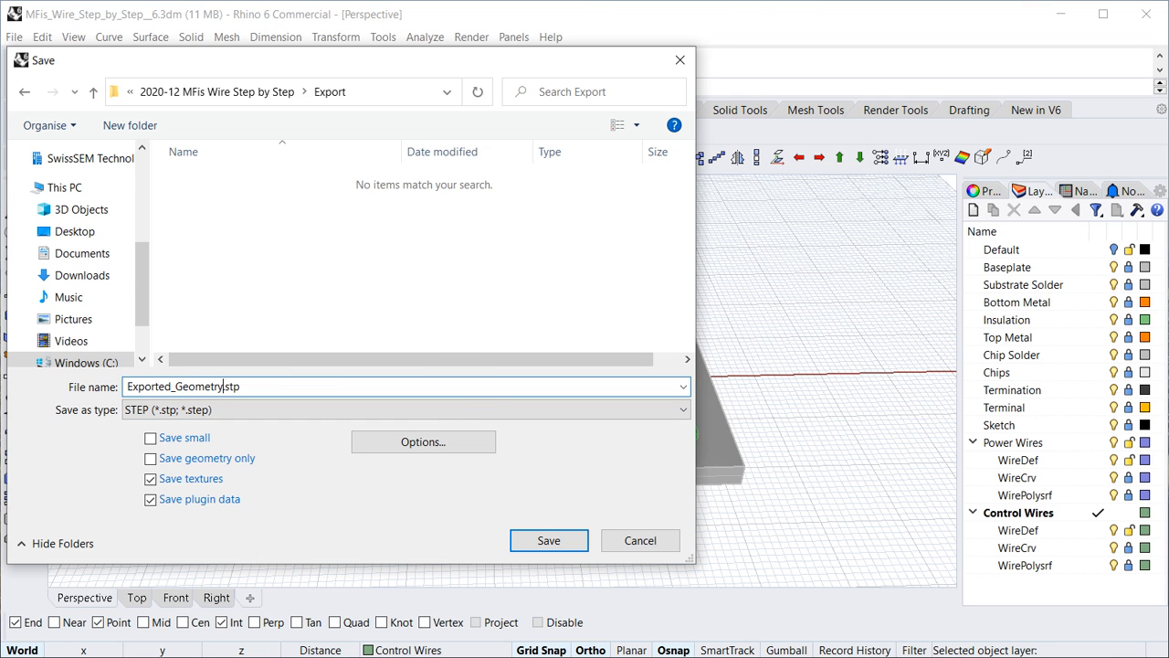
pyautogui.press('Return')
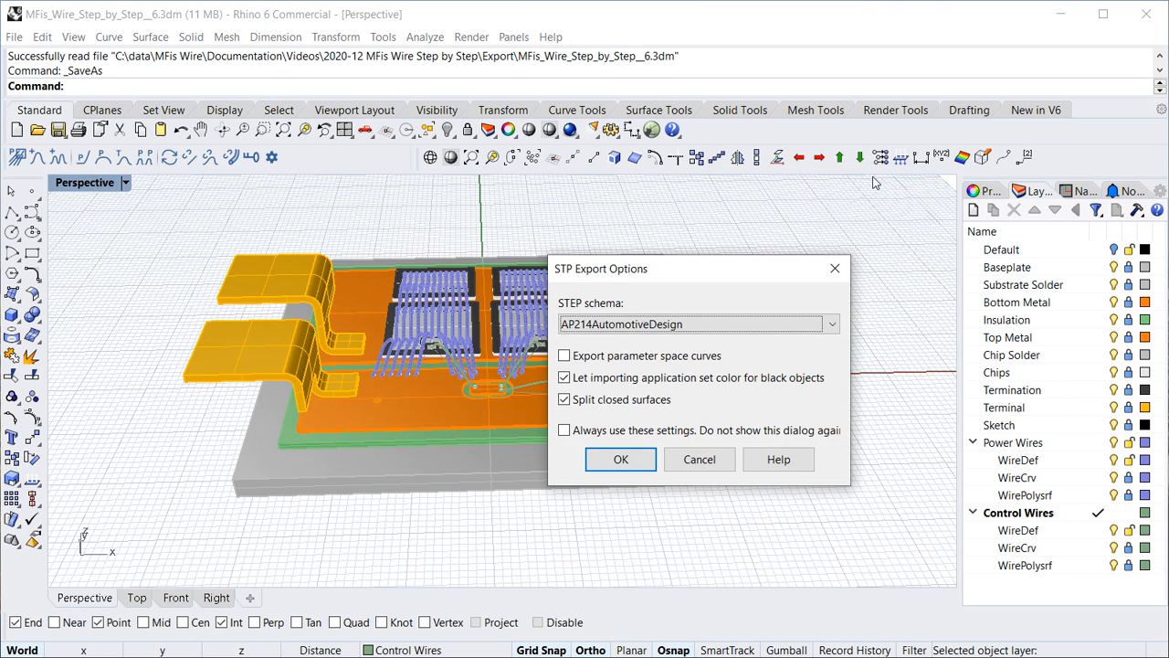
# Export the STEP file with the AP214AutomotiveDesign schema, keeping the other export options as they are
pyautogui.click(842, 322)
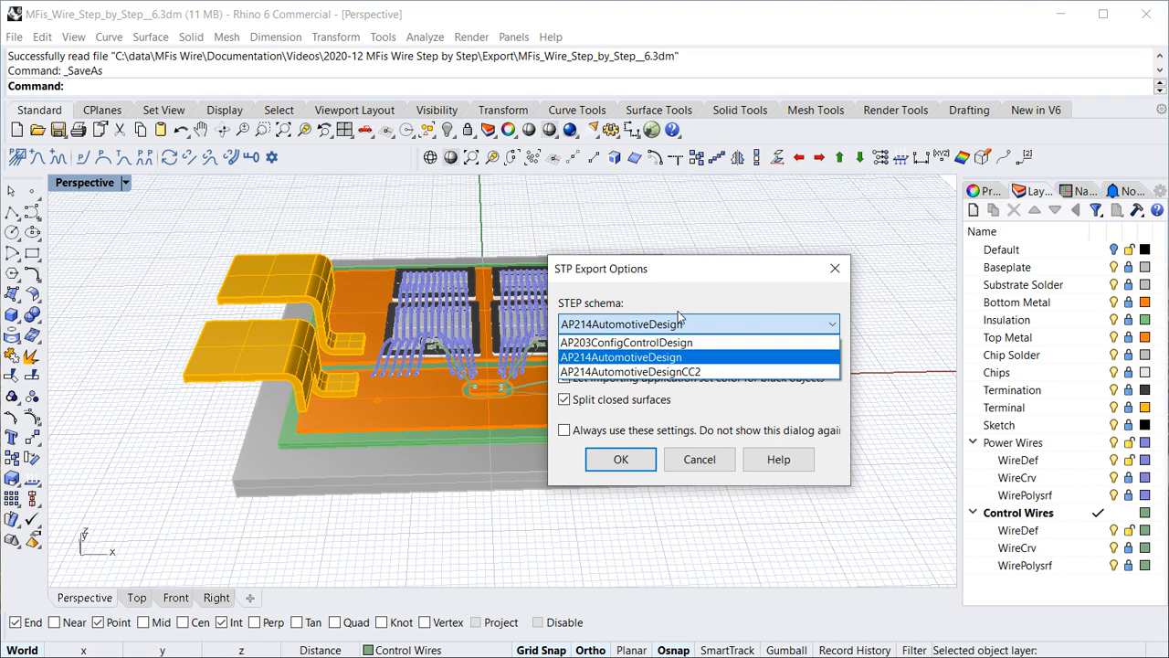
pyautogui.click(666, 359)
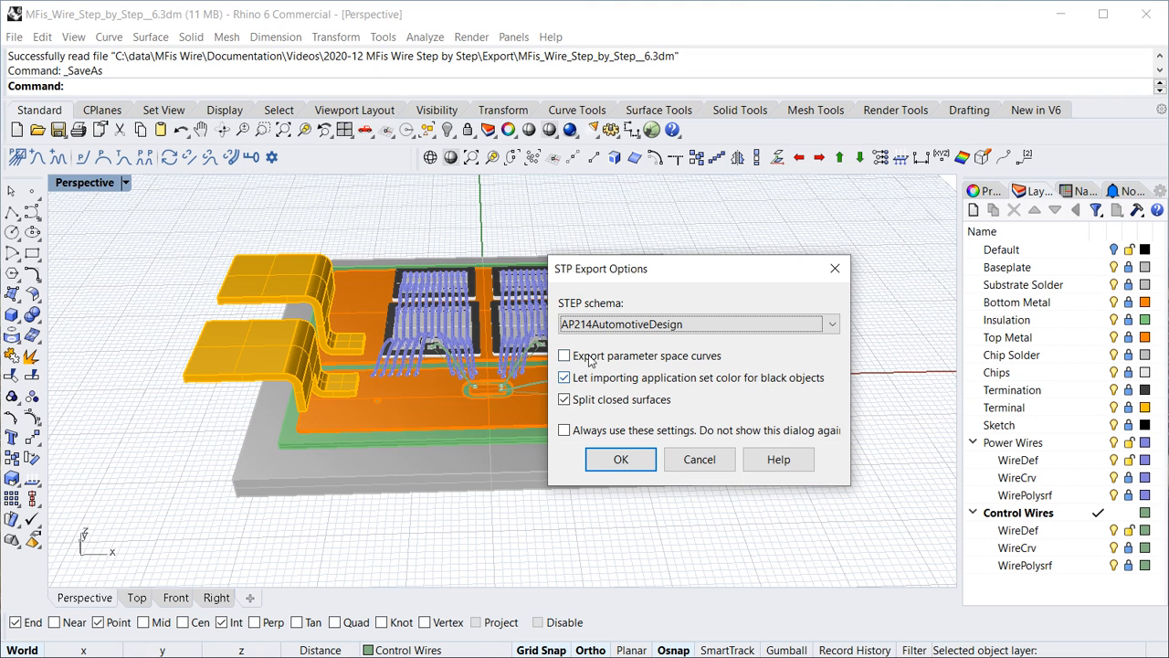
pyautogui.click(623, 459)
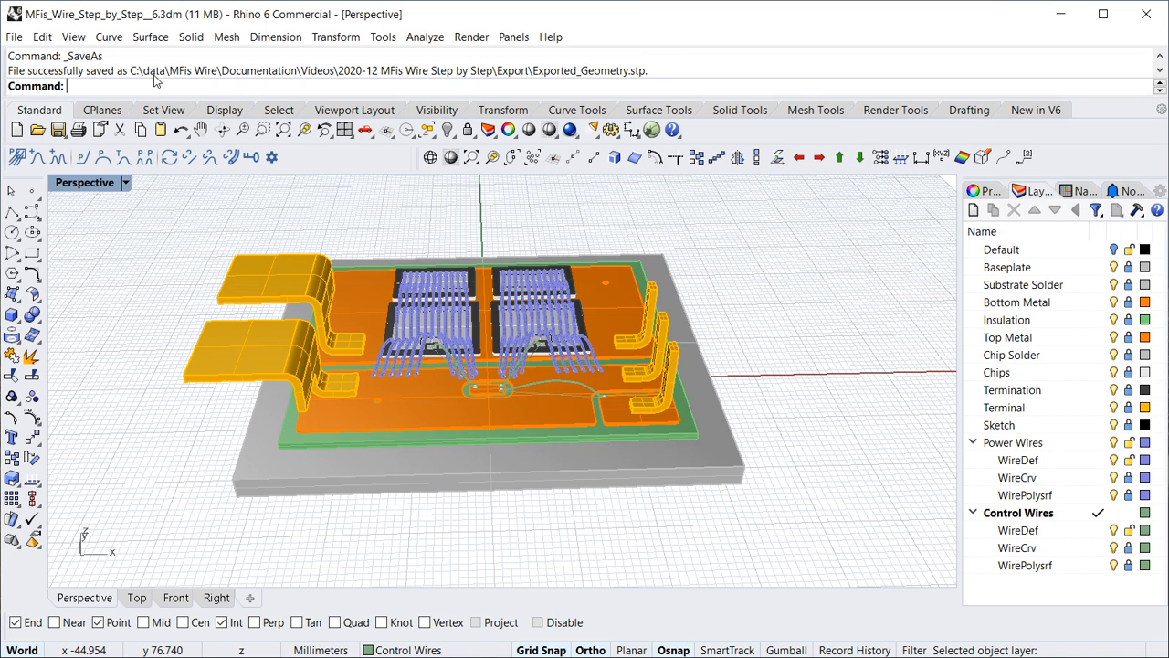
# Switch to the Export folder in File Explorer and open Exported_Geometry.stp in a second Rhino window, joining surfaces on import
pyautogui.click(313, 656)
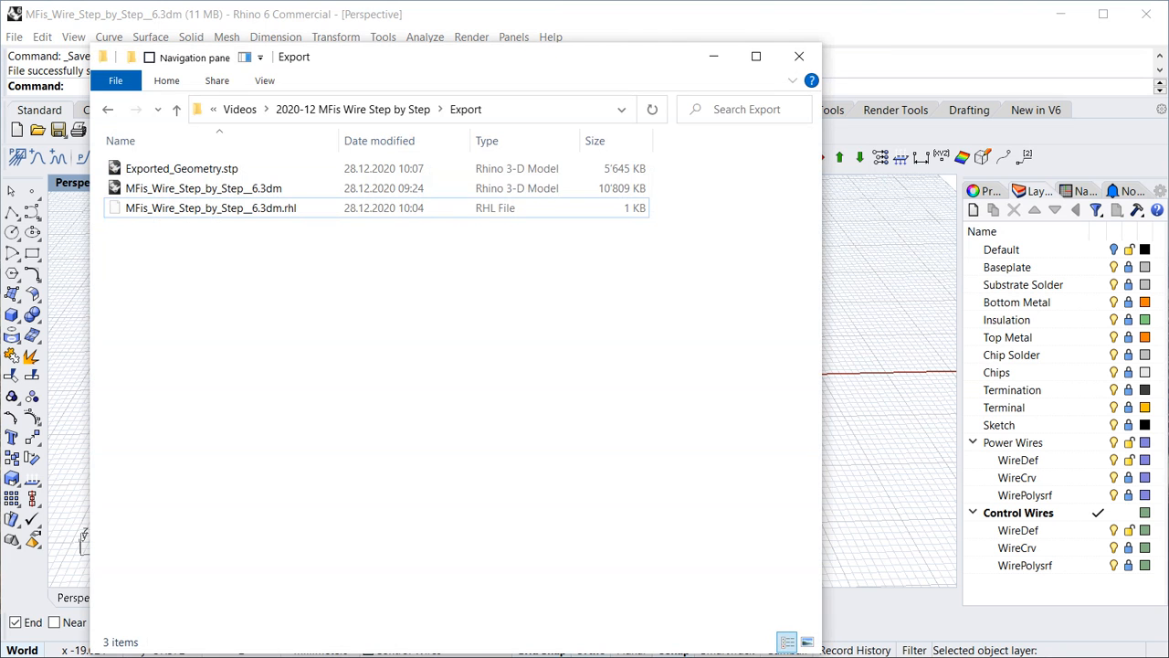
pyautogui.click(170, 170)
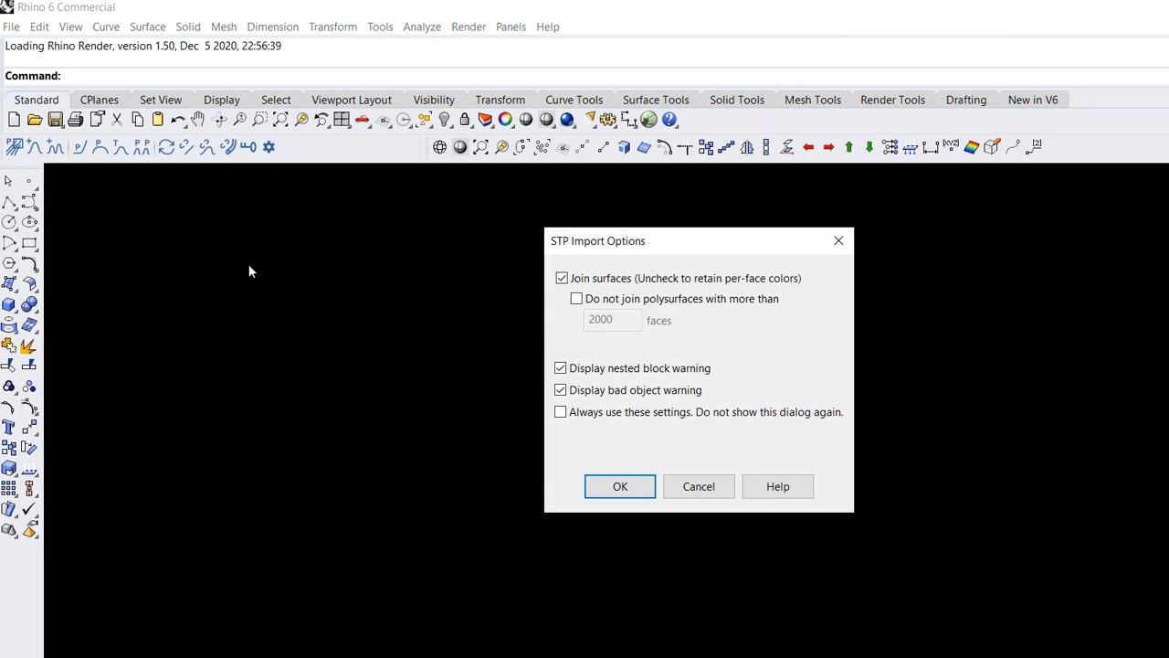
pyautogui.click(619, 487)
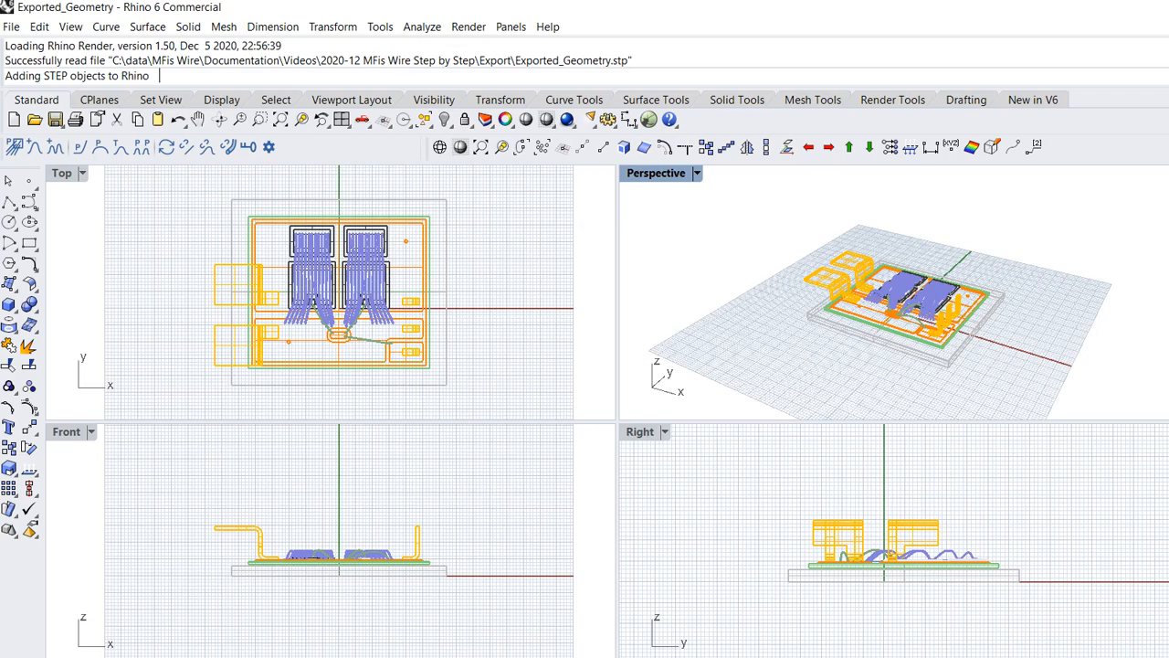
pyautogui.moveTo(1155, 7); pyautogui.dragTo(976, 17)
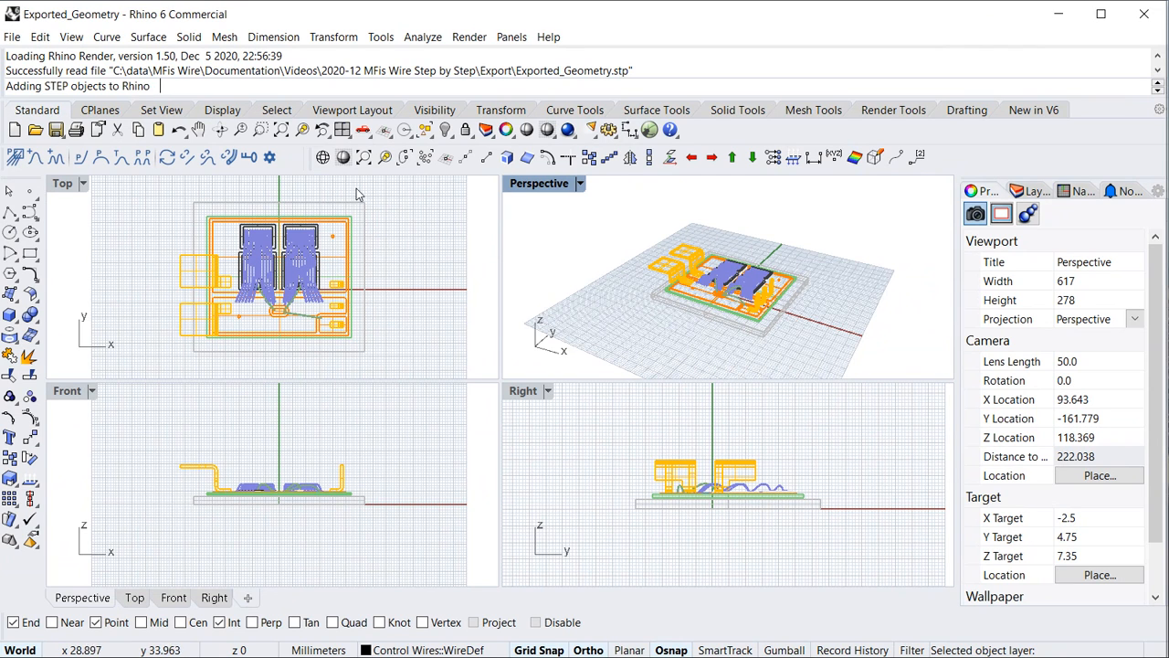
# Show the imported geometry shaded in a maximized Perspective viewport and examine the bond wires on the chips up close
pyautogui.click(343, 157)
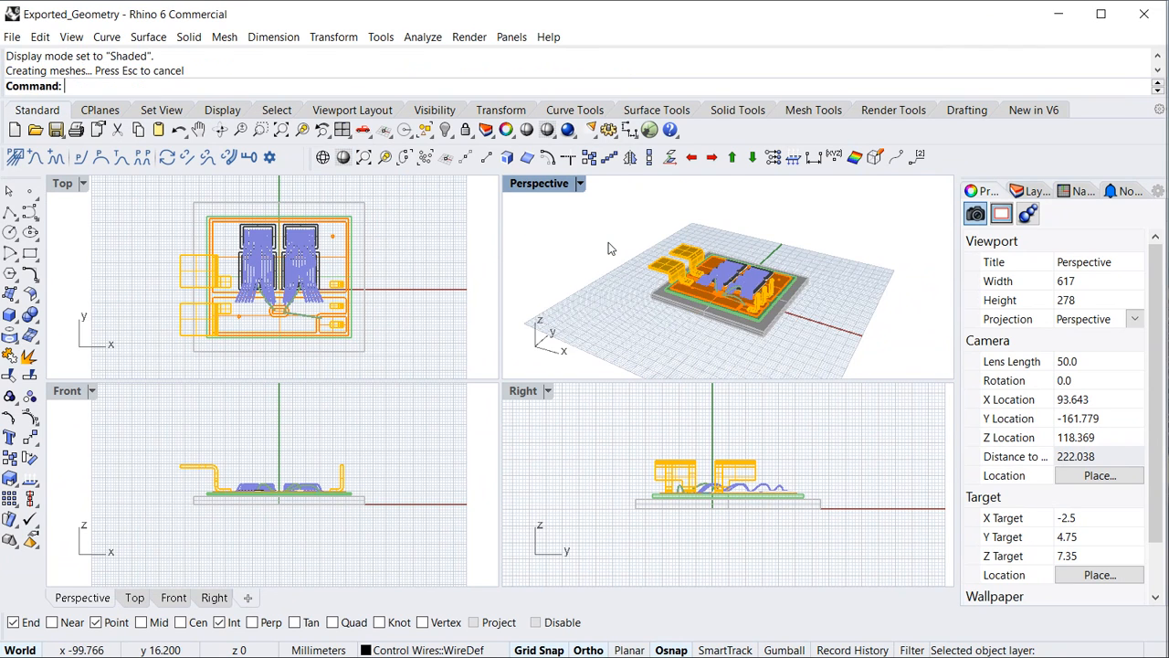
pyautogui.doubleClick(551, 187)
pyautogui.scroll(17, 453, 425)
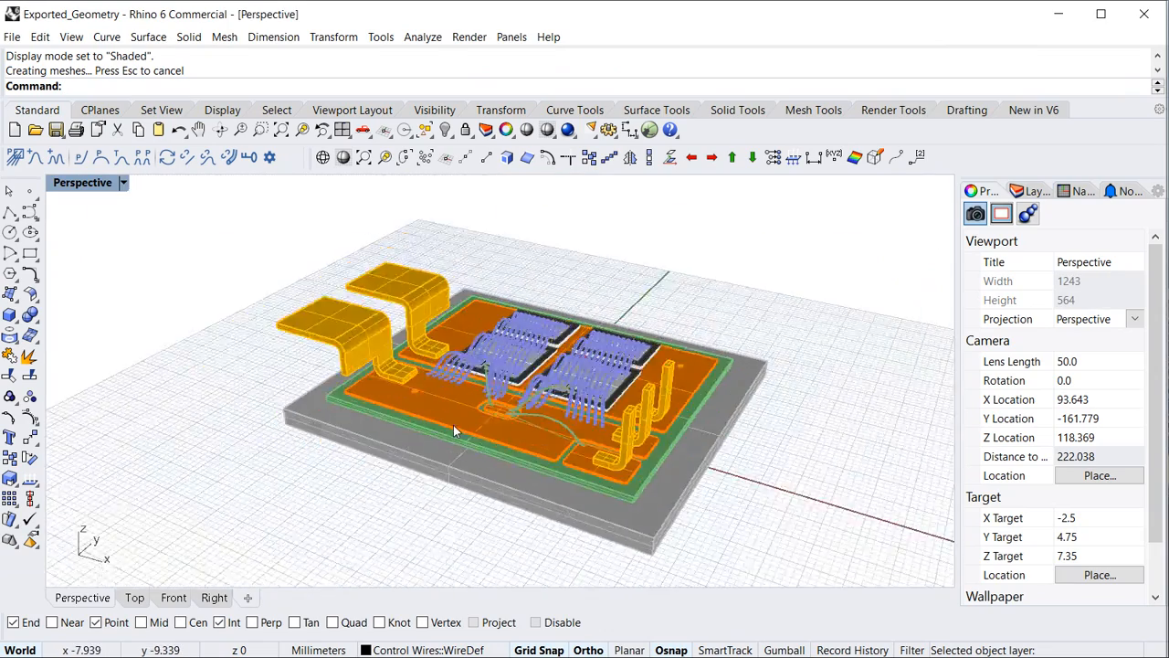
pyautogui.scroll(5, 503, 341)
pyautogui.keyDown('shift'); pyautogui.moveTo(531, 333); pyautogui.dragTo(522, 342, button='right'); pyautogui.keyUp('shift')
pyautogui.scroll(6, 464, 423)
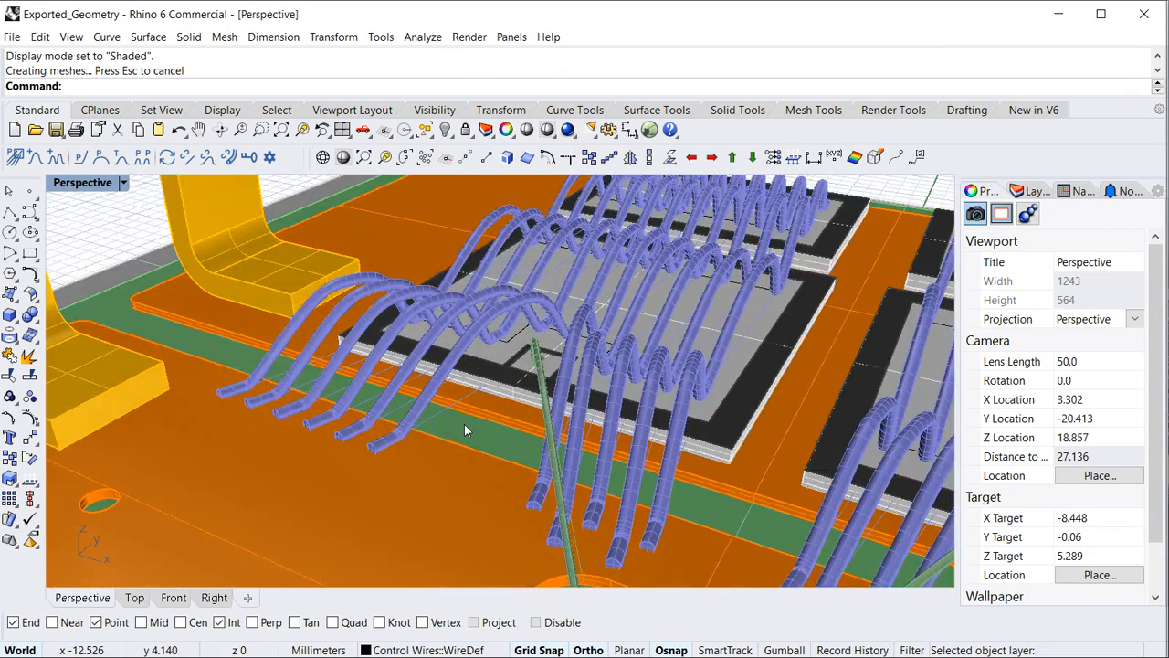
# Move the definition curve of a power wire away from its wire, then select that wire's solid polysurface
pyautogui.click(465, 424)
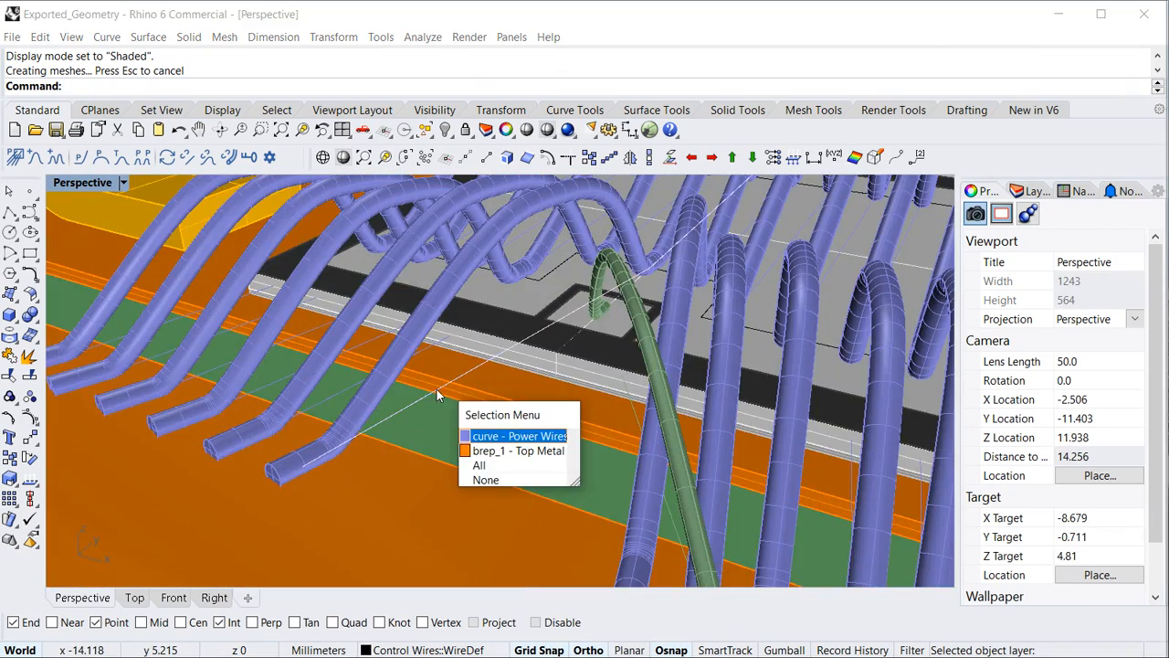
pyautogui.click(500, 435)
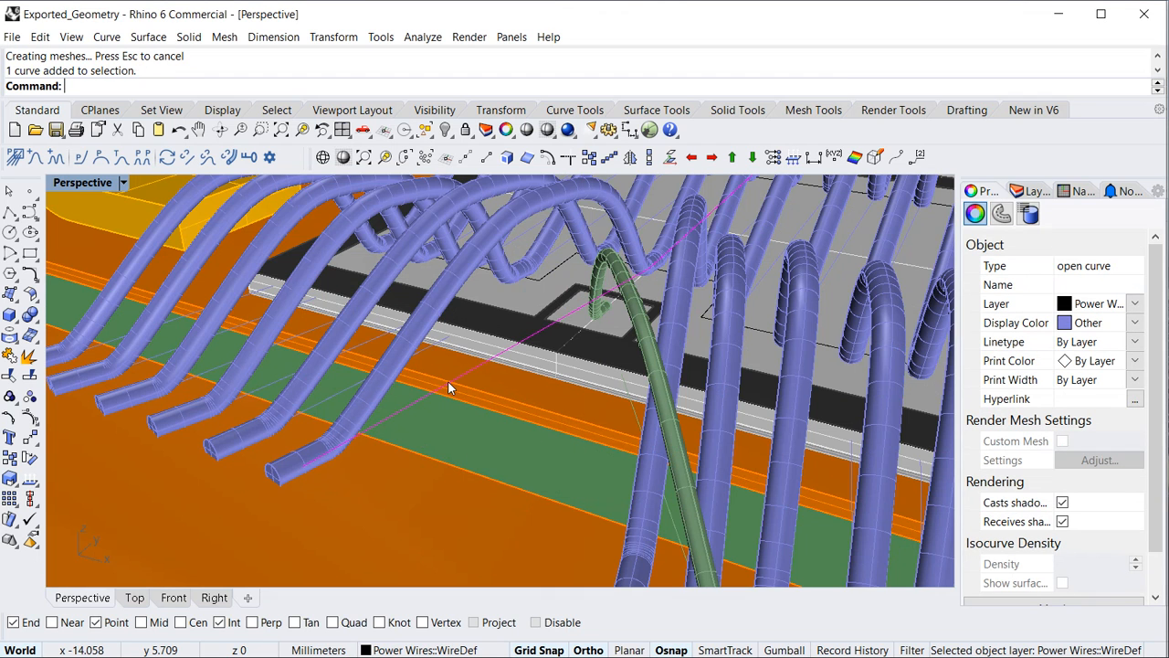
pyautogui.moveTo(456, 384); pyautogui.dragTo(481, 449)
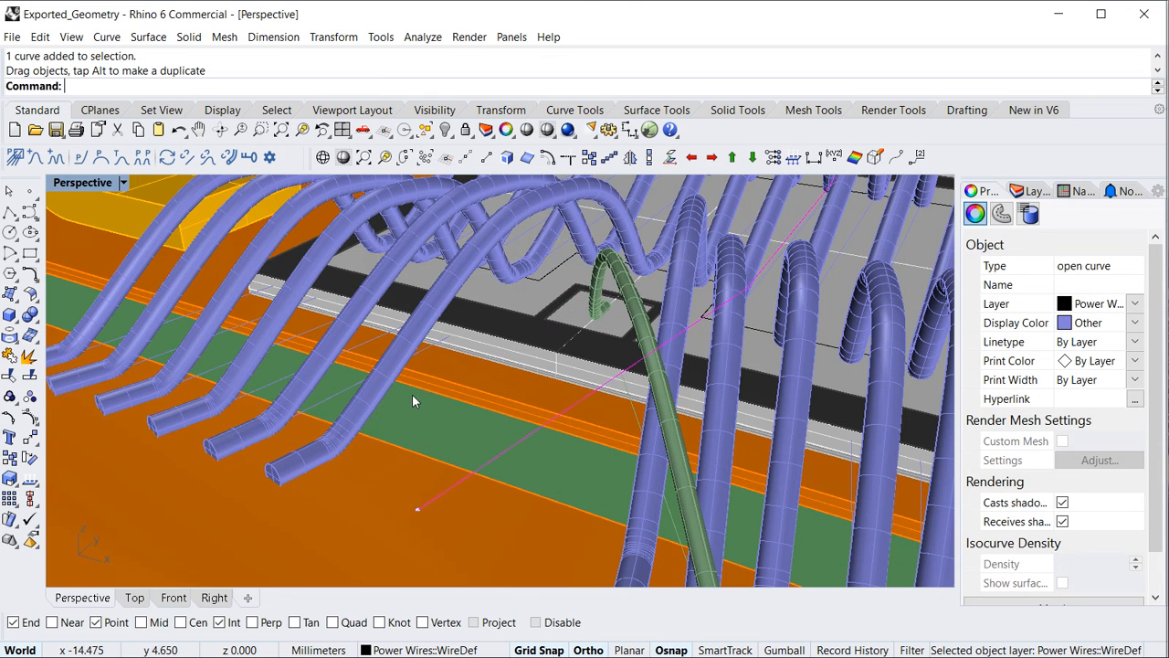
pyautogui.click(379, 391)
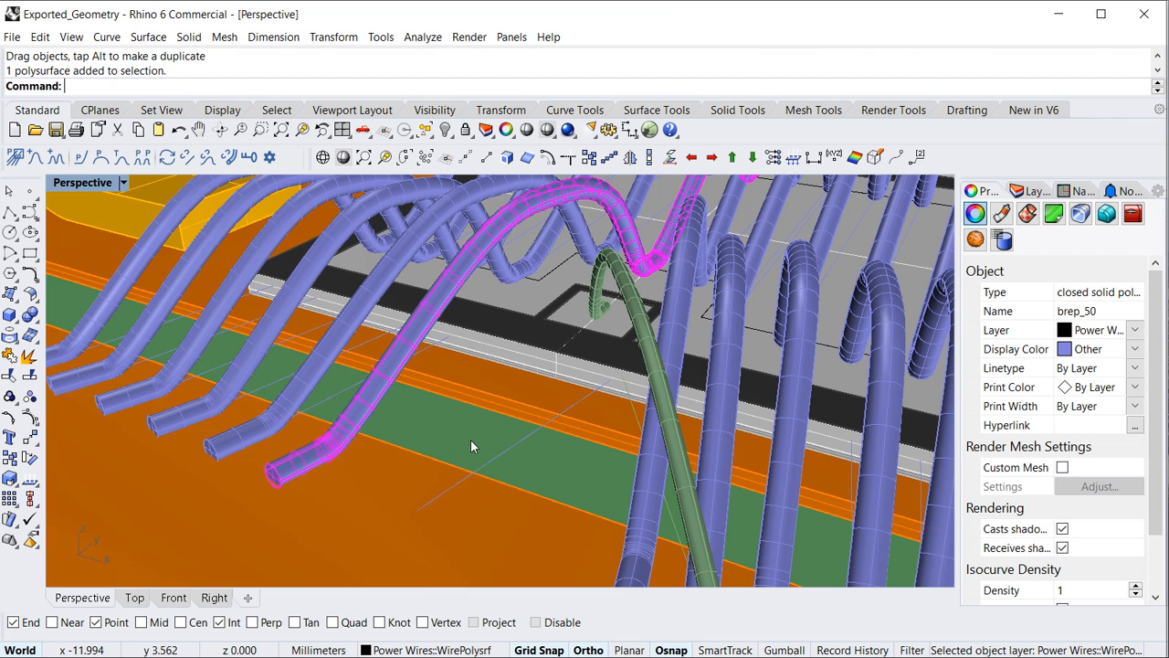
# Close Exported_Geometry without saving the changes and return to the MFis_Wire_Step_by_Step__6.3dm model
pyautogui.click(1147, 20)
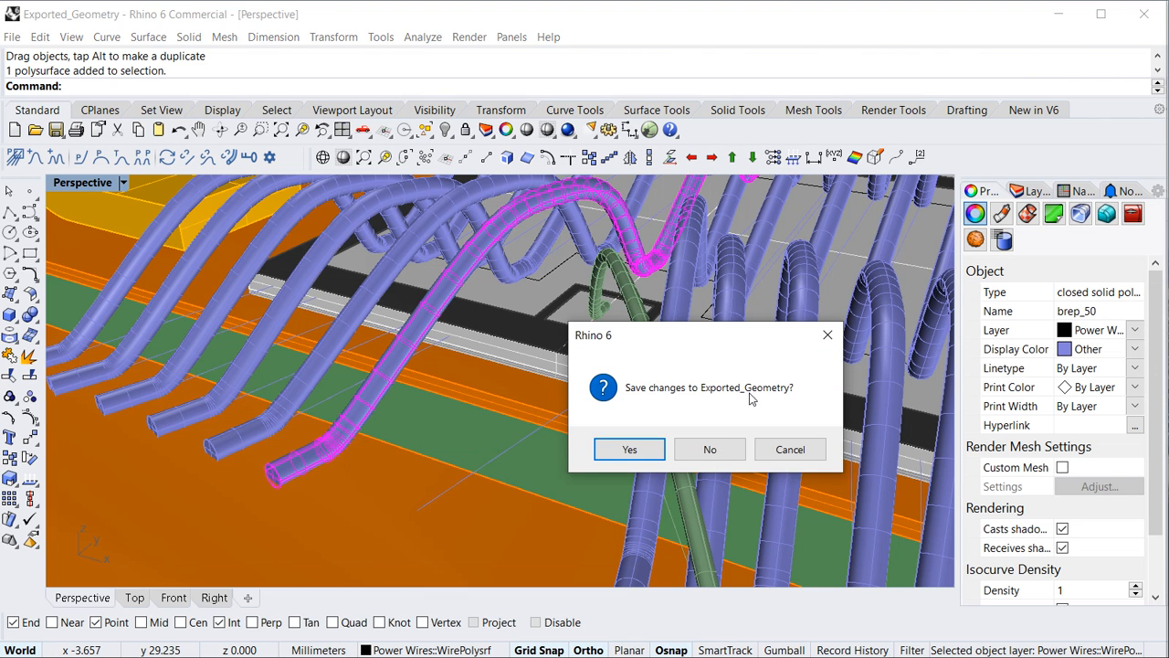
pyautogui.click(711, 449)
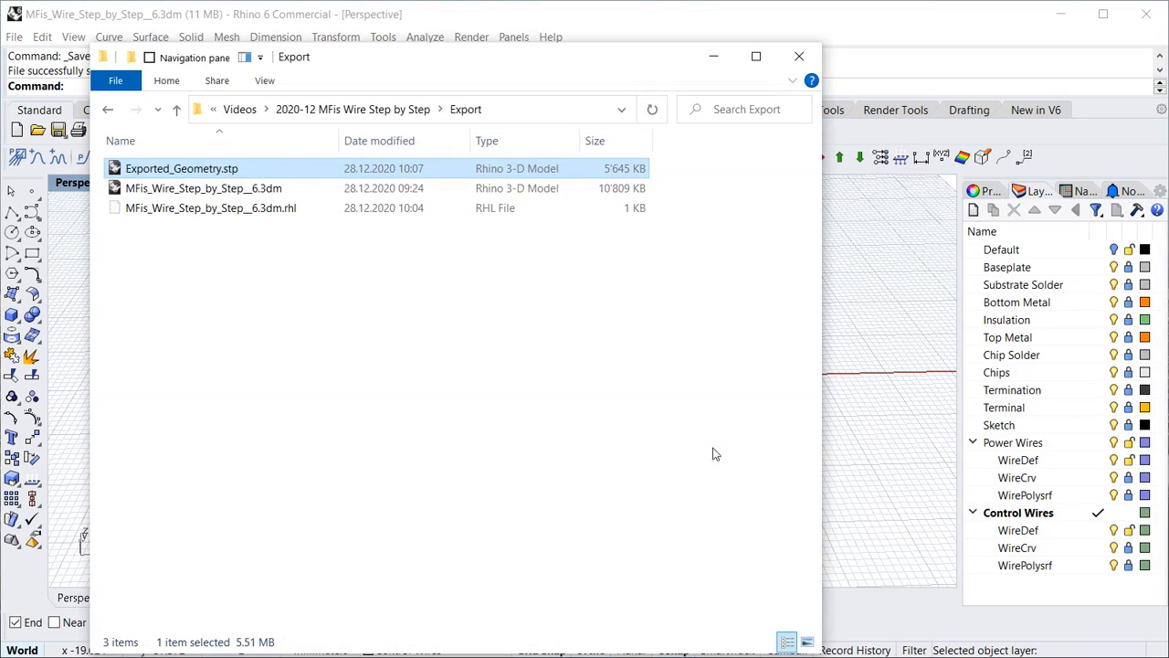
pyautogui.click(882, 16)
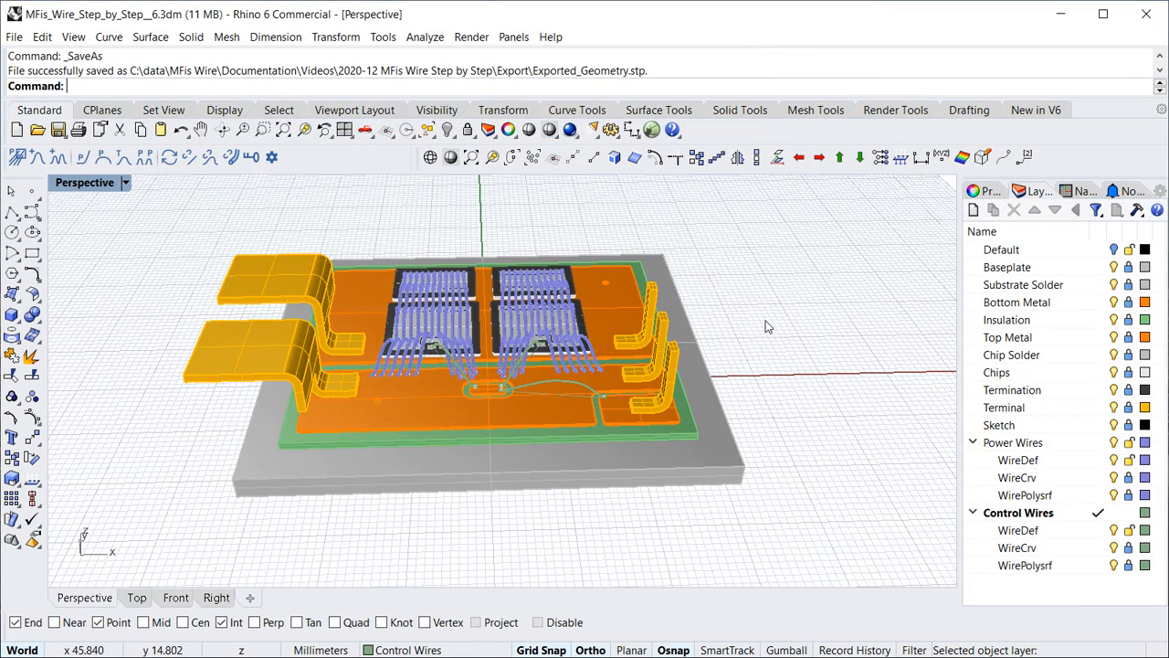
pyautogui.moveTo(514, 398); pyautogui.dragTo(434, 380, button='right')
pyautogui.scroll(8, 433, 380)
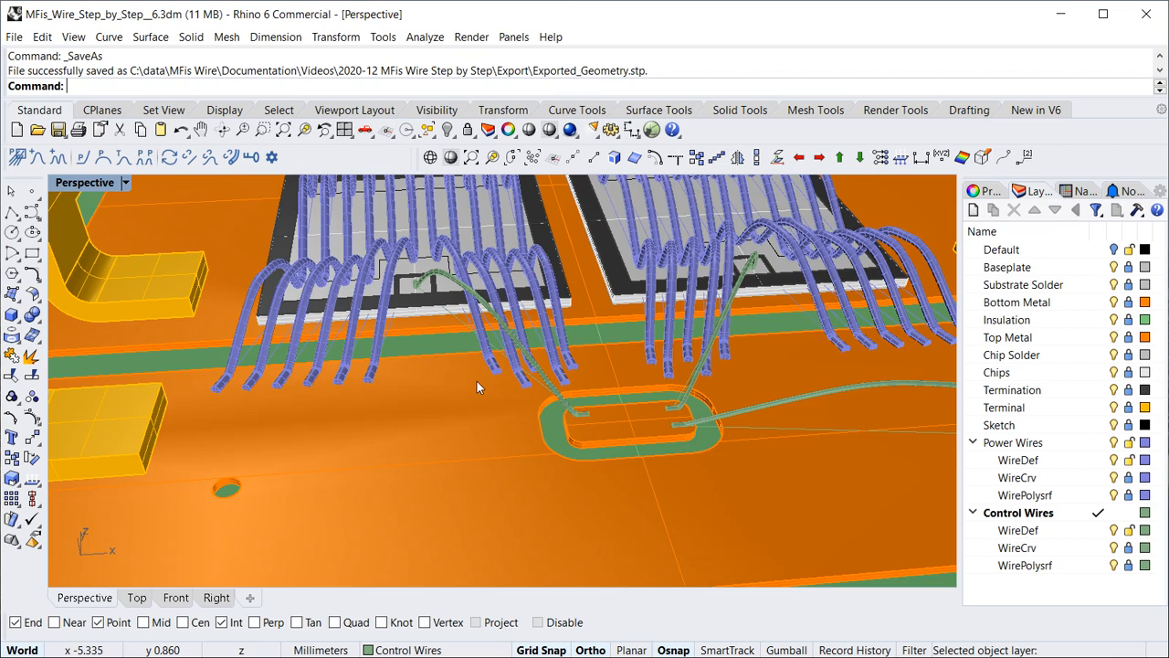
pyautogui.scroll(-4, 477, 387)
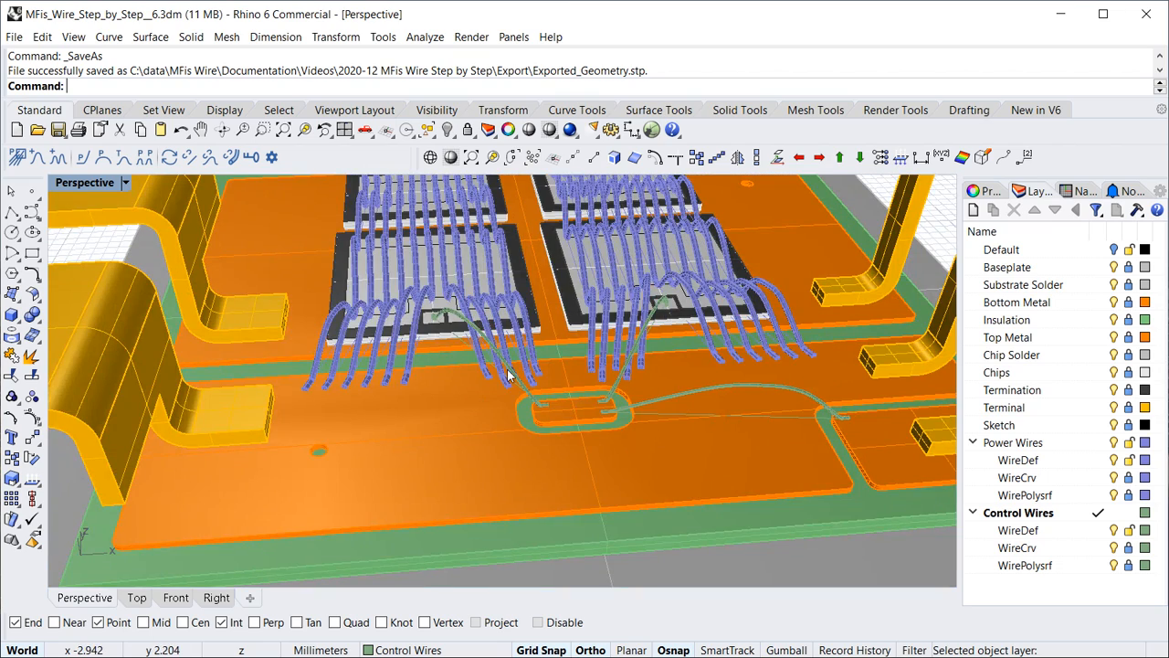
pyautogui.scroll(-1, 441, 464)
pyautogui.scroll(3, 366, 452)
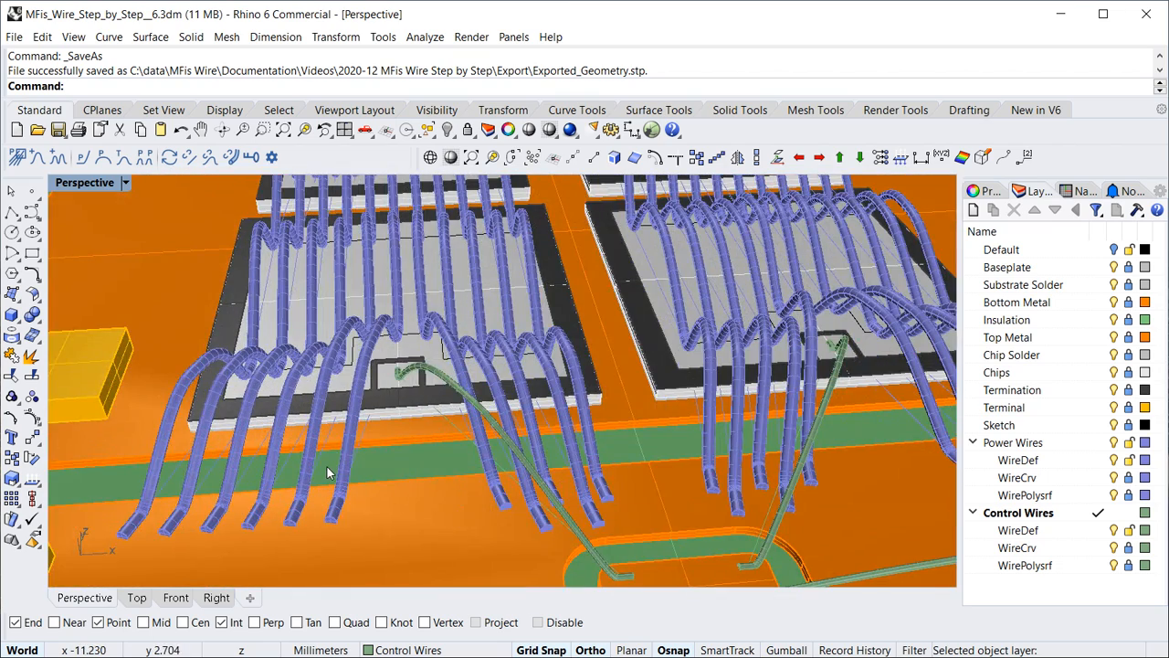
pyautogui.scroll(1, 311, 441)
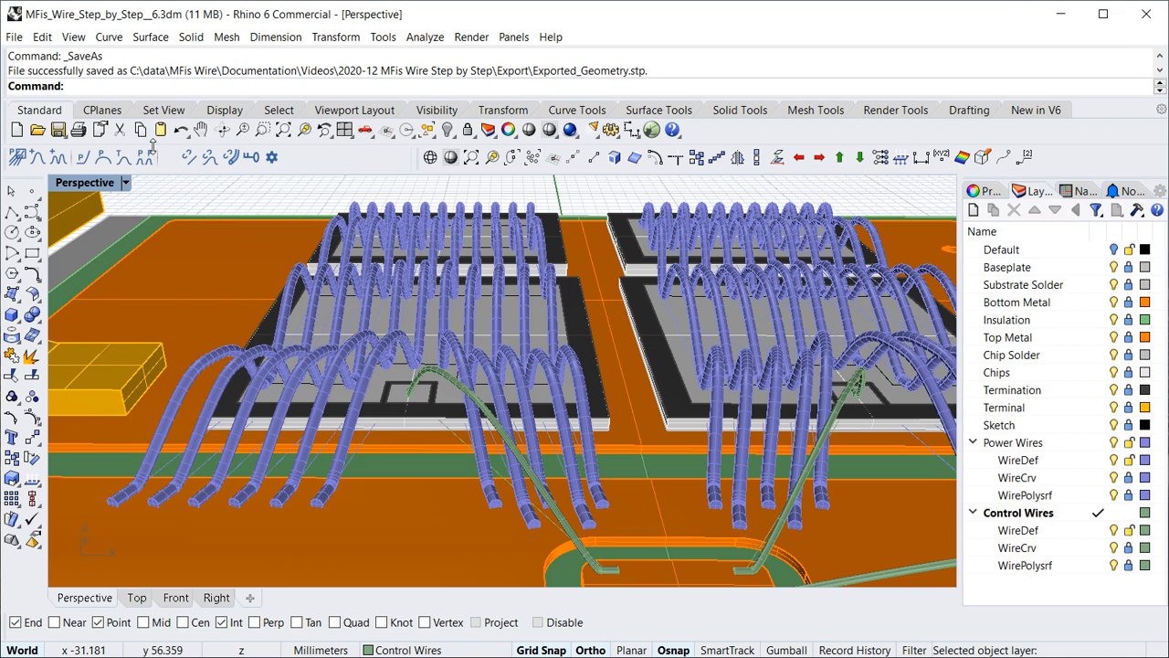
pyautogui.click(19, 36)
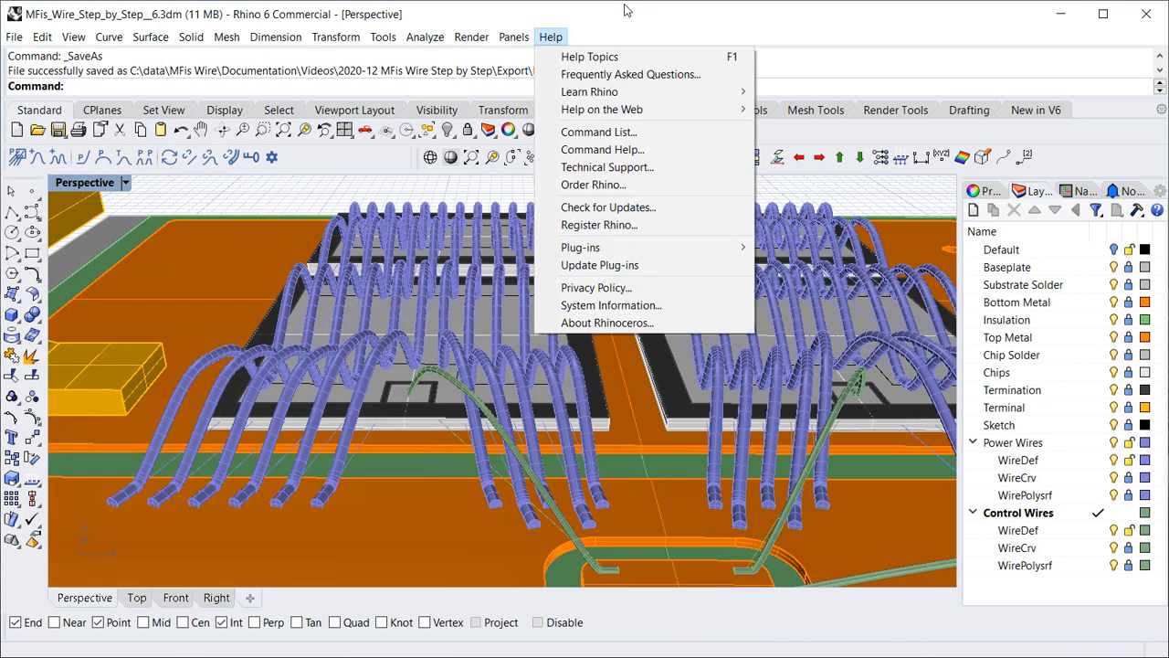
pyautogui.click(627, 12)
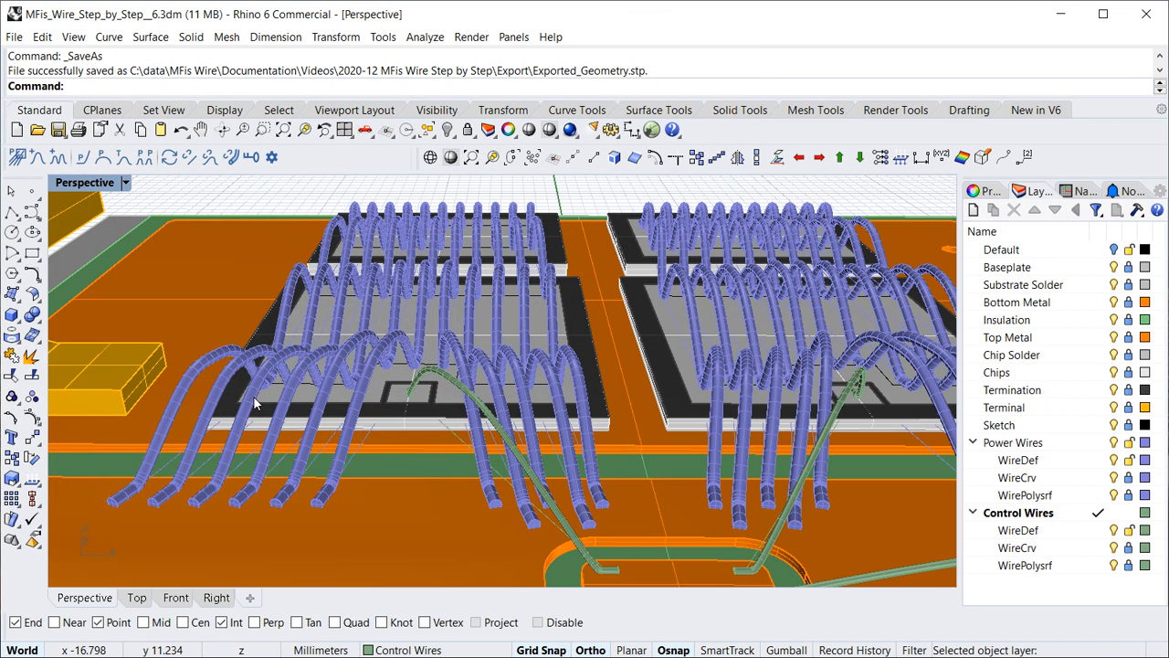
# Select a power wire's definition curve, then hide and show the WirePolysrf layers again to identify the solid wires
pyautogui.click(218, 397)
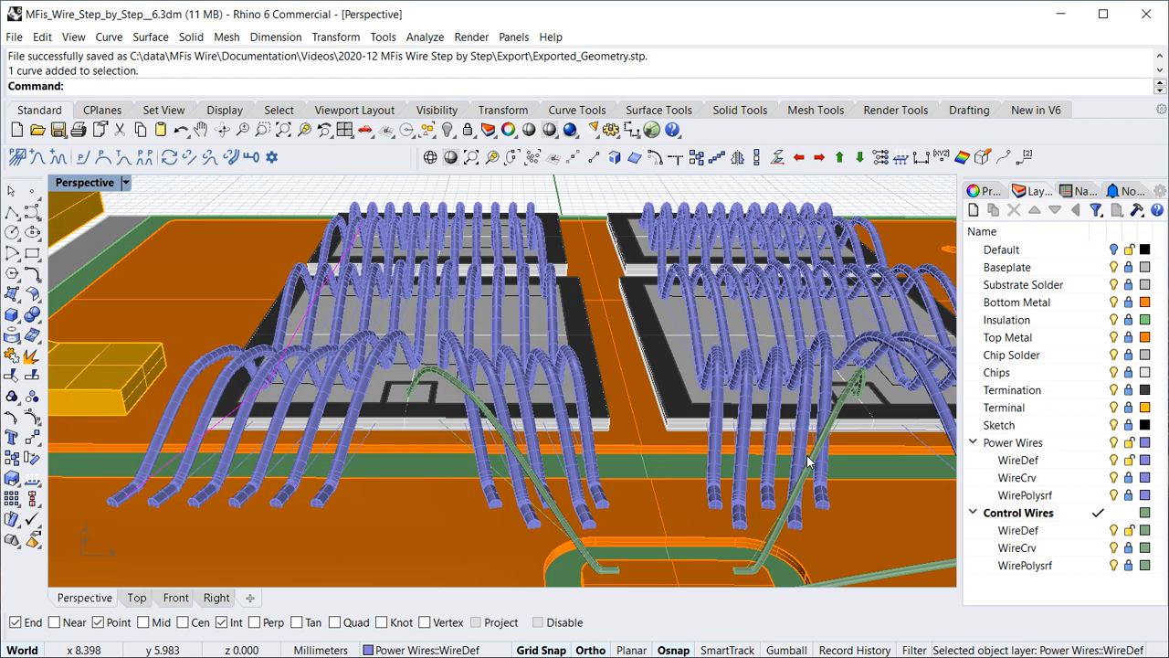
pyautogui.click(1115, 495)
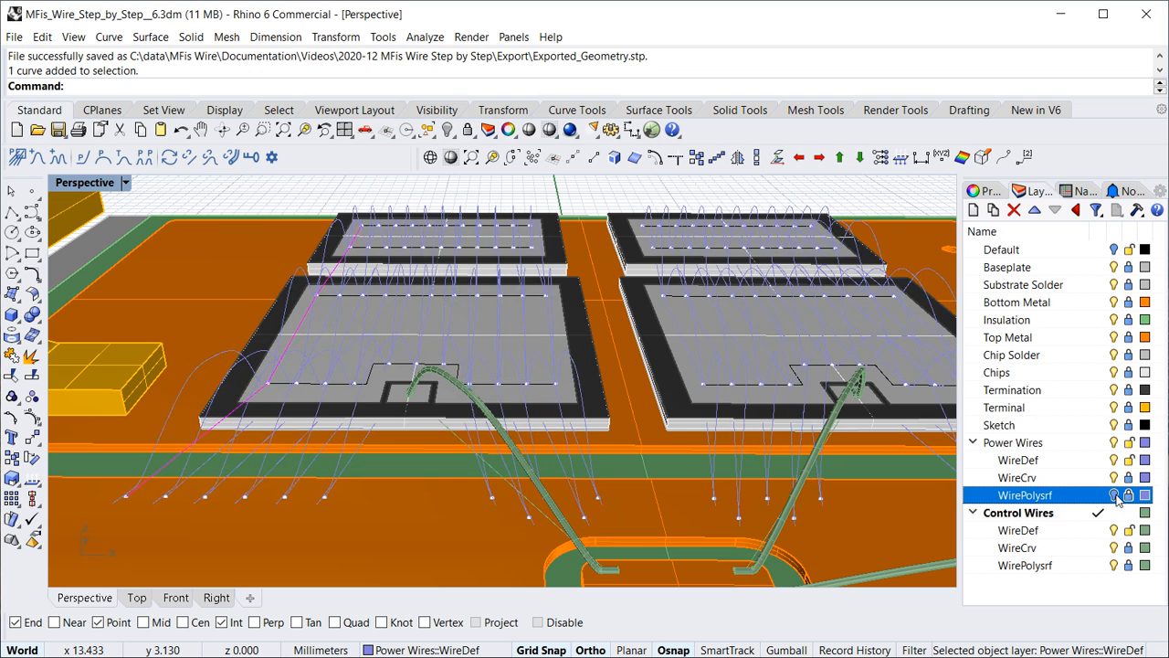
pyautogui.click(1114, 495)
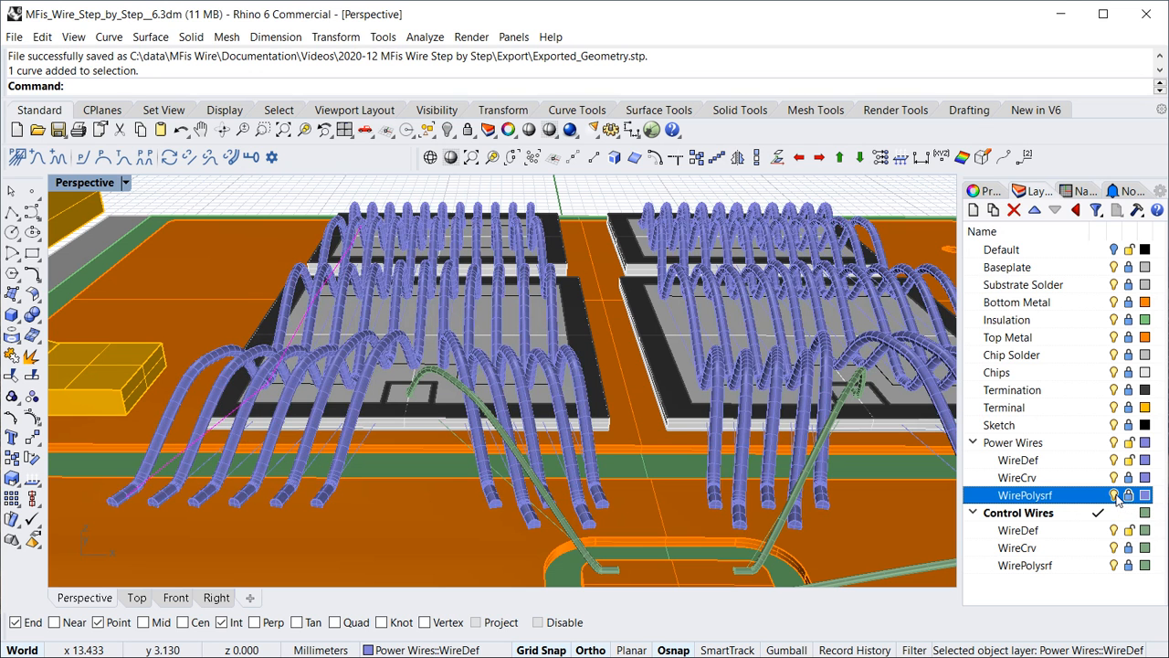
pyautogui.click(1113, 565)
pyautogui.click(1114, 565)
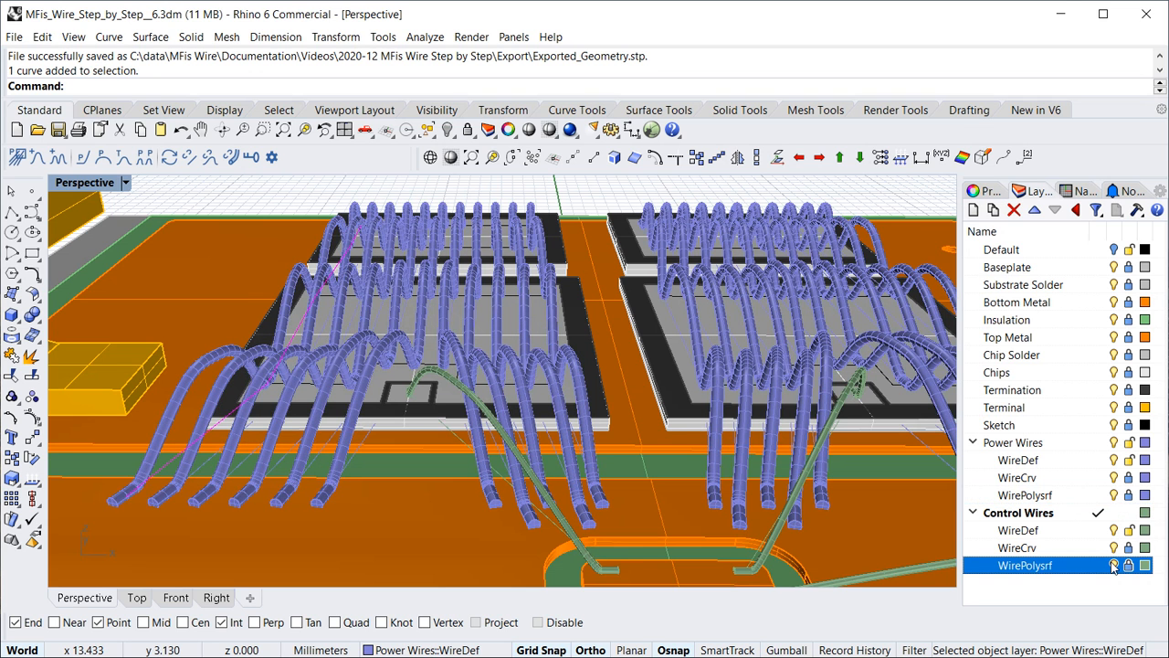
# Unlock the WirePolysrf layers under Power Wires and Control Wires and select all objects on both
pyautogui.click(1129, 495)
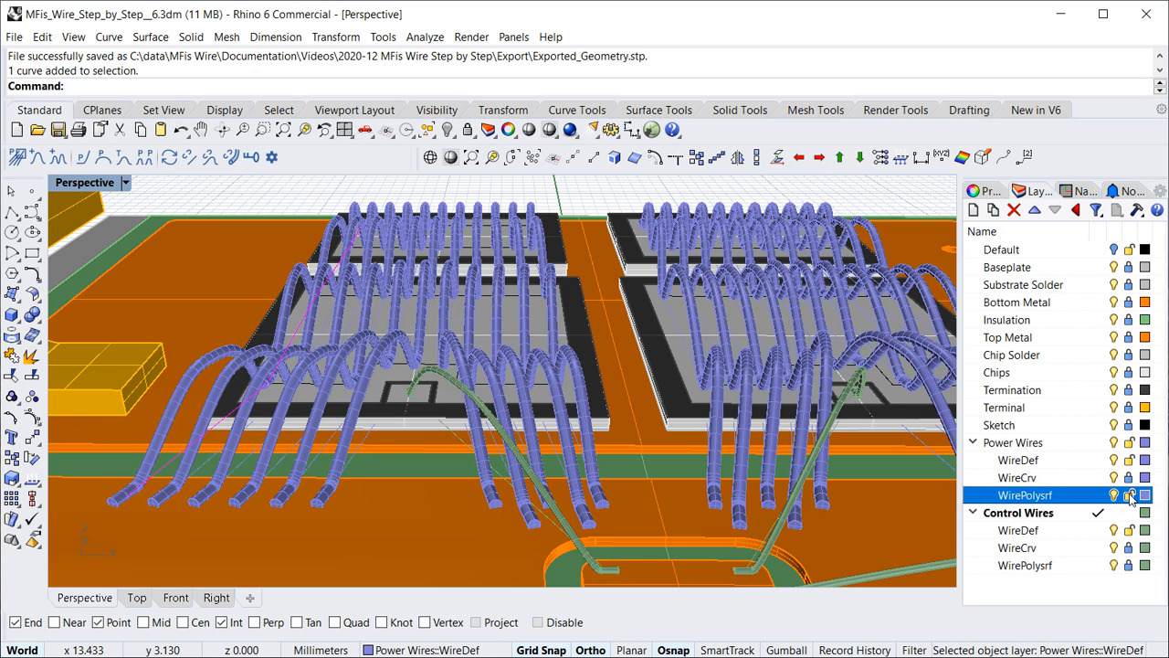
pyautogui.click(1130, 566)
pyautogui.rightClick(1024, 496)
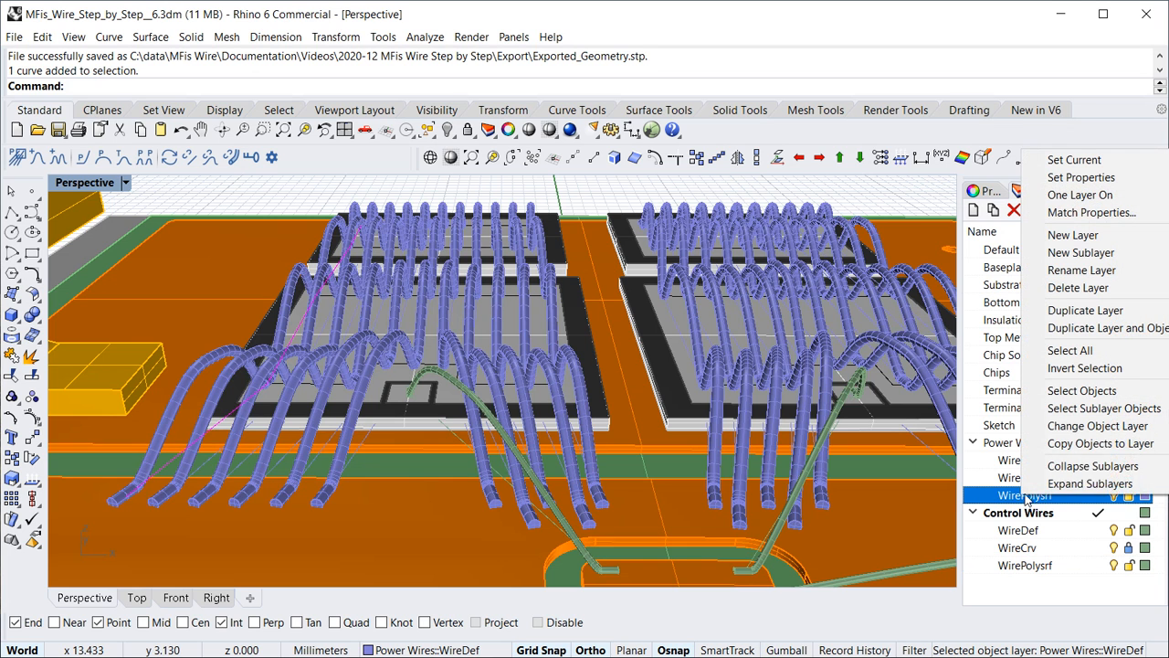
pyautogui.click(1087, 390)
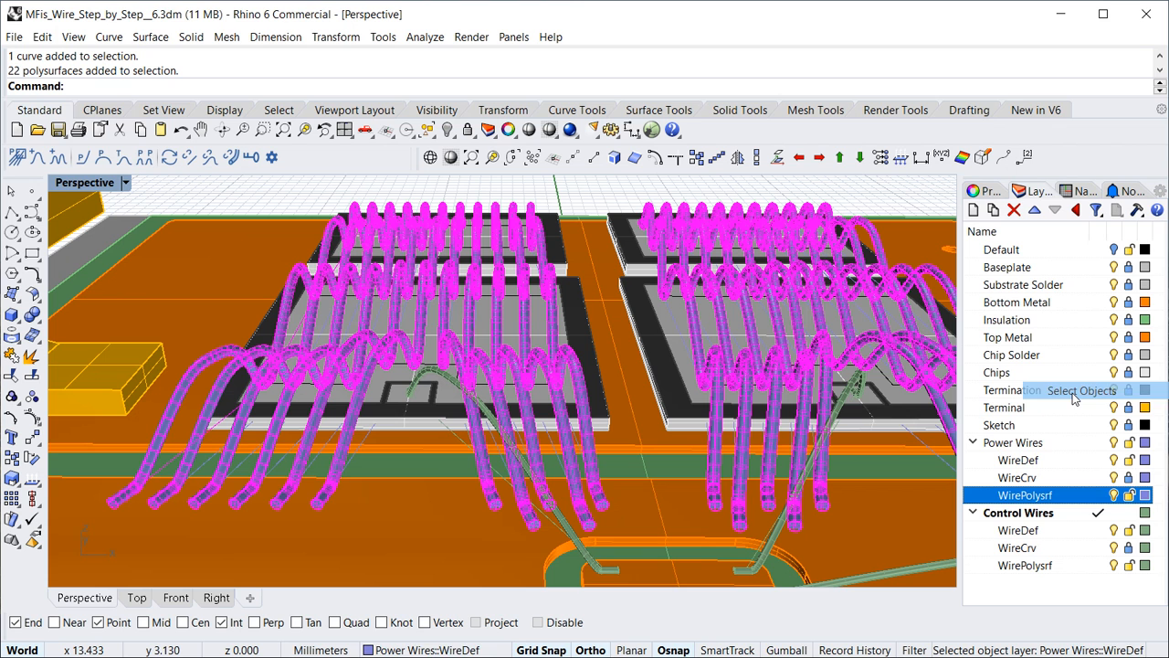
pyautogui.rightClick(1027, 566)
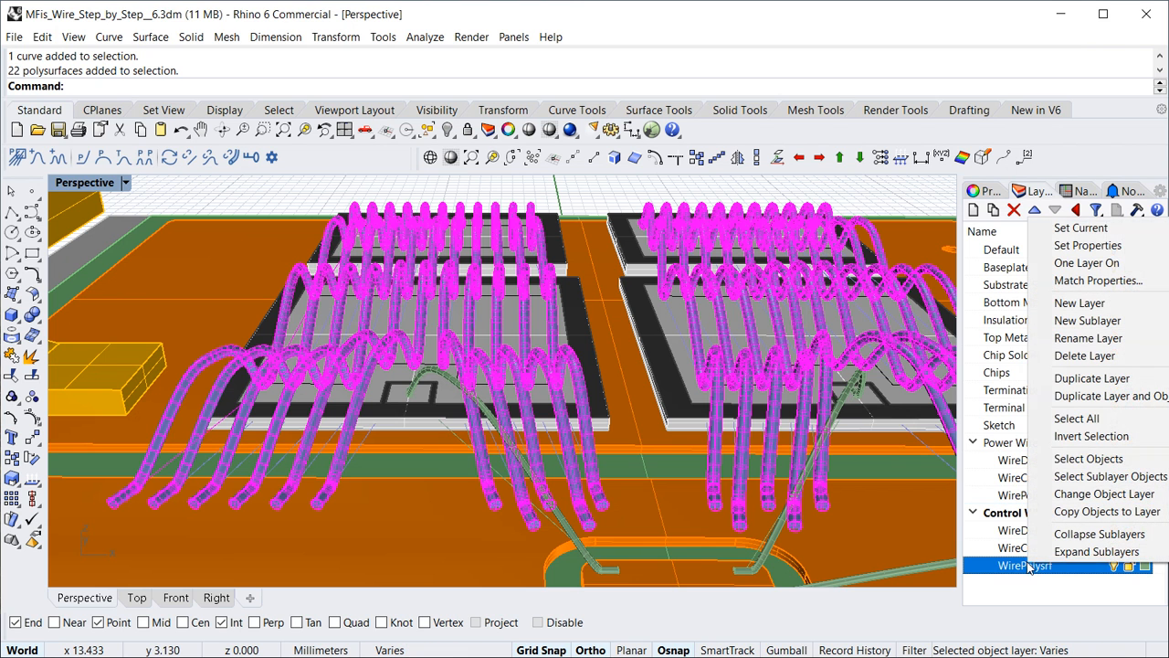
pyautogui.click(1087, 458)
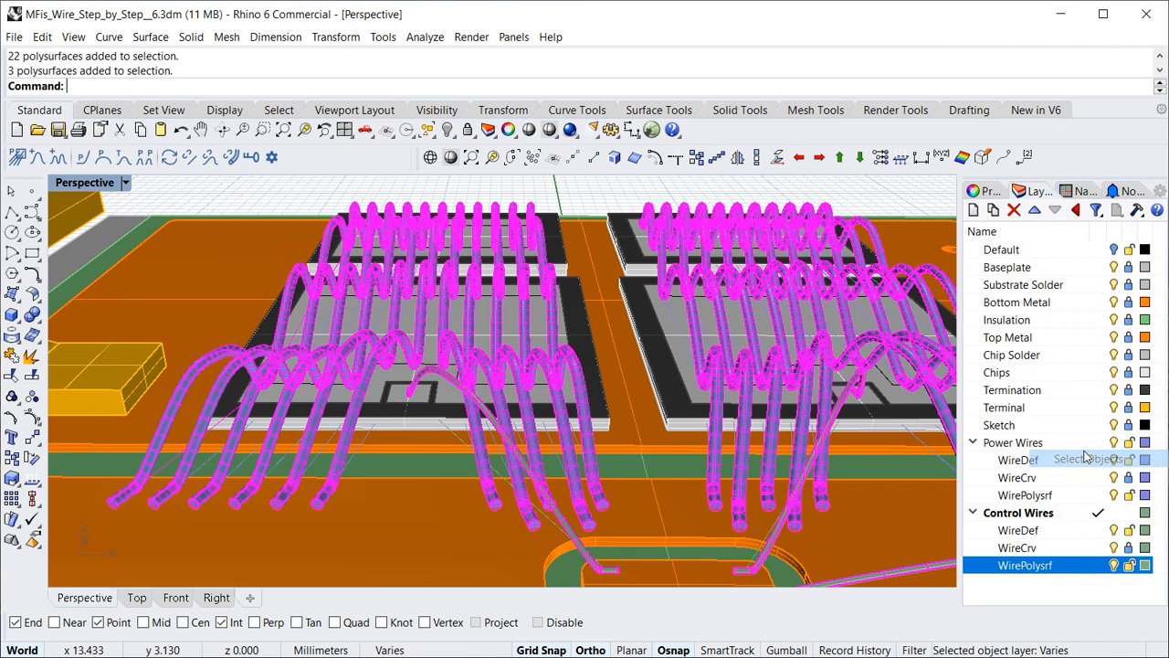
# Export the selected wires to the STEP file Exported_Wires using the AP214AutomotiveDesign schema, then clear the selection
pyautogui.click(16, 37)
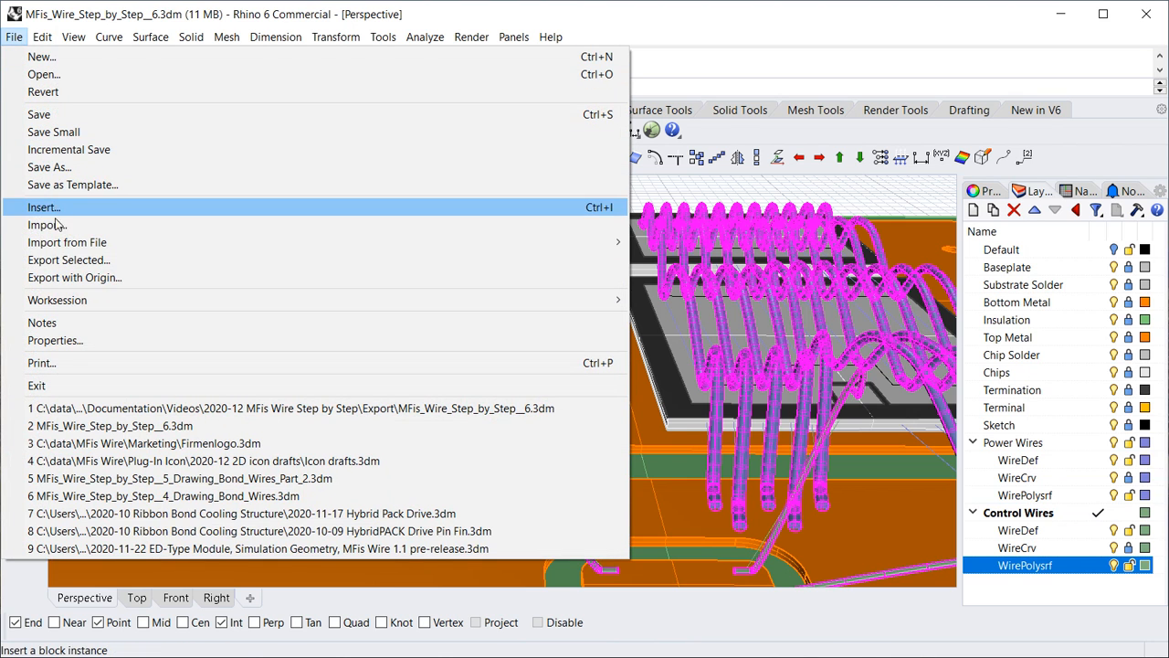
pyautogui.click(70, 259)
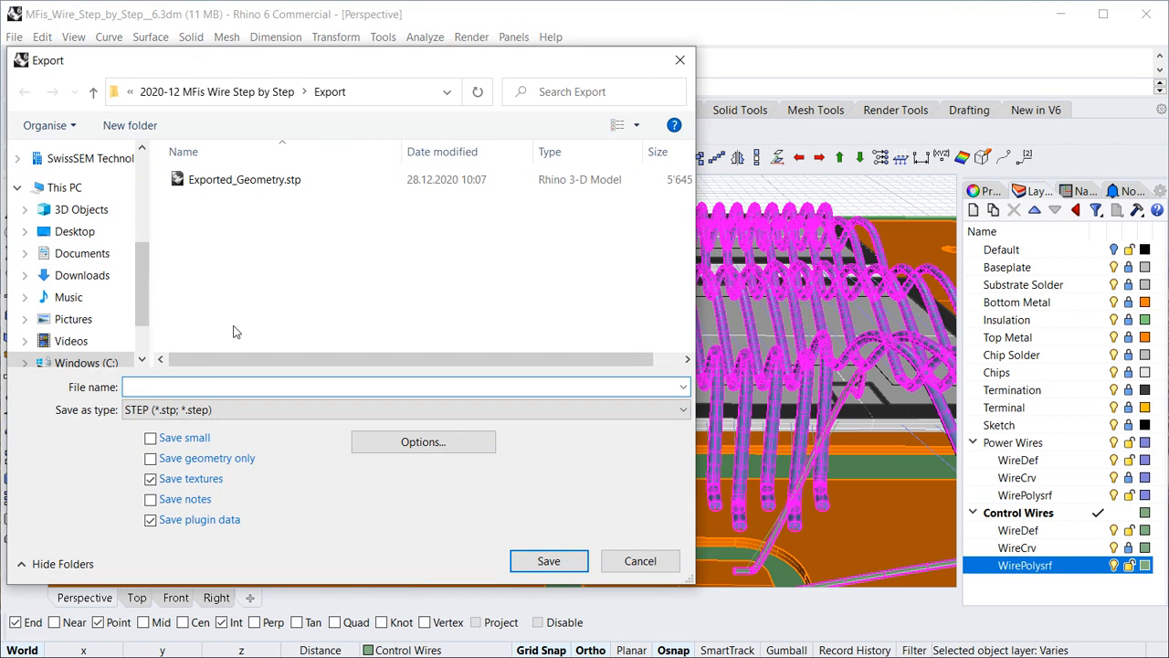
pyautogui.write('Ex')
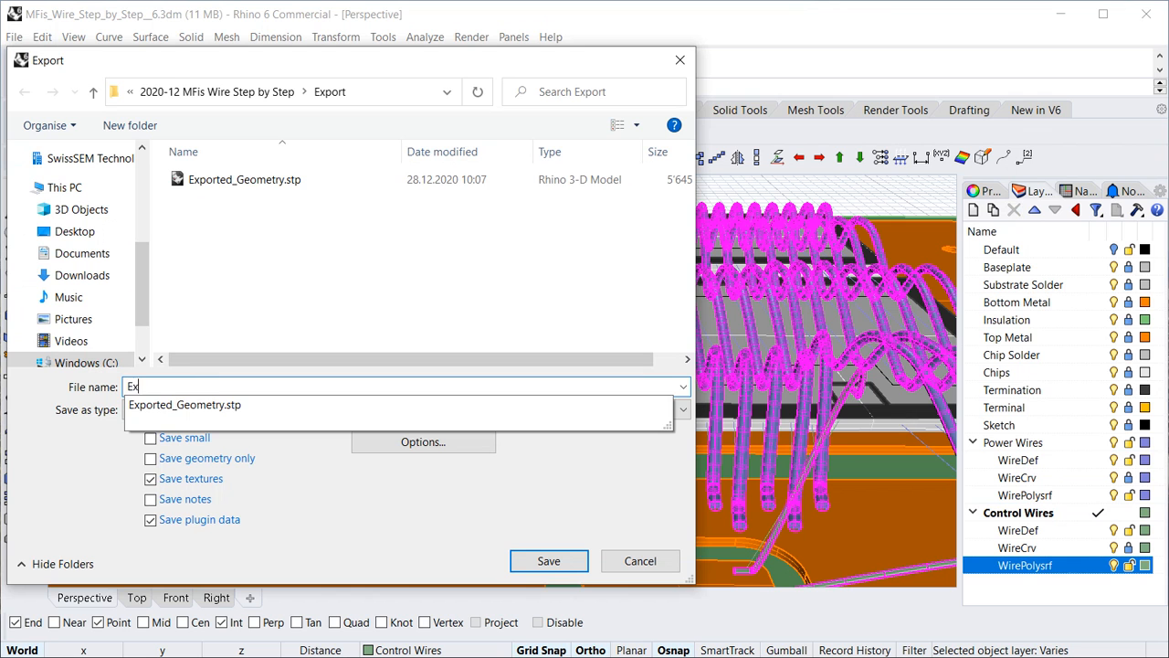
pyautogui.write('ported_Wires')
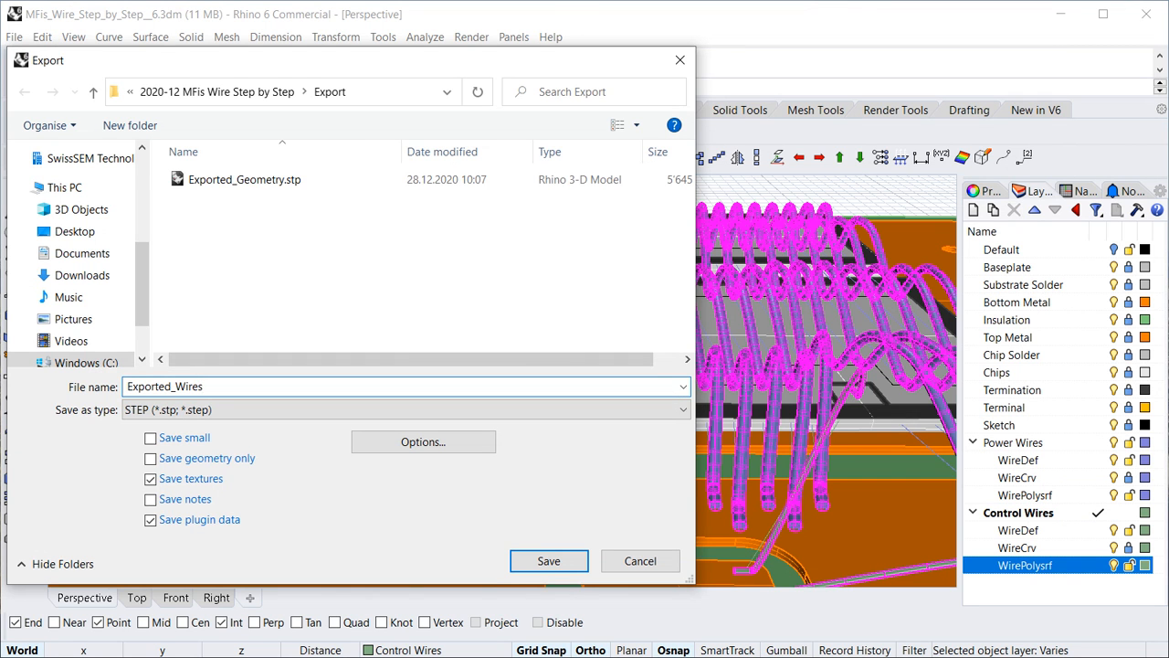
pyautogui.press('Return')
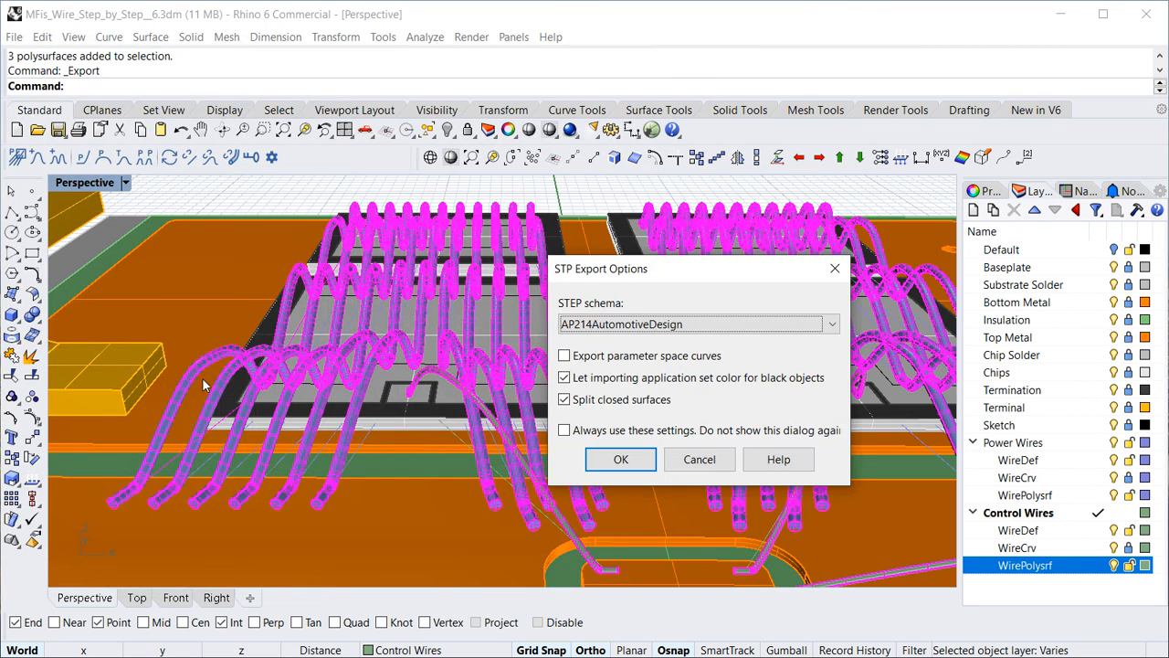
pyautogui.click(602, 459)
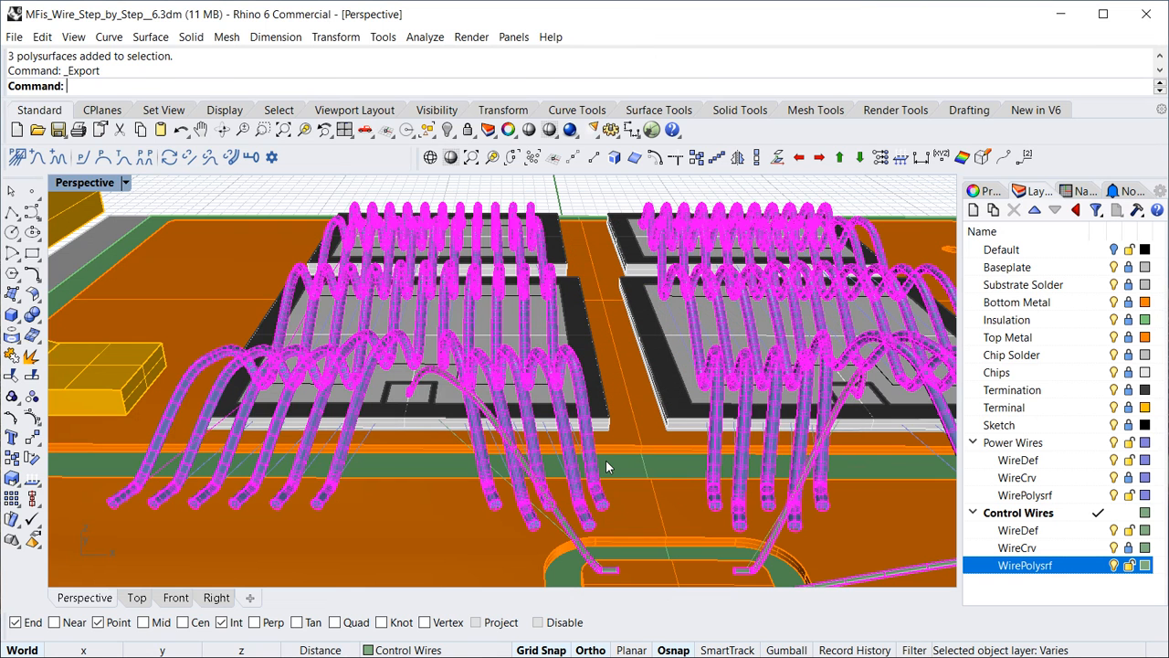
pyautogui.scroll(-5, 607, 467)
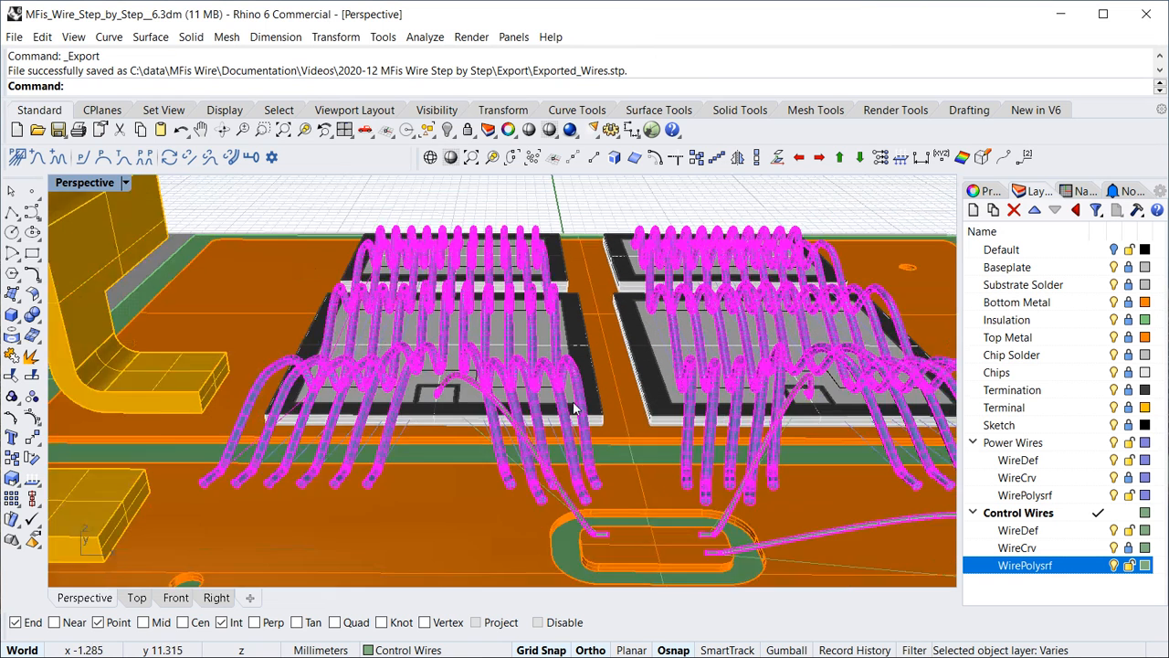
pyautogui.press('Escape')
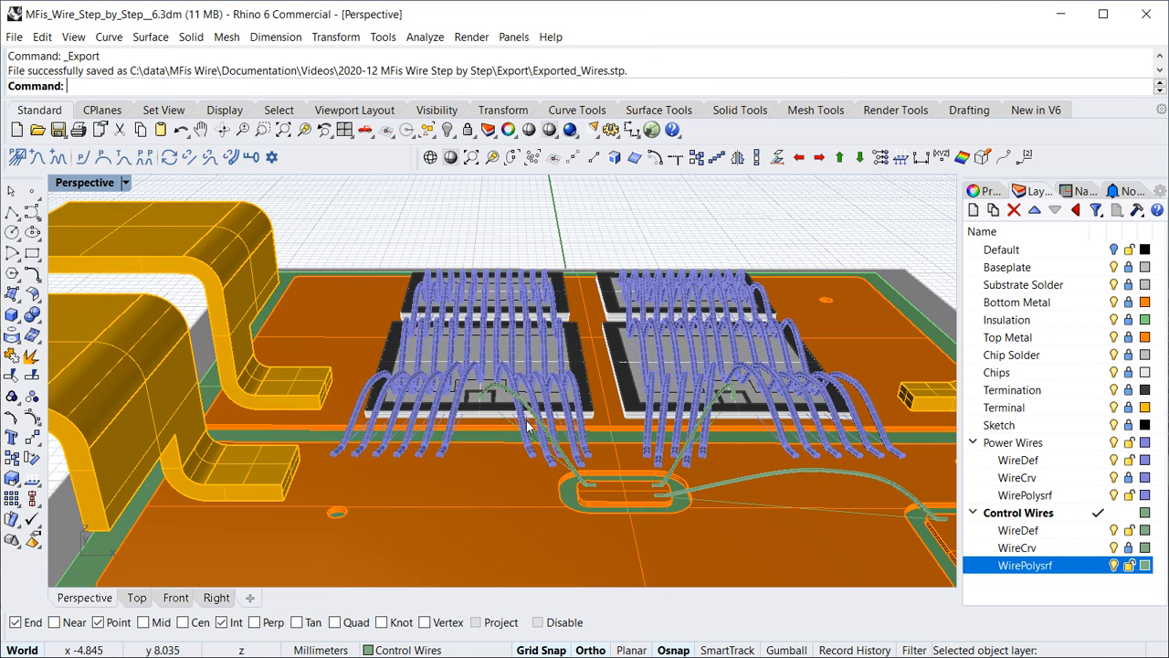
# Set the Perspective viewport to Ghosted display and examine the end of a power wire where it meets the top metal
pyautogui.scroll(5, 493, 466)
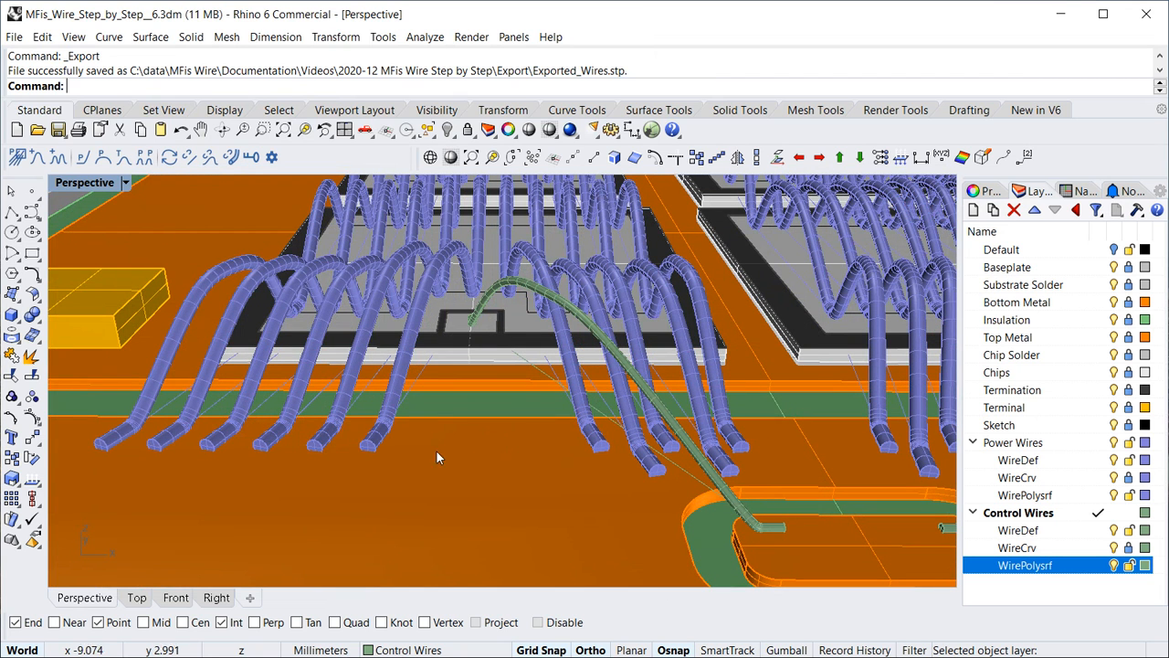
pyautogui.moveTo(428, 442); pyautogui.dragTo(316, 424, button='right')
pyautogui.scroll(5, 314, 413)
pyautogui.scroll(2, 314, 416)
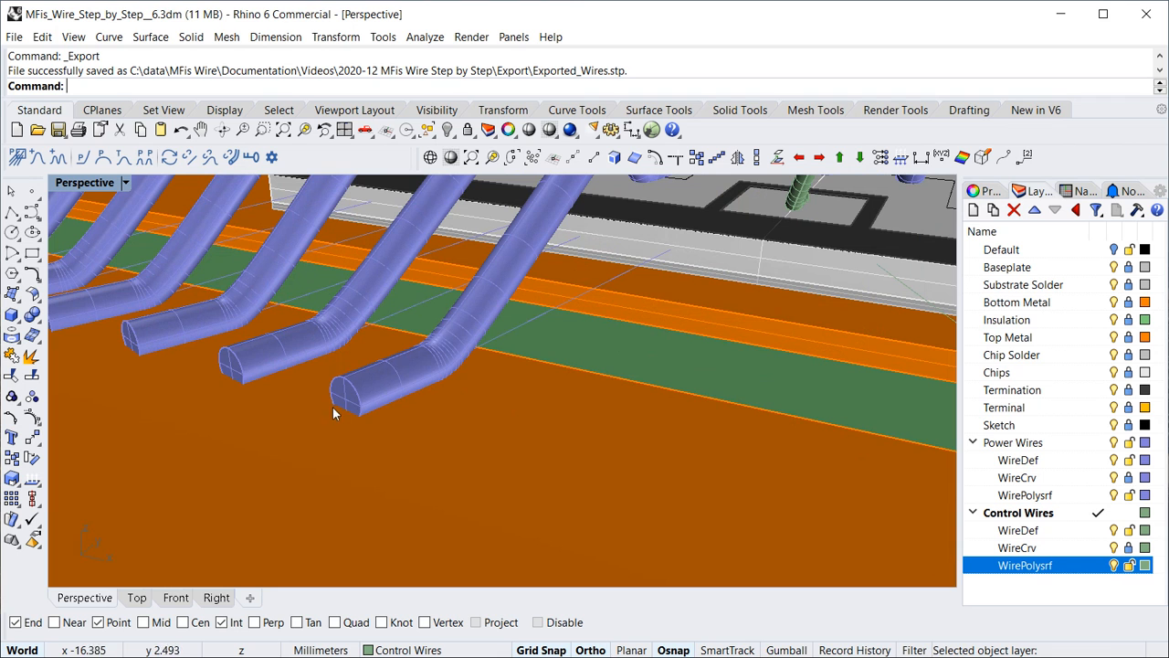
pyautogui.click(121, 183)
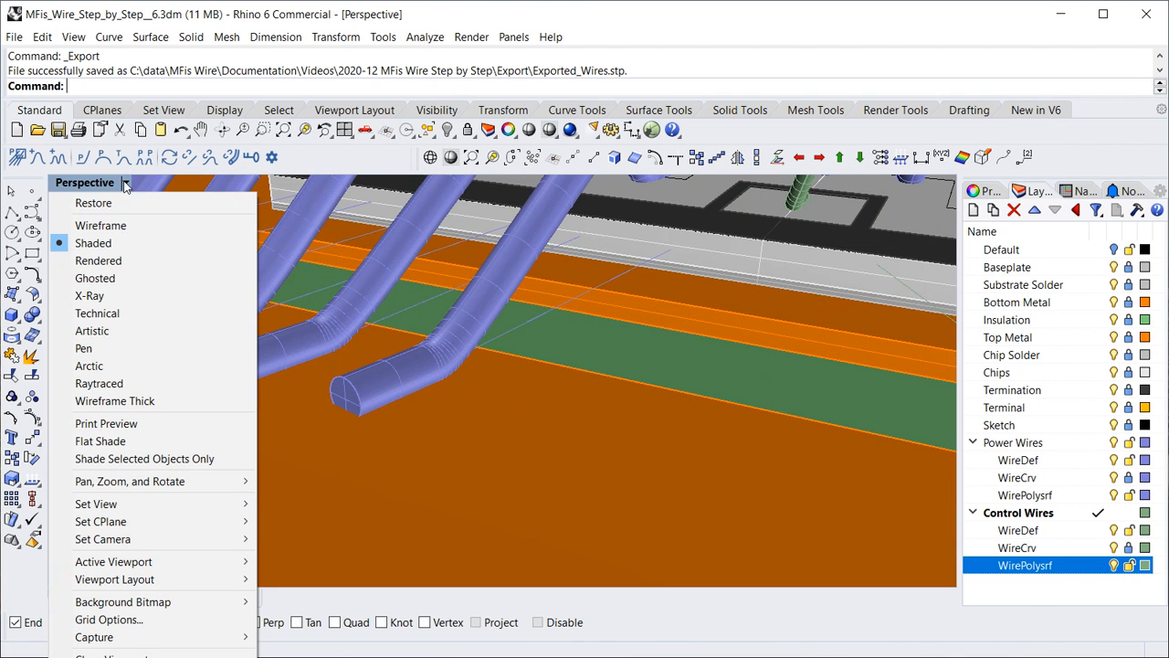
pyautogui.click(100, 278)
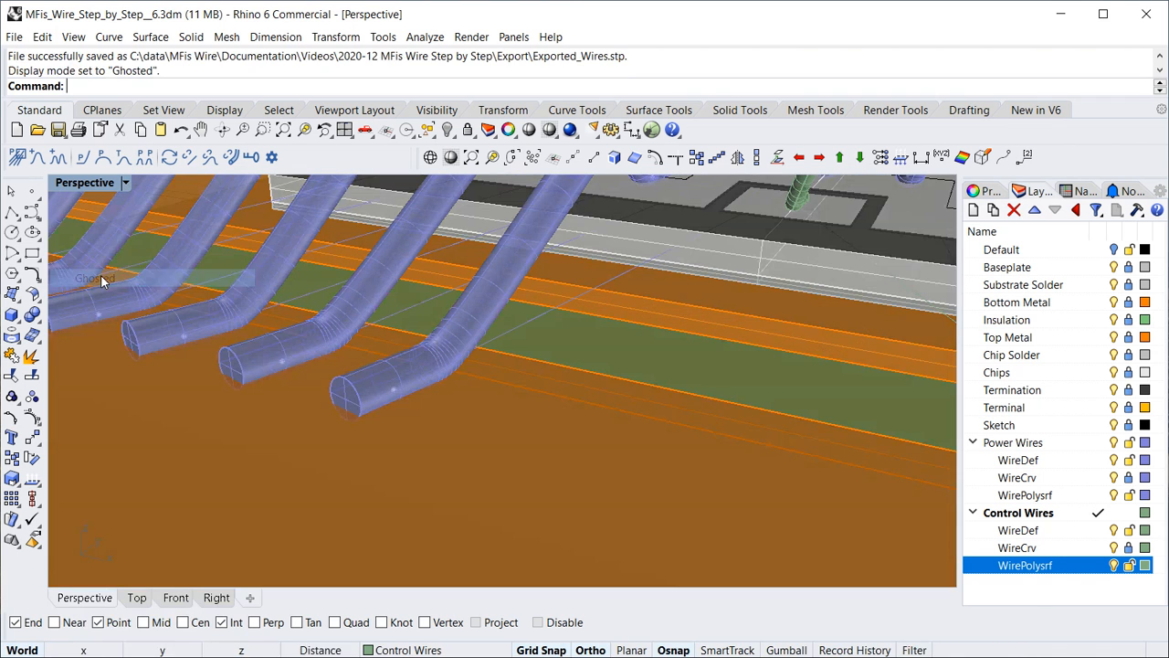
pyautogui.scroll(2, 384, 436)
pyautogui.scroll(1, 329, 399)
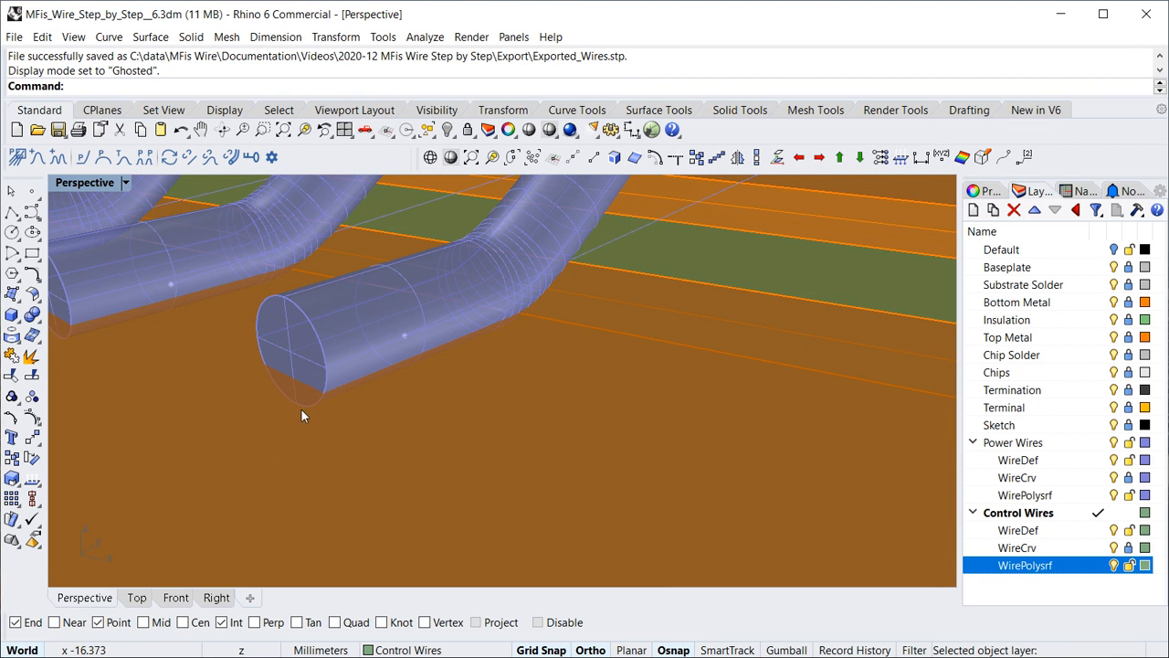
# Examine how the power wires' bond feet penetrate the chip surface and the top metal
pyautogui.scroll(-6, 319, 397)
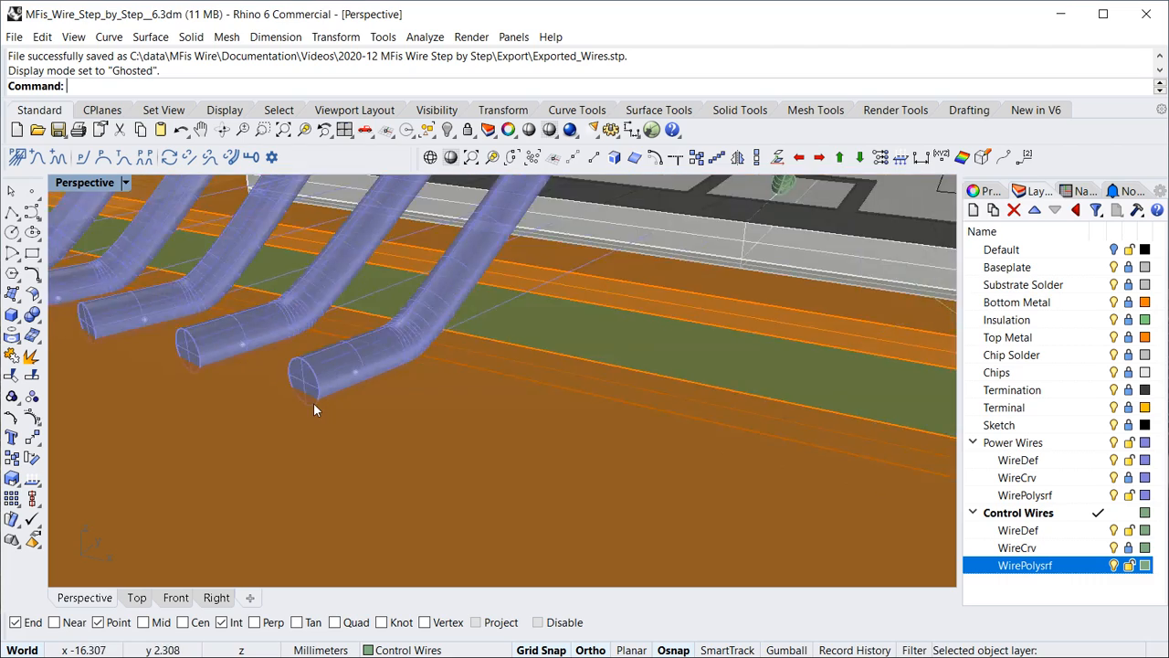
pyautogui.scroll(7, 772, 338)
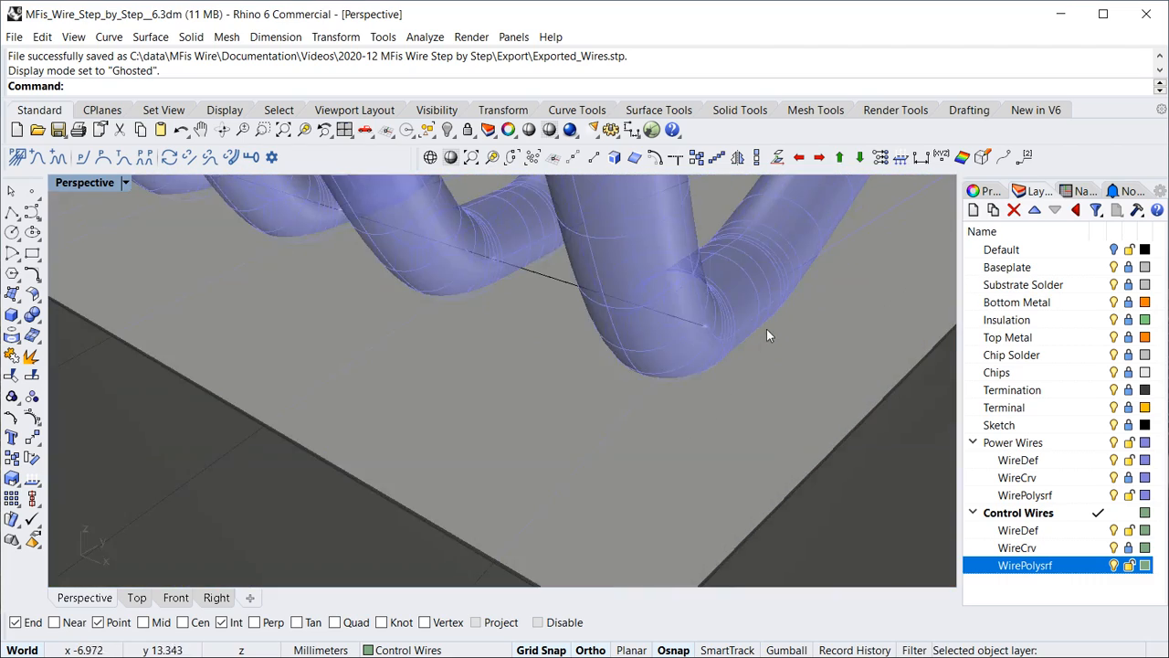
pyautogui.moveTo(767, 335); pyautogui.dragTo(699, 342, button='right')
pyautogui.scroll(-12, 700, 348)
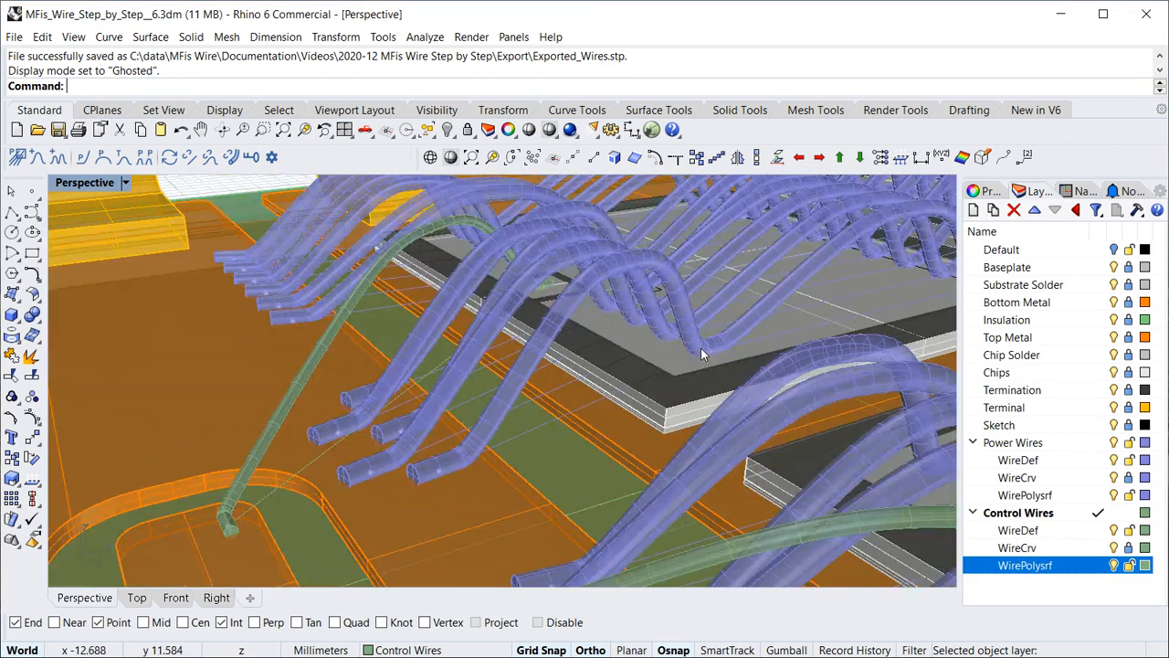
pyautogui.moveTo(434, 389); pyautogui.dragTo(417, 411, button='right')
pyautogui.scroll(12, 464, 371)
pyautogui.scroll(-6, 457, 398)
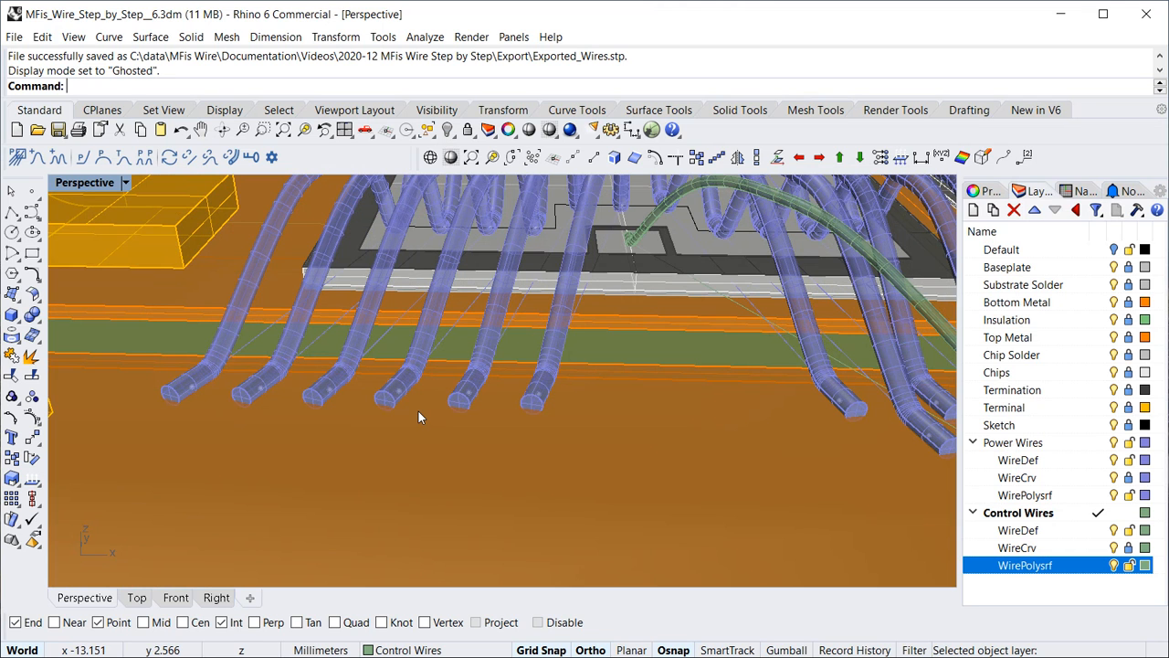
pyautogui.scroll(4, 485, 419)
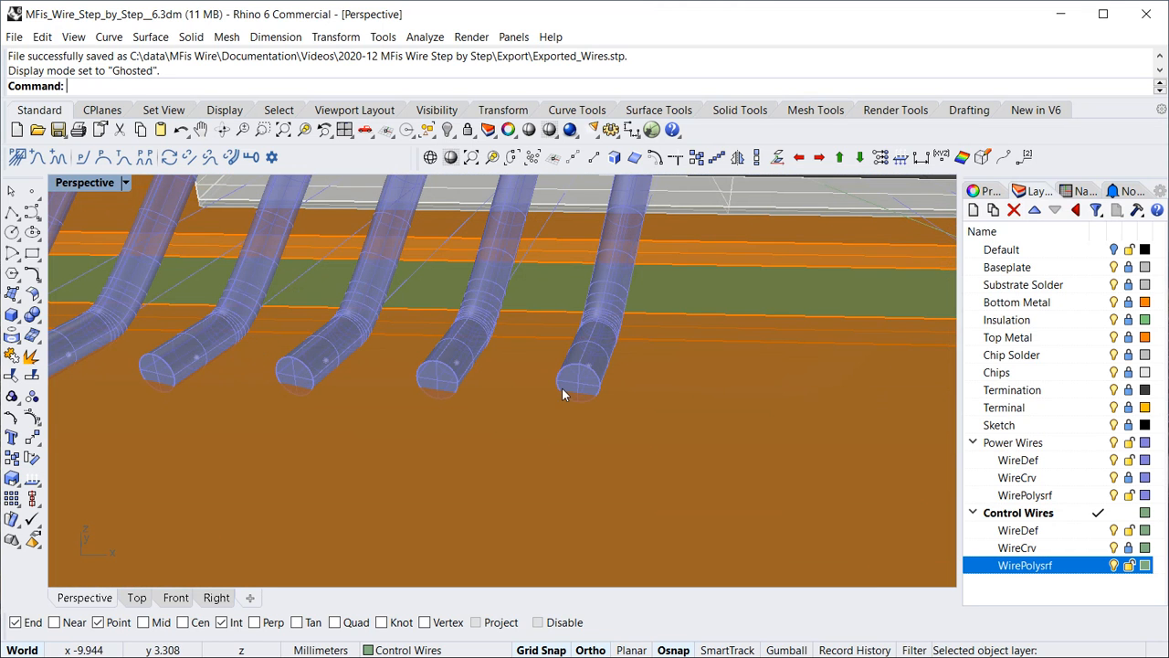
pyautogui.scroll(-3, 556, 402)
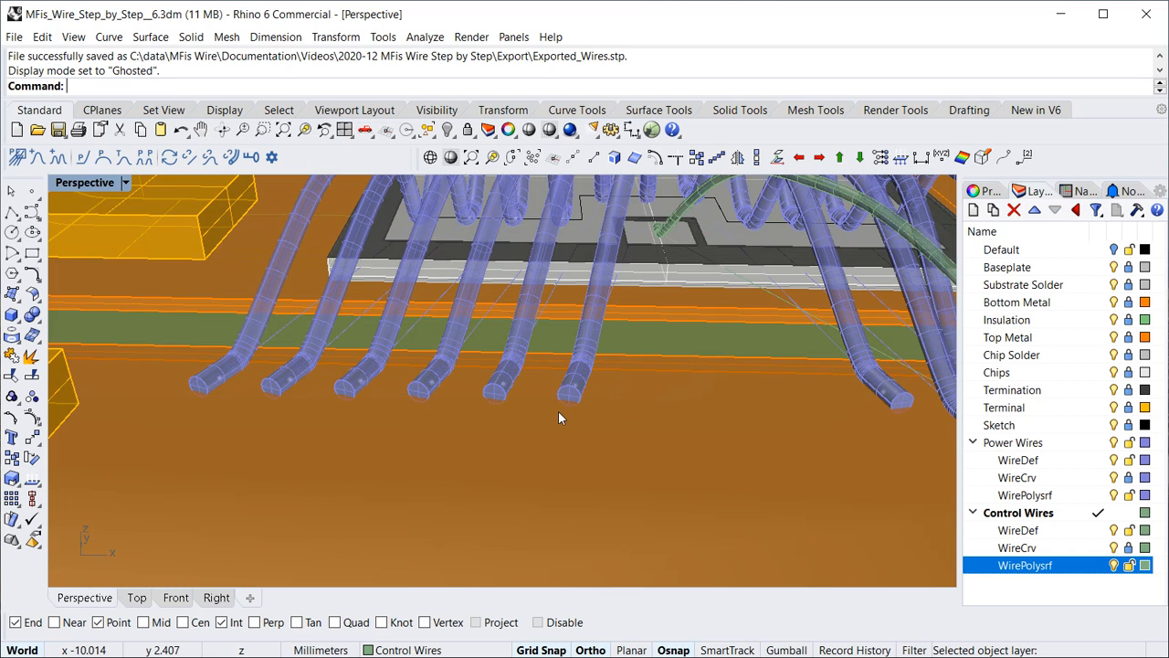
pyautogui.scroll(-2, 560, 419)
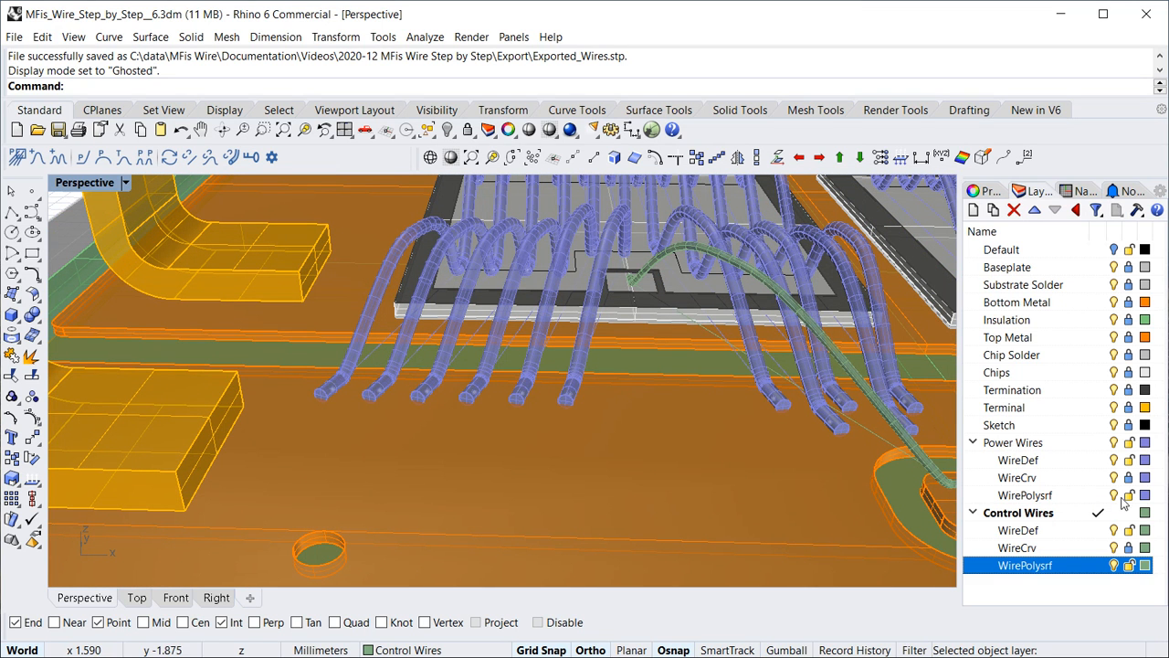
# Lock the WirePolysrf layers under Power Wires and Control Wires
pyautogui.click(1051, 496)
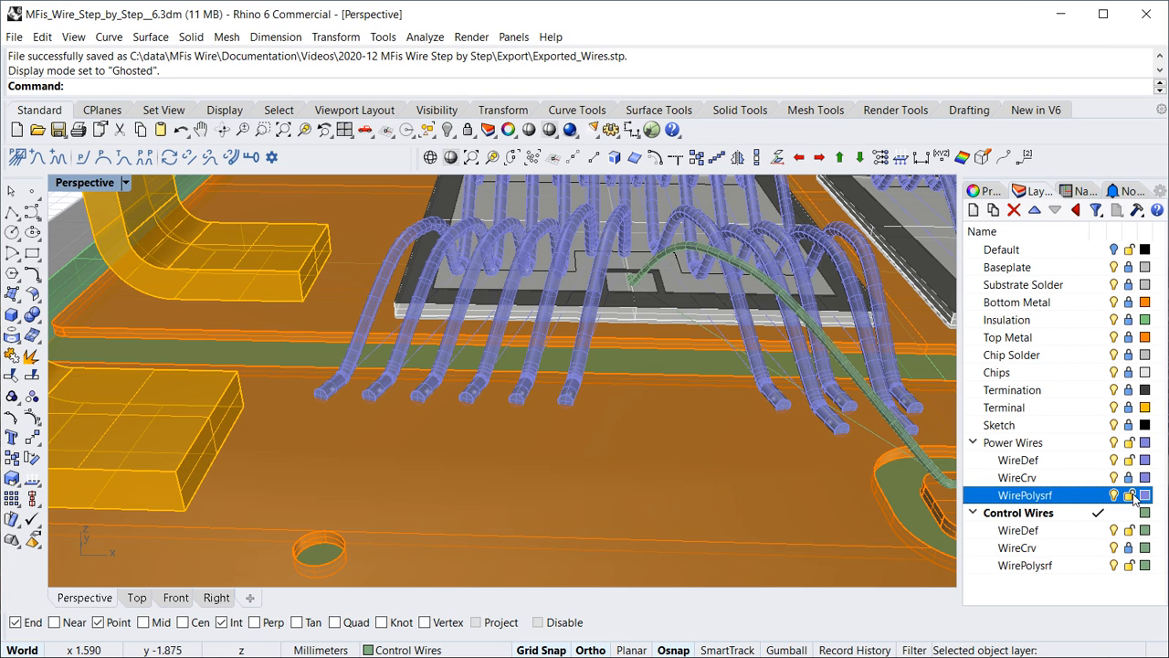
pyautogui.click(1131, 568)
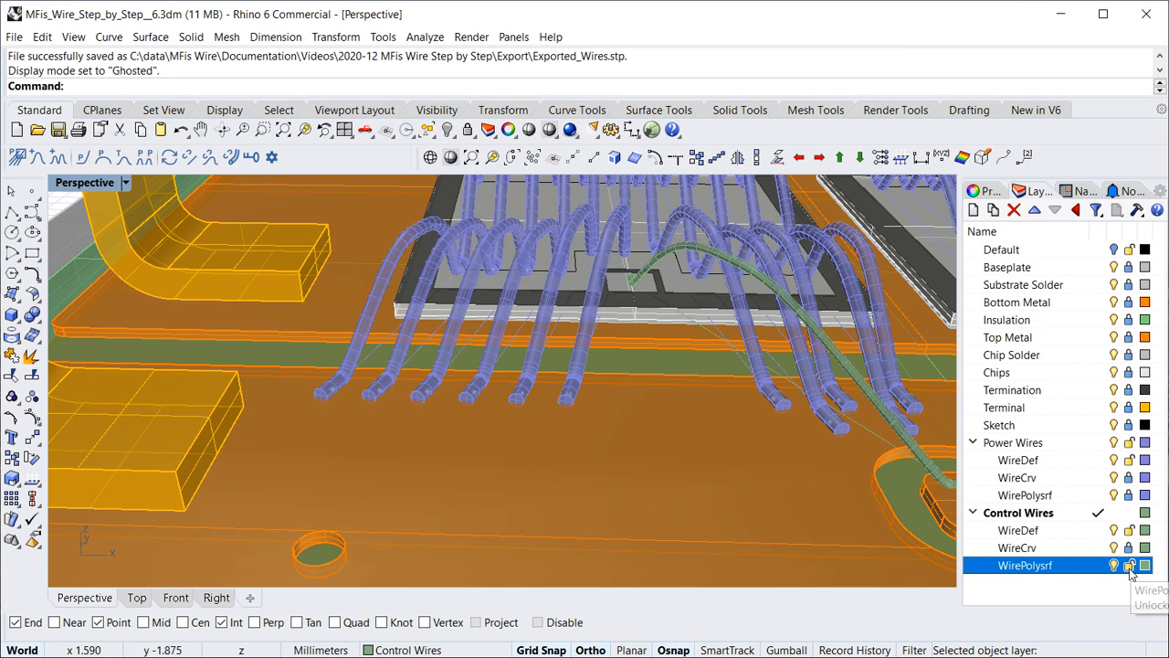
pyautogui.click(1130, 567)
# Create unlinked wire polysurfaces with UnlinkedWirePolysrf from all WireDef curves of the power and control wires
pyautogui.scroll(5, 595, 346)
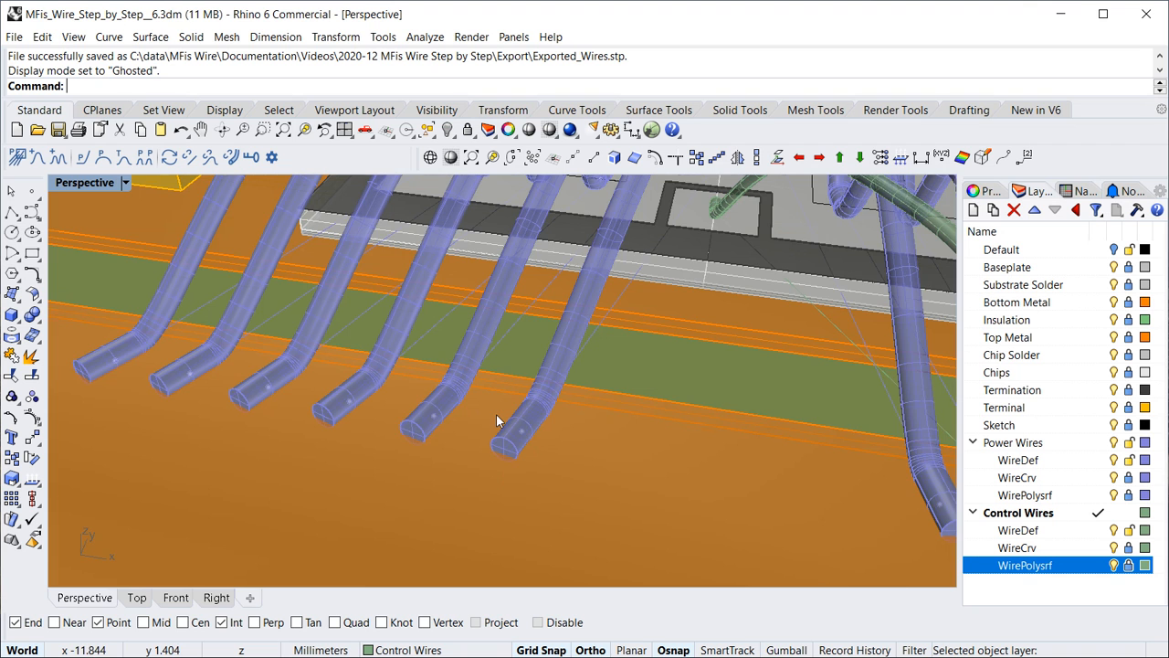
pyautogui.scroll(-6, 497, 415)
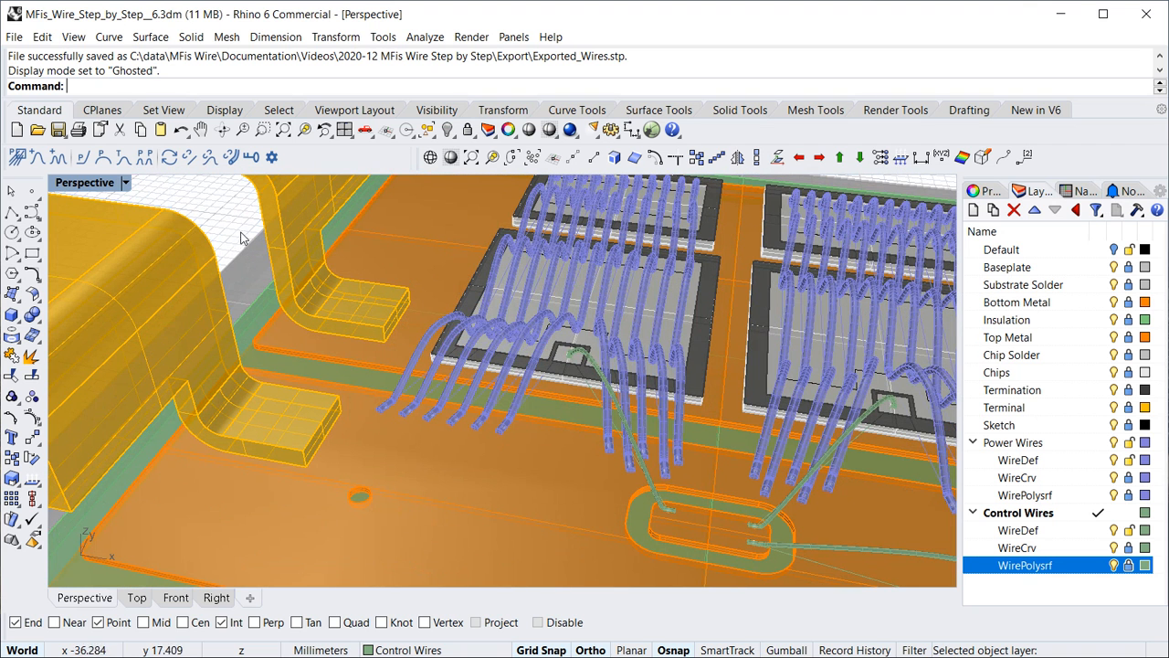
pyautogui.click(233, 159)
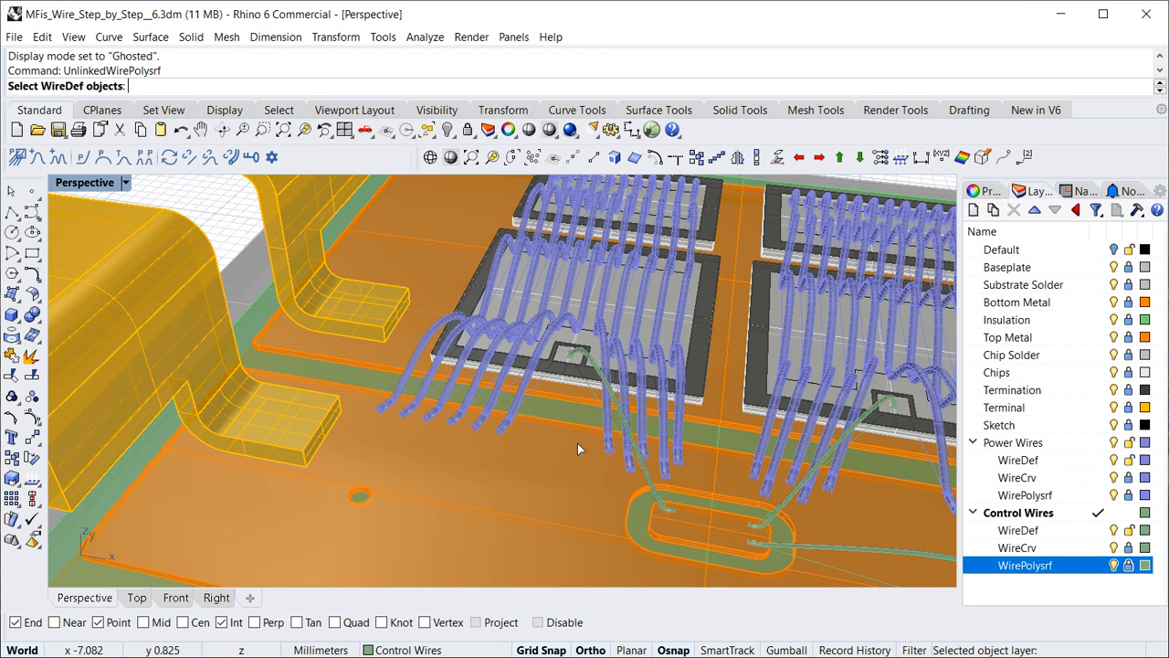
pyautogui.hotkey('ctrl', 'a')
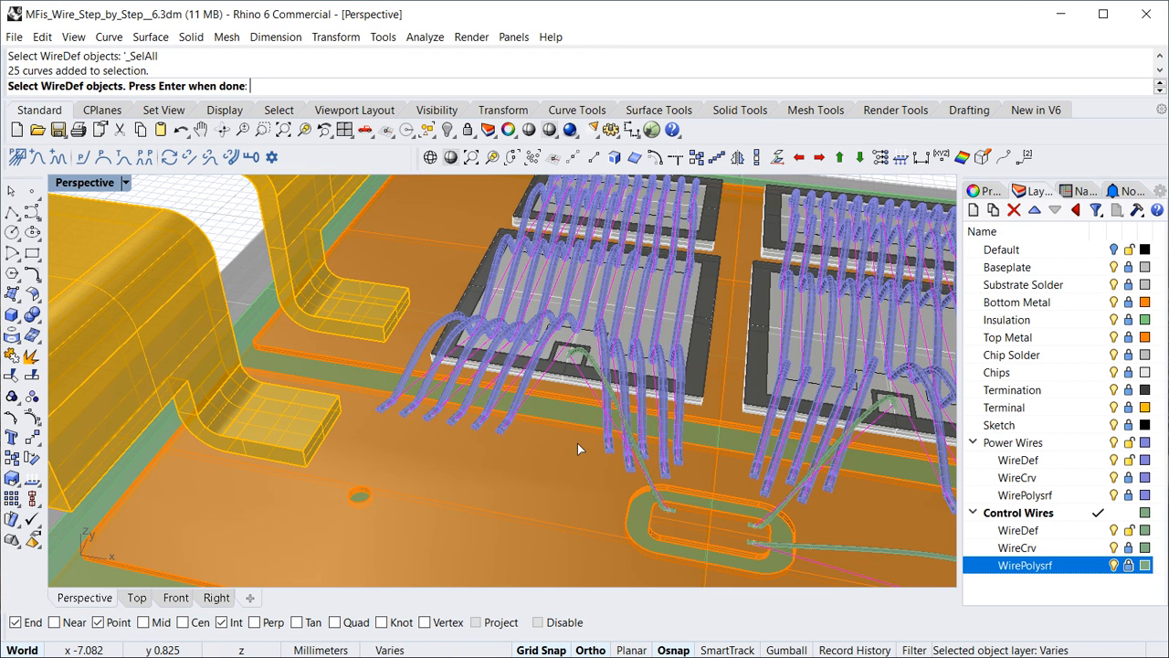
pyautogui.press('Return')
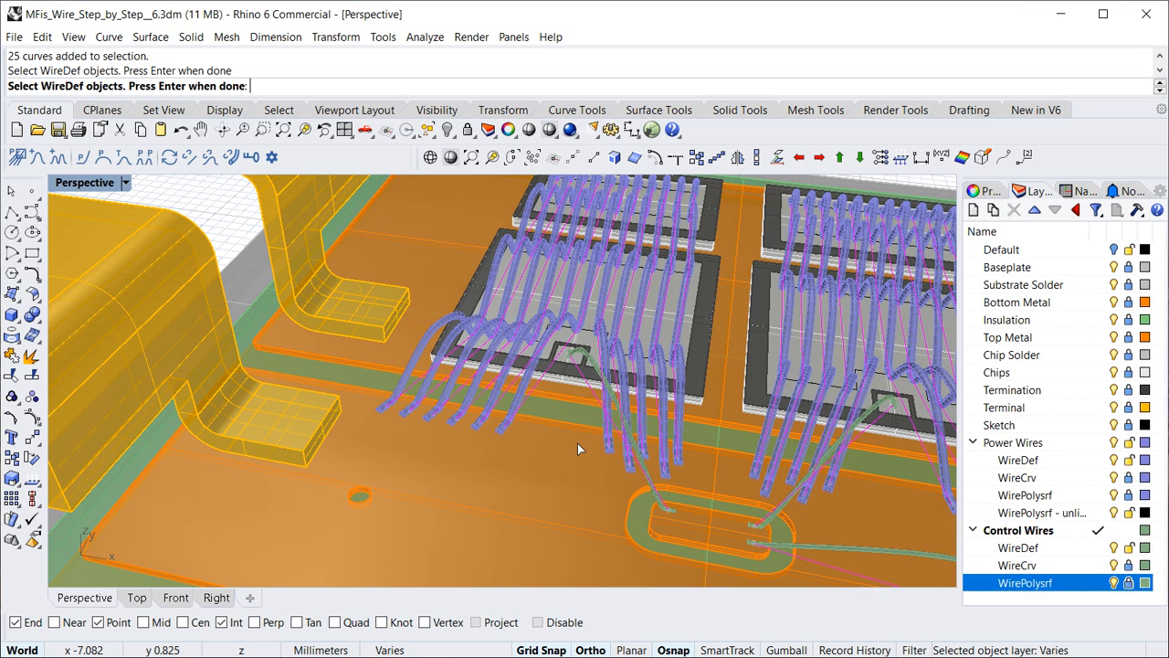
pyautogui.press('Return')
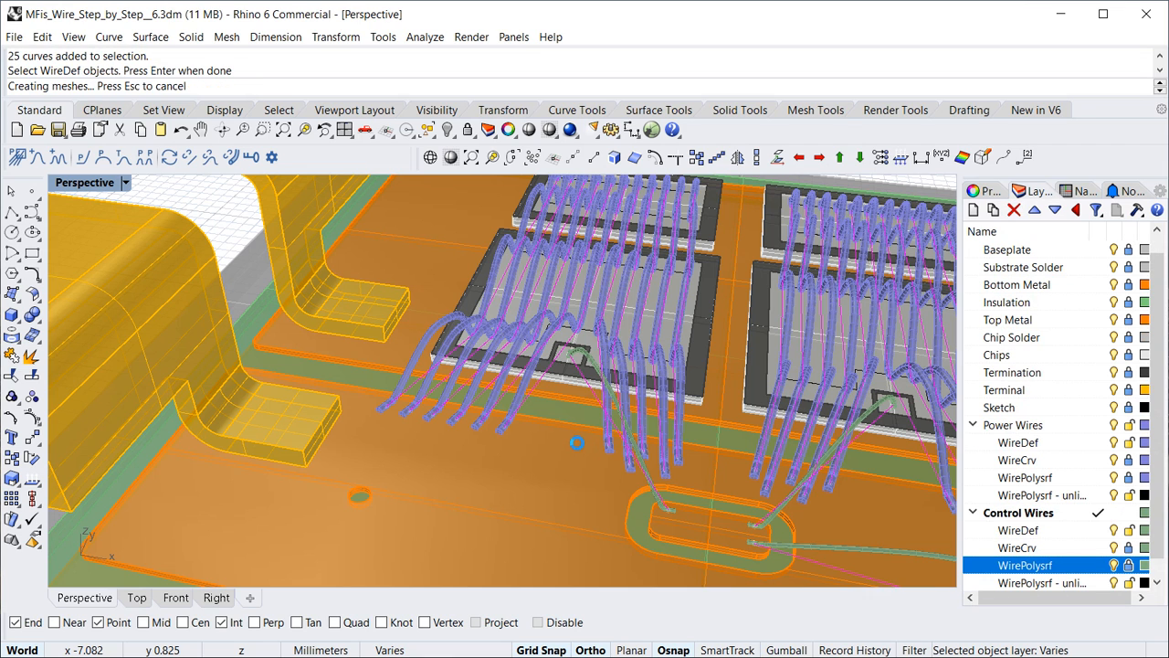
pyautogui.scroll(-3, 577, 443)
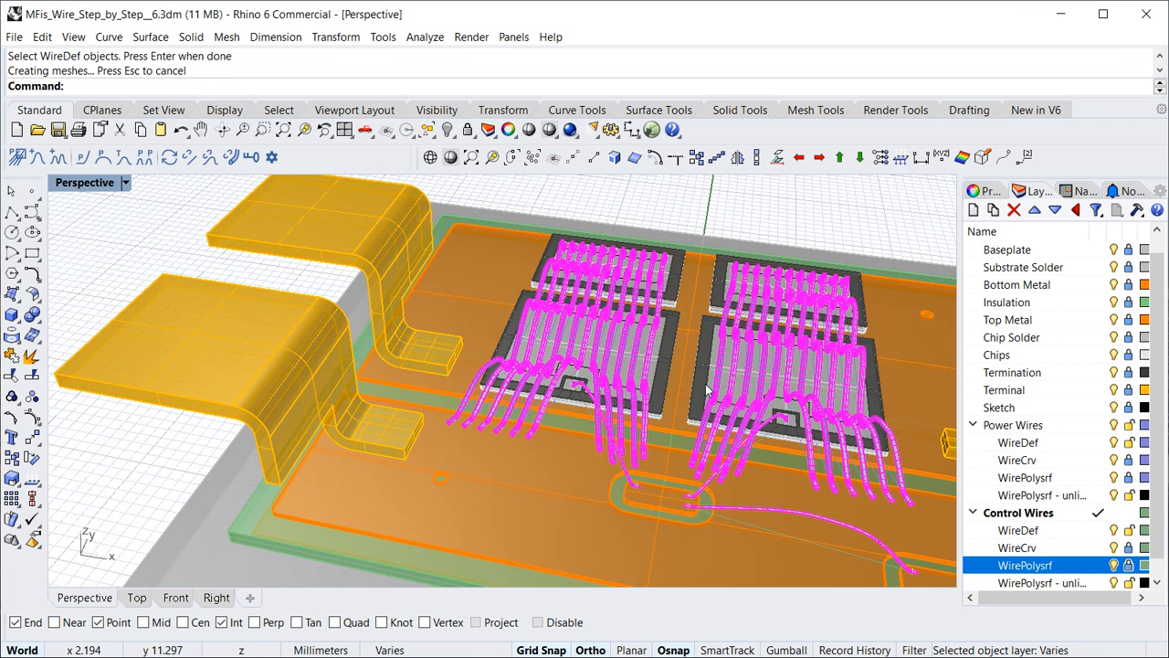
# Move the WirePolysrf - unlinked layer out of Power Wires to the top level and rename it Wires
pyautogui.click(1038, 496)
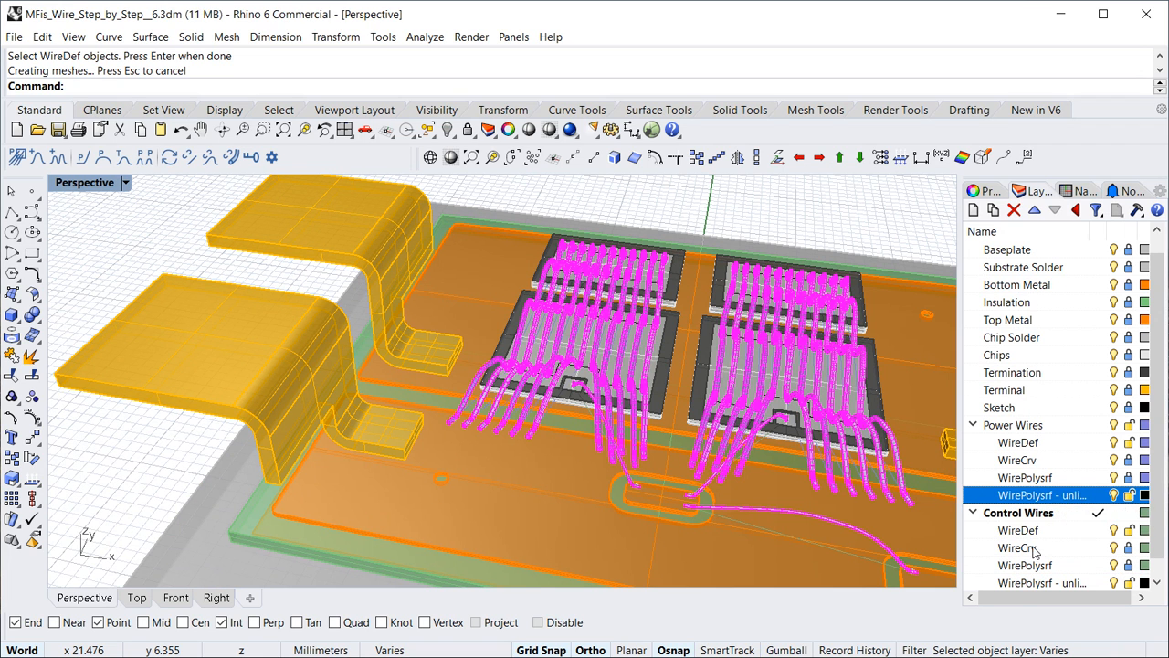
pyautogui.click(1039, 583)
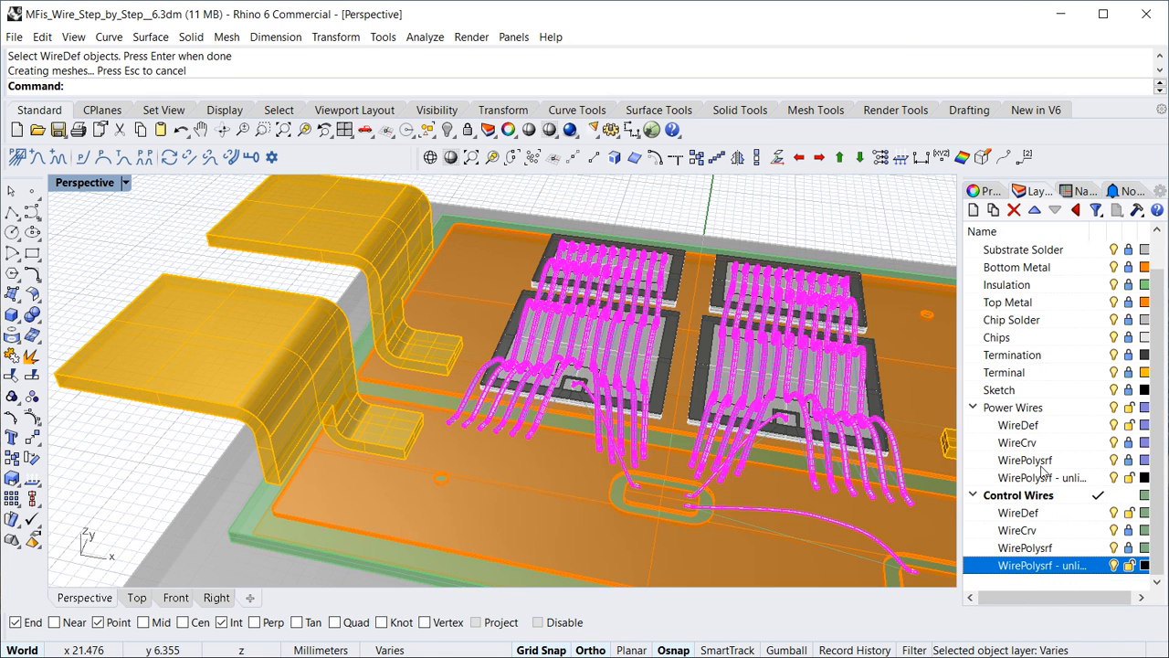
pyautogui.click(1035, 477)
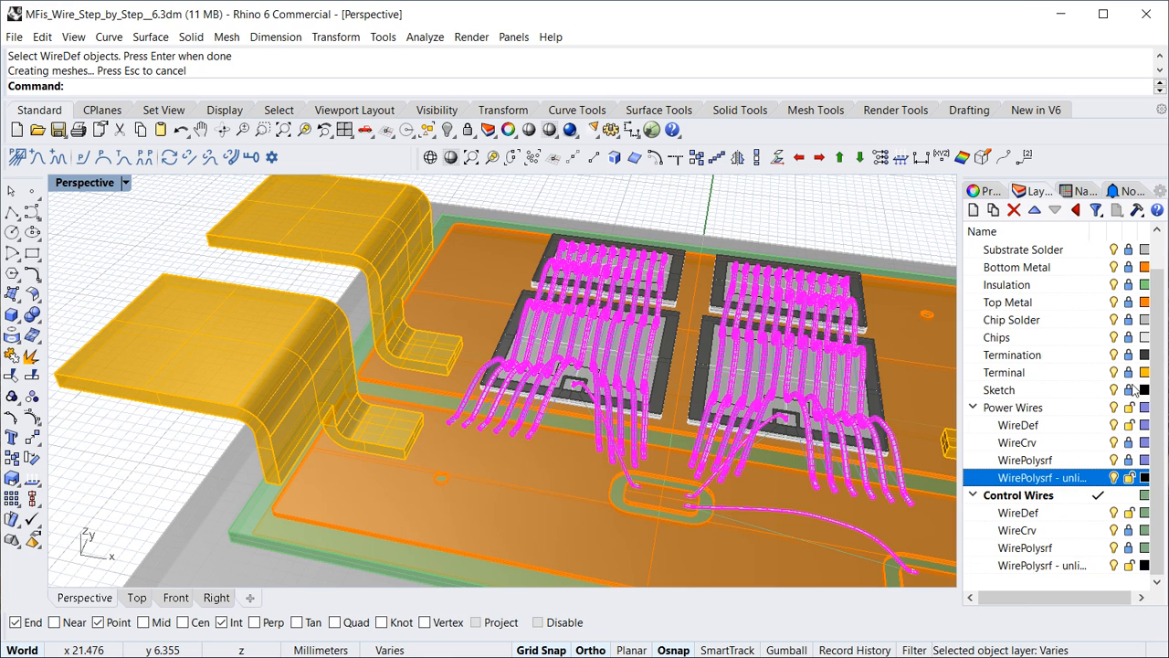
pyautogui.click(1078, 211)
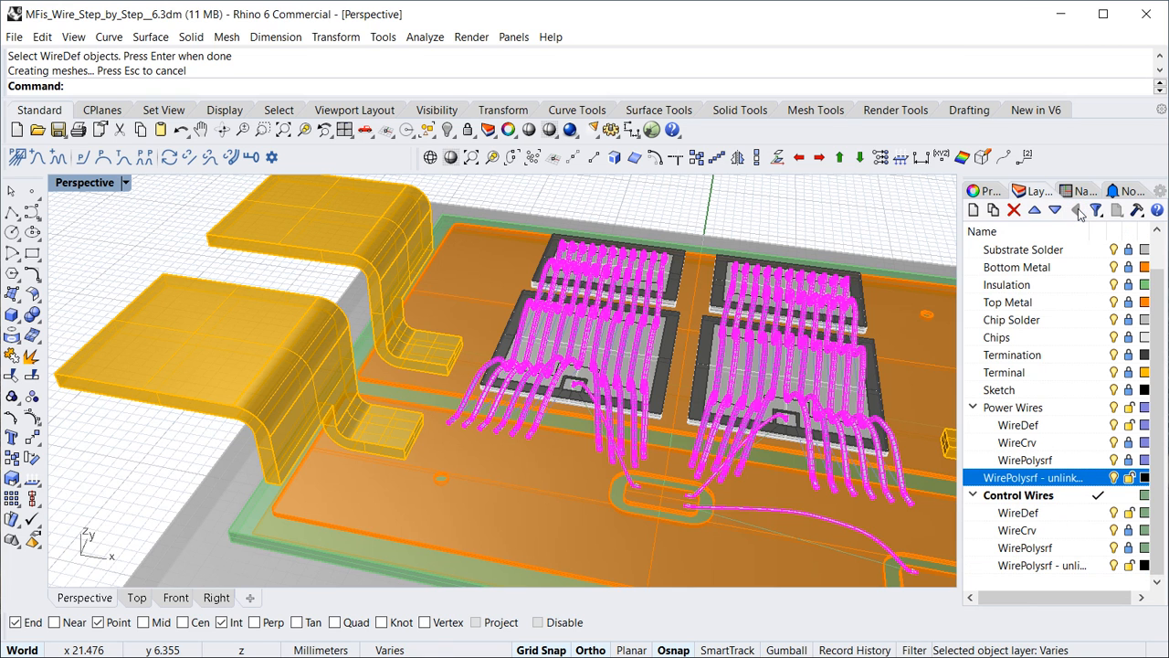
pyautogui.click(1051, 478)
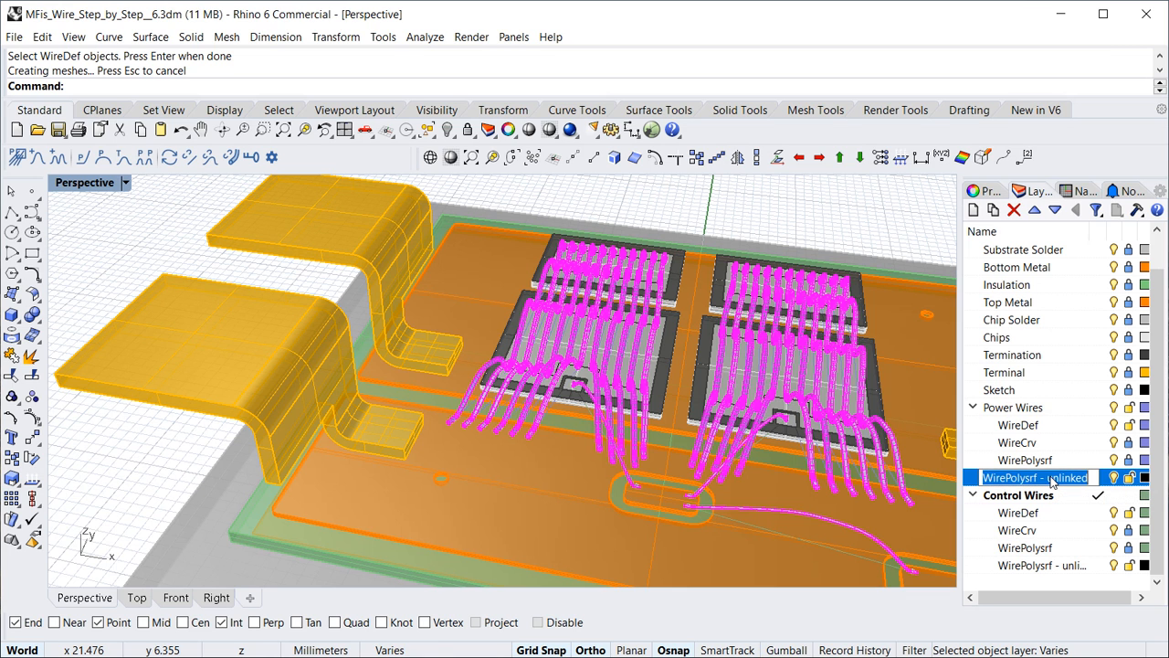
pyautogui.write('Wires')
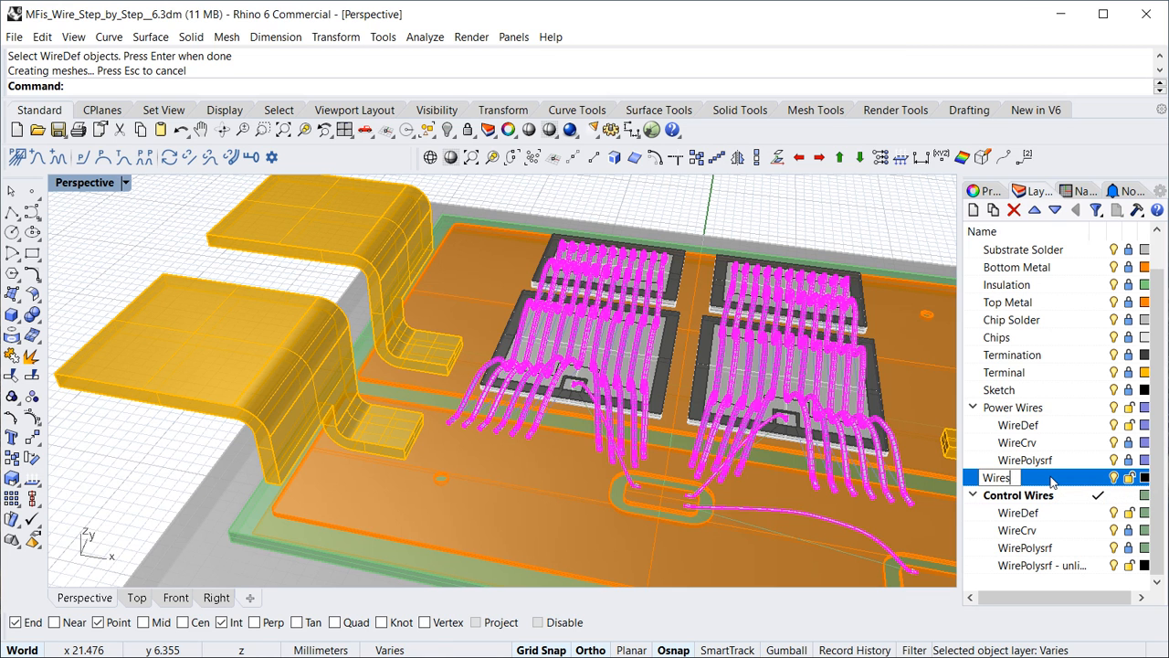
pyautogui.press('Return')
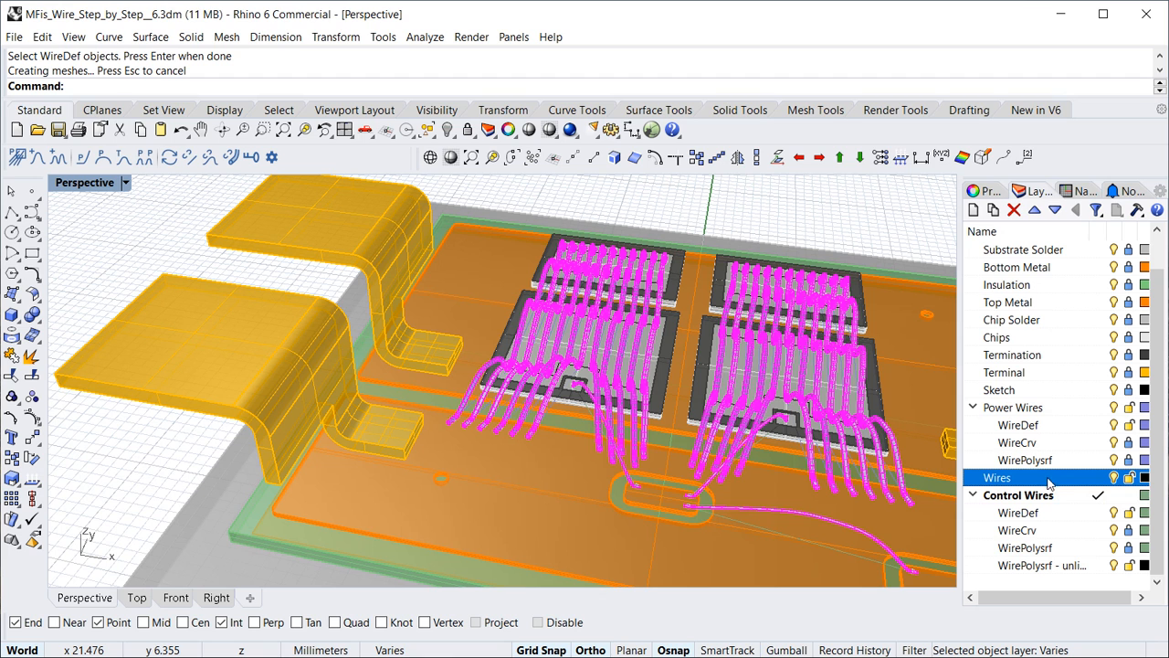
# Transfer all objects from the WirePolysrf - unlinked layer under Control Wires to the Wires layer and delete the emptied layer
pyautogui.click(1059, 566)
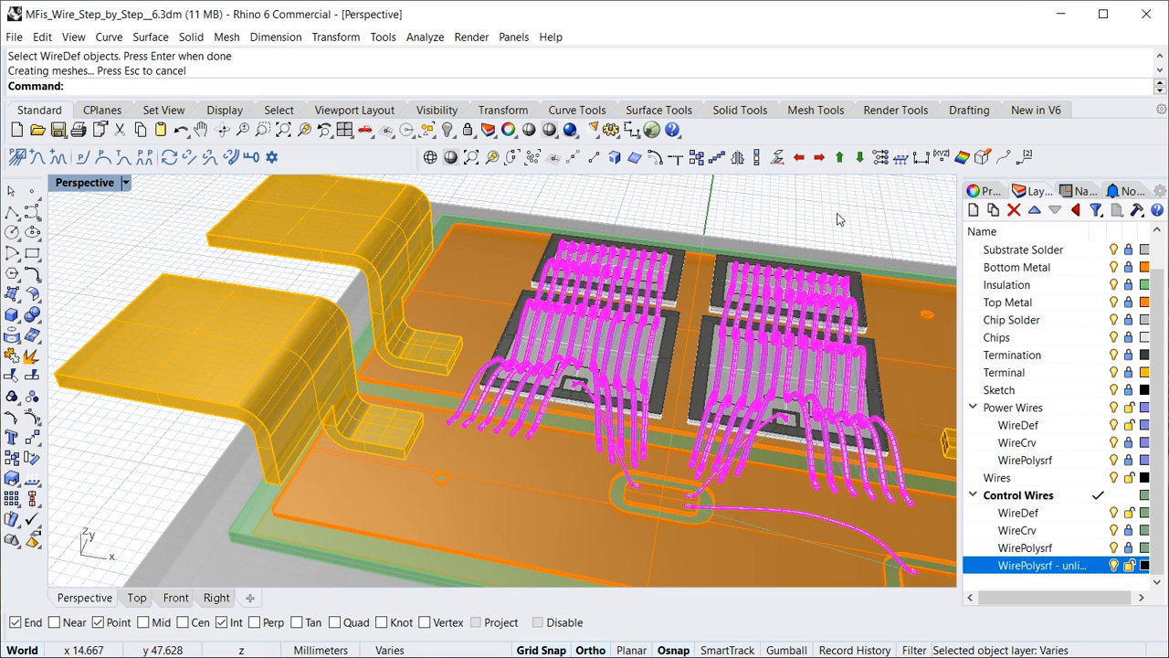
pyautogui.rightClick(1050, 566)
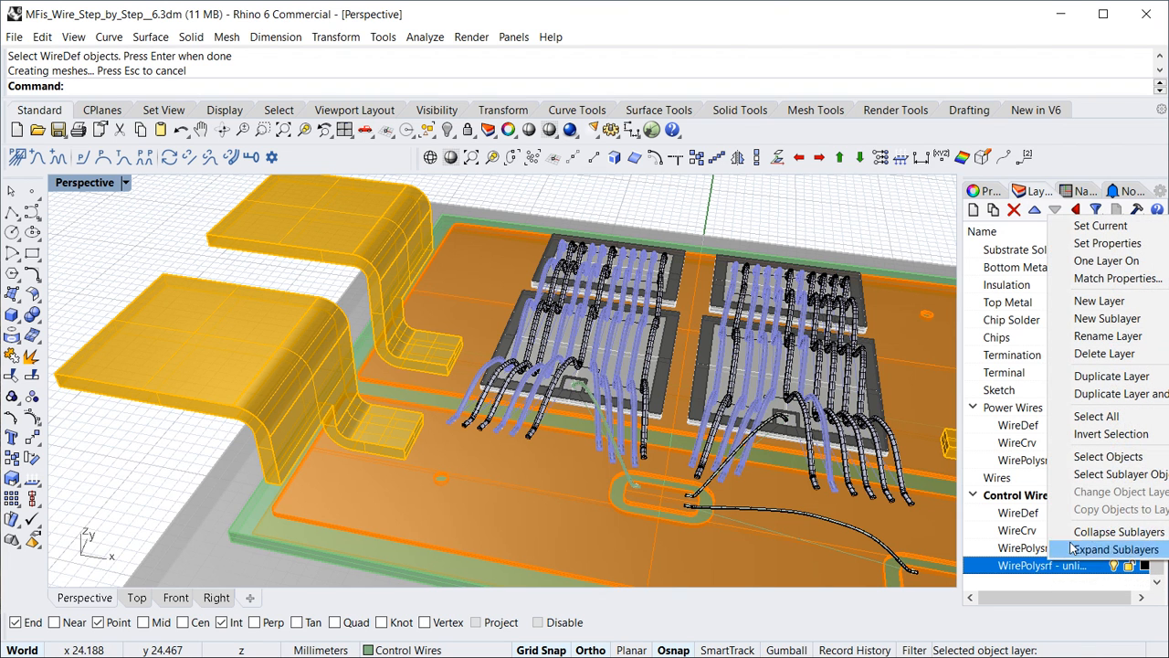
pyautogui.click(1105, 457)
pyautogui.click(998, 478)
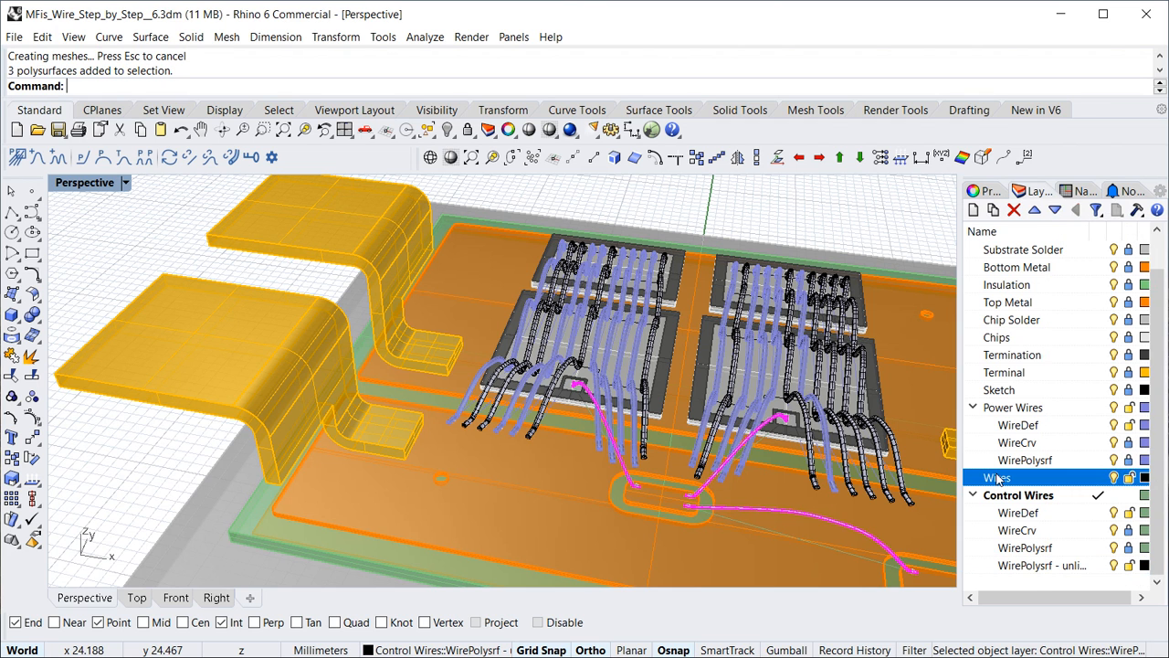
pyautogui.rightClick(999, 479)
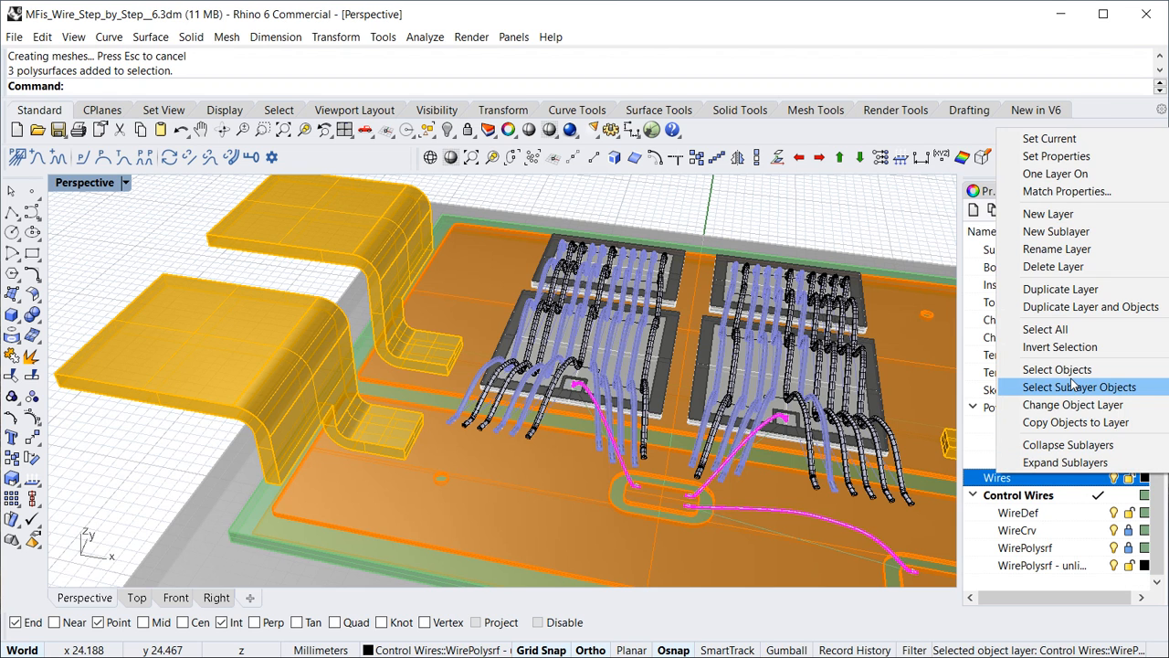
pyautogui.click(1075, 408)
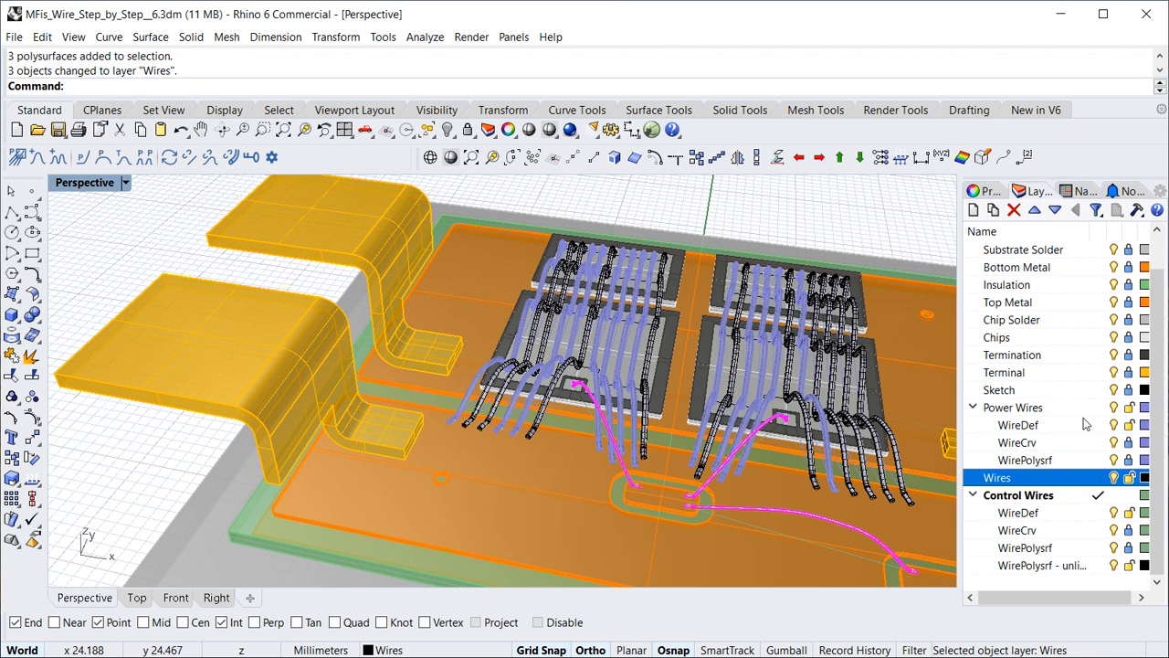
pyautogui.click(1101, 567)
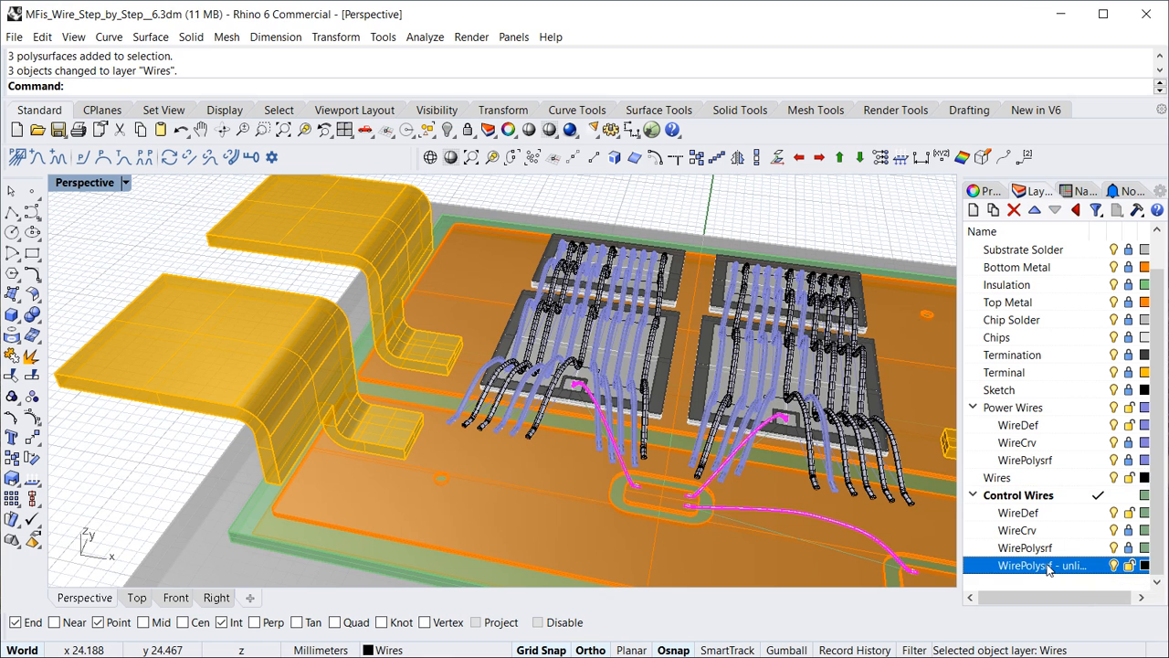
pyautogui.click(1014, 210)
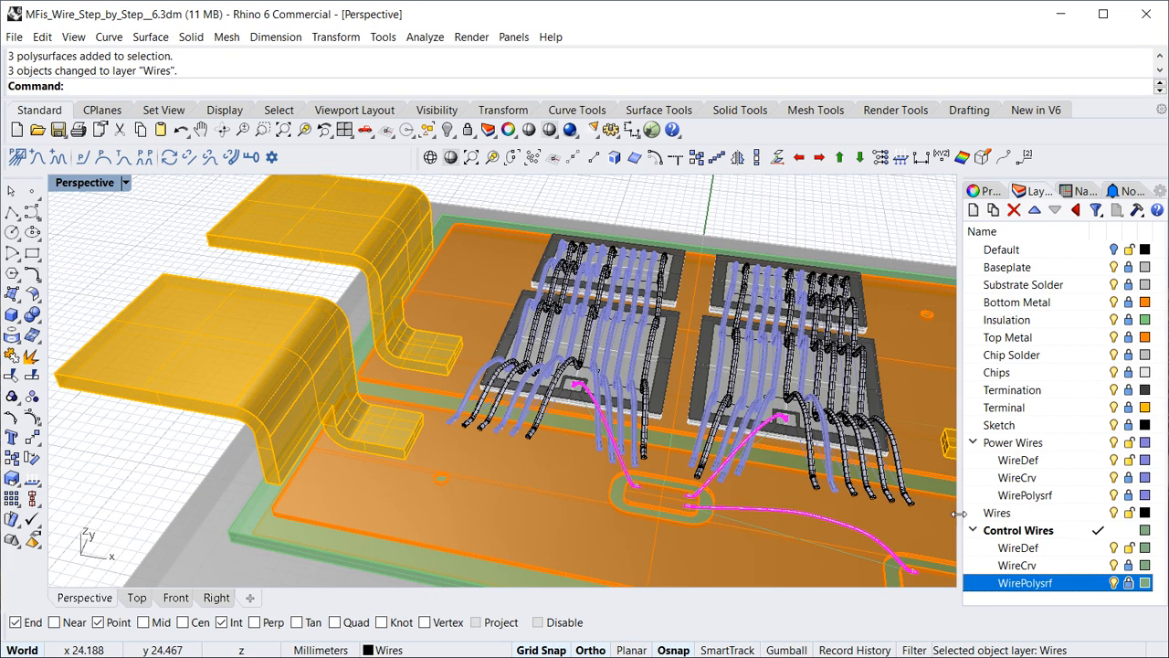
# Make Wires the current layer and move it below the Control Wires group in the layer order
pyautogui.scroll(5, 589, 333)
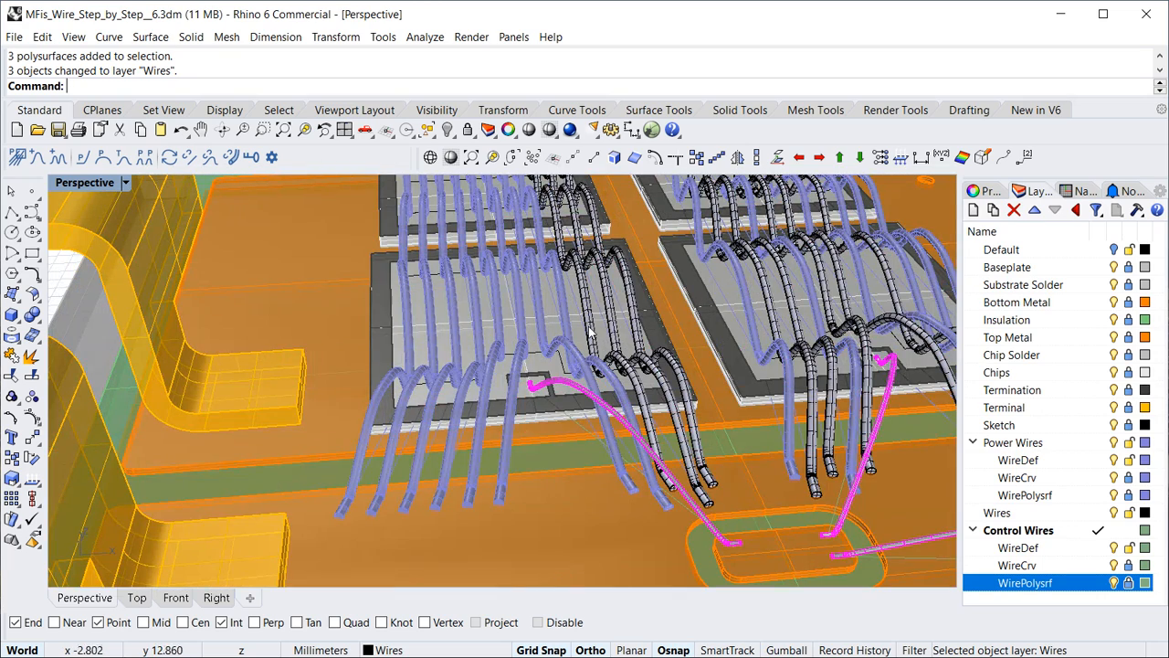
pyautogui.moveTo(584, 329); pyautogui.dragTo(552, 304, button='right')
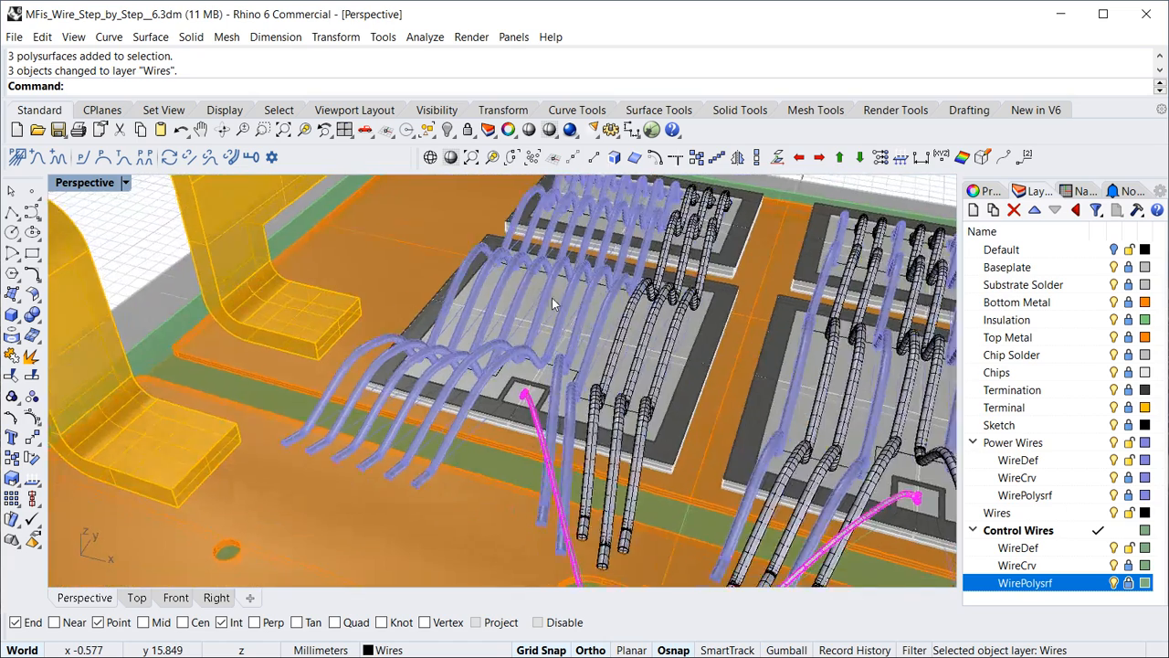
pyautogui.scroll(-5, 622, 332)
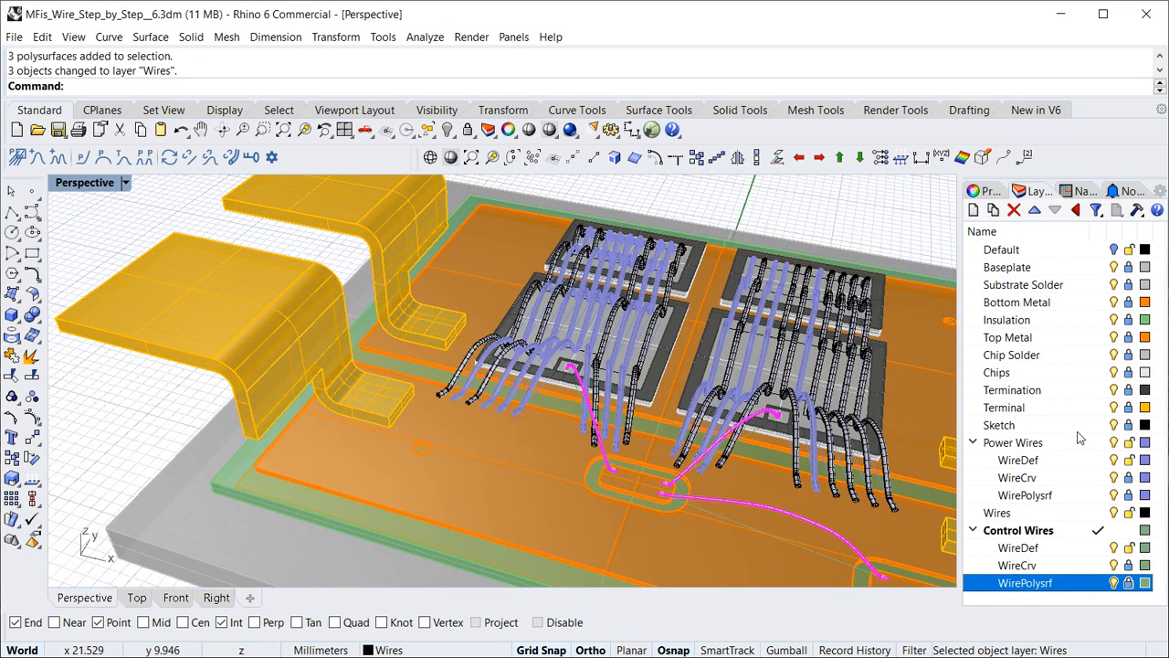
pyautogui.click(1099, 513)
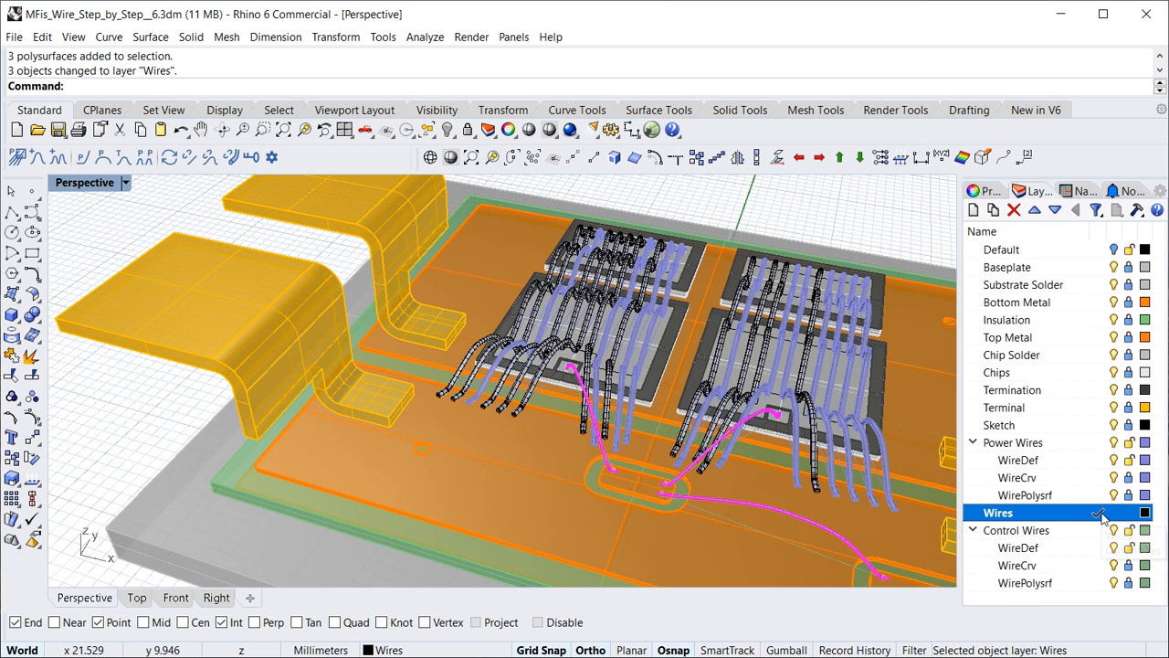
pyautogui.click(1055, 212)
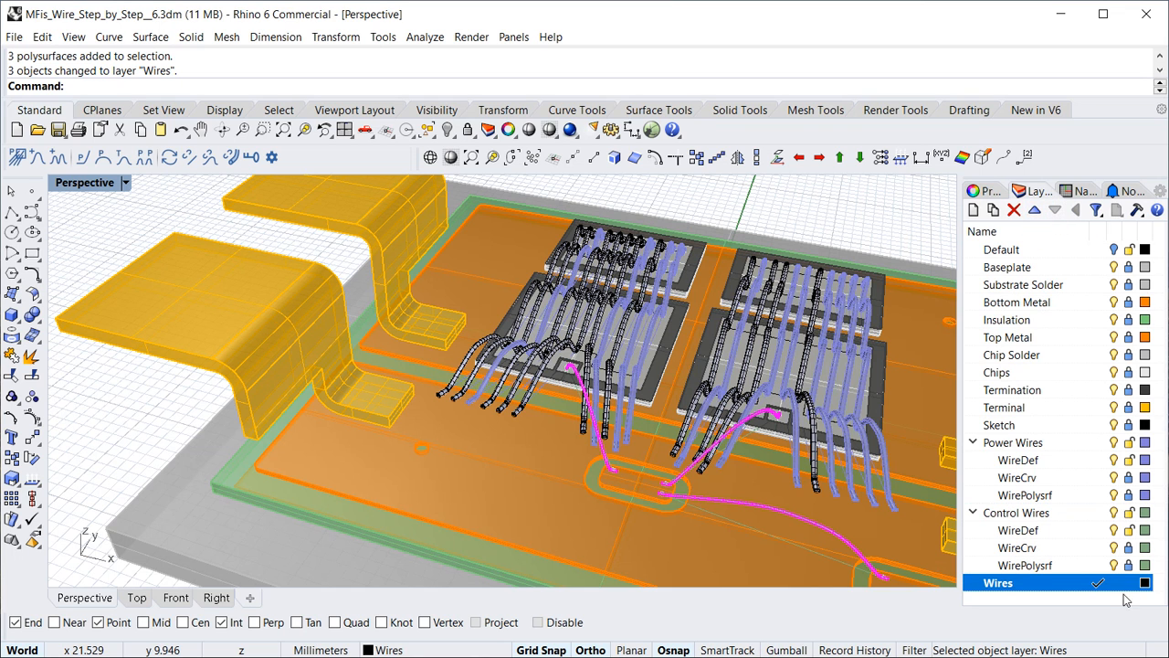
# Turn off the Control Wires and Power Wires parent layers and clear the wire selection
pyautogui.click(1115, 512)
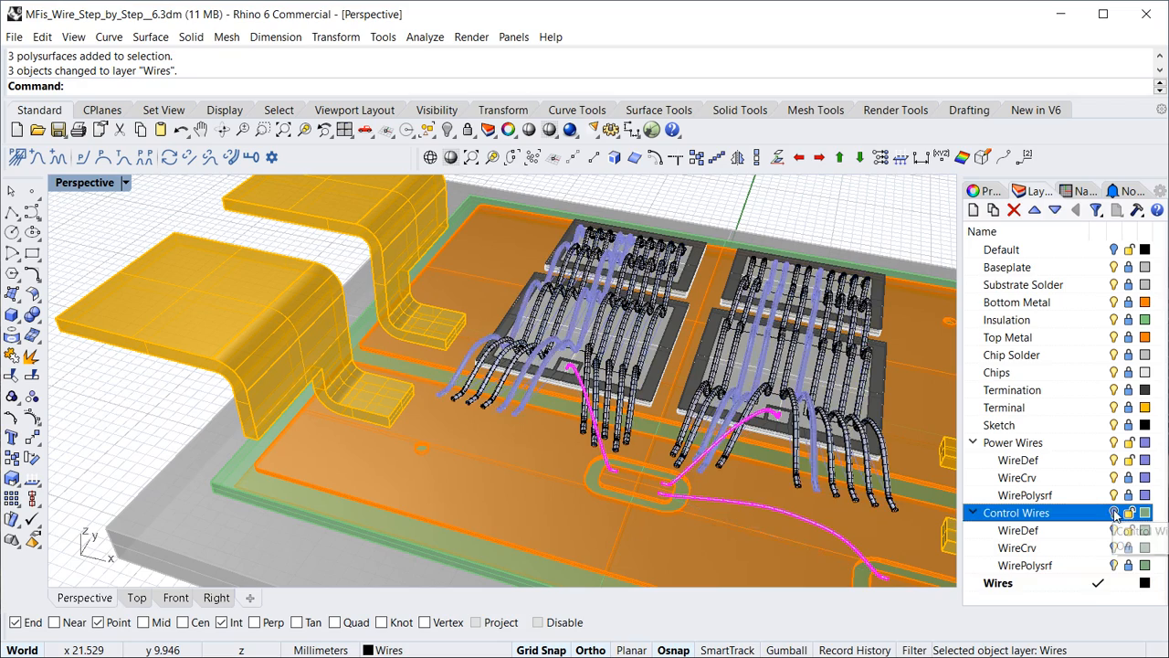
pyautogui.click(1115, 444)
pyautogui.moveTo(581, 458); pyautogui.dragTo(736, 503, button='right')
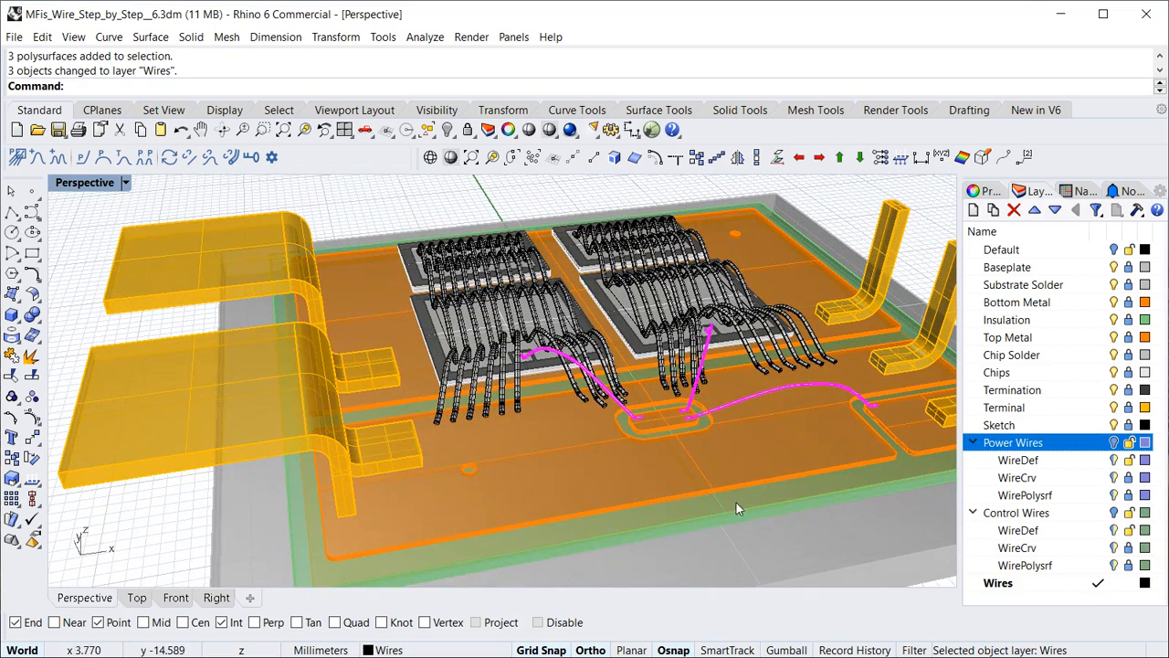
pyautogui.click(609, 201)
# Start a Boolean difference with all objects on the Wires layer as the solids to subtract from
pyautogui.moveTo(561, 373); pyautogui.dragTo(628, 422, button='right')
pyautogui.scroll(8, 603, 402)
pyautogui.moveTo(544, 341)
pyautogui.mouseDown(button='right')
pyautogui.moveTo(421, 356)
pyautogui.moveTo(548, 356)
pyautogui.mouseUp(button='right')
pyautogui.scroll(7, 383, 444)
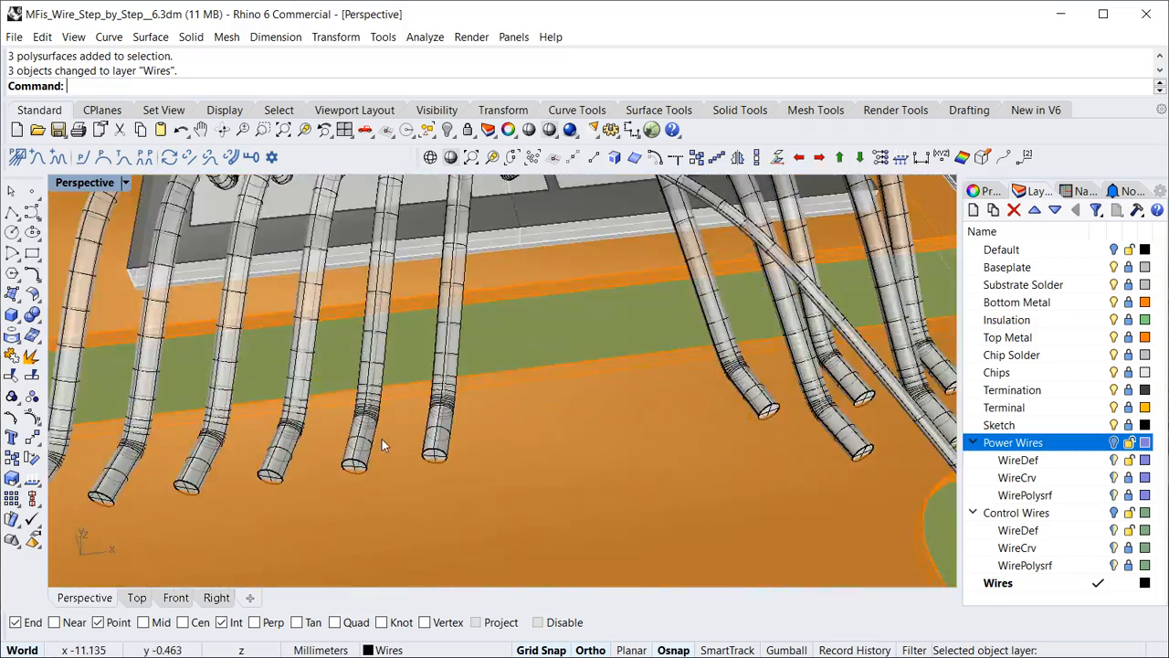
pyautogui.scroll(-6, 381, 438)
pyautogui.moveTo(382, 437)
pyautogui.mouseDown(button='right')
pyautogui.moveTo(373, 403)
pyautogui.moveTo(379, 418)
pyautogui.mouseUp(button='right')
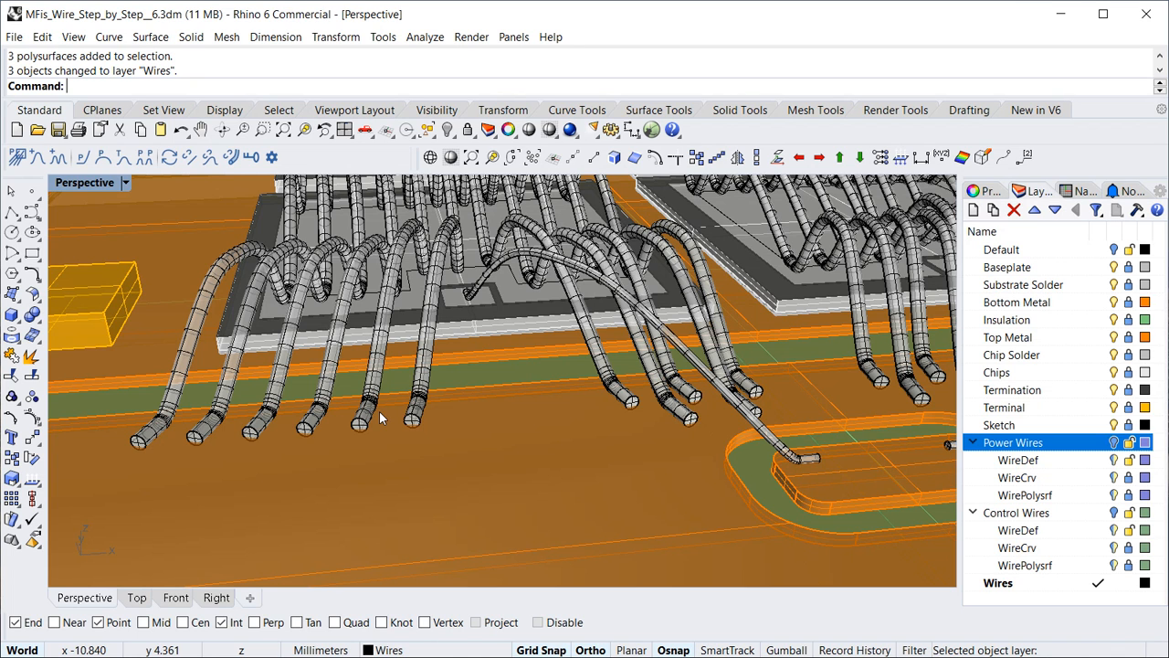
pyautogui.write('ooleanDifference')
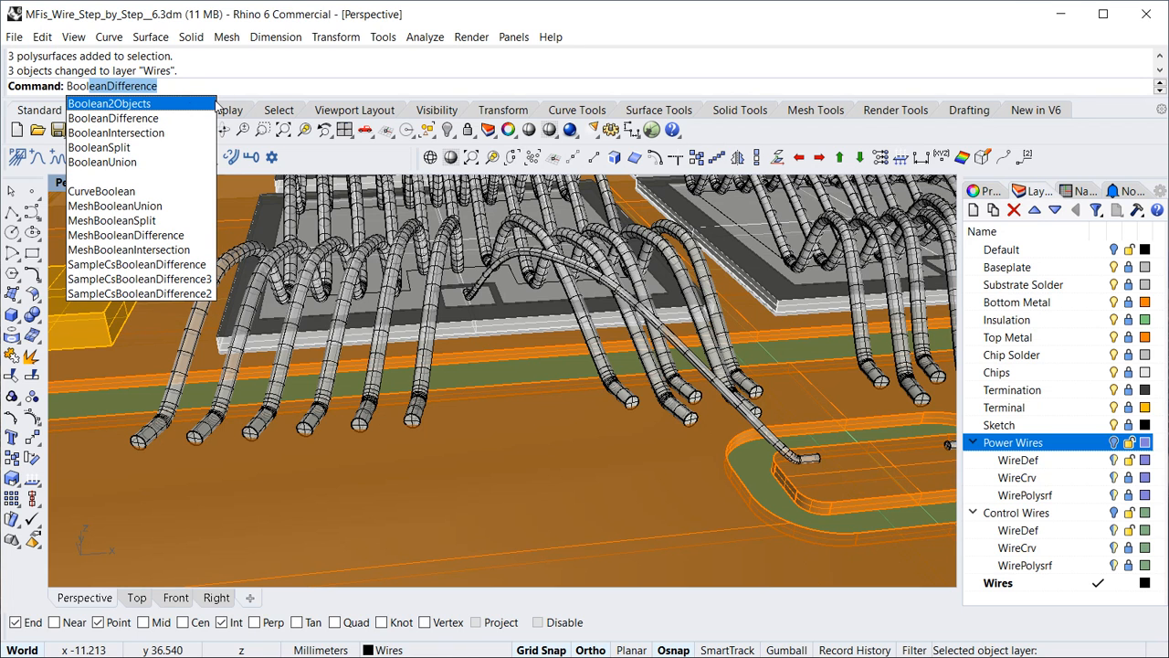
pyautogui.click(137, 120)
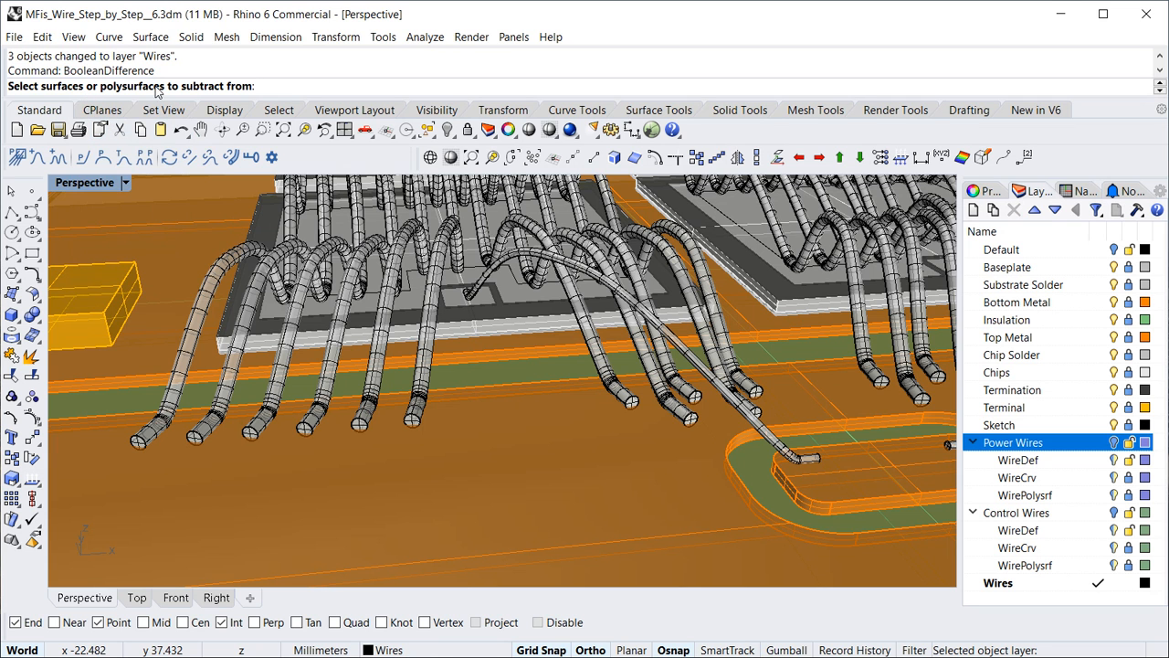
pyautogui.scroll(-3, 473, 418)
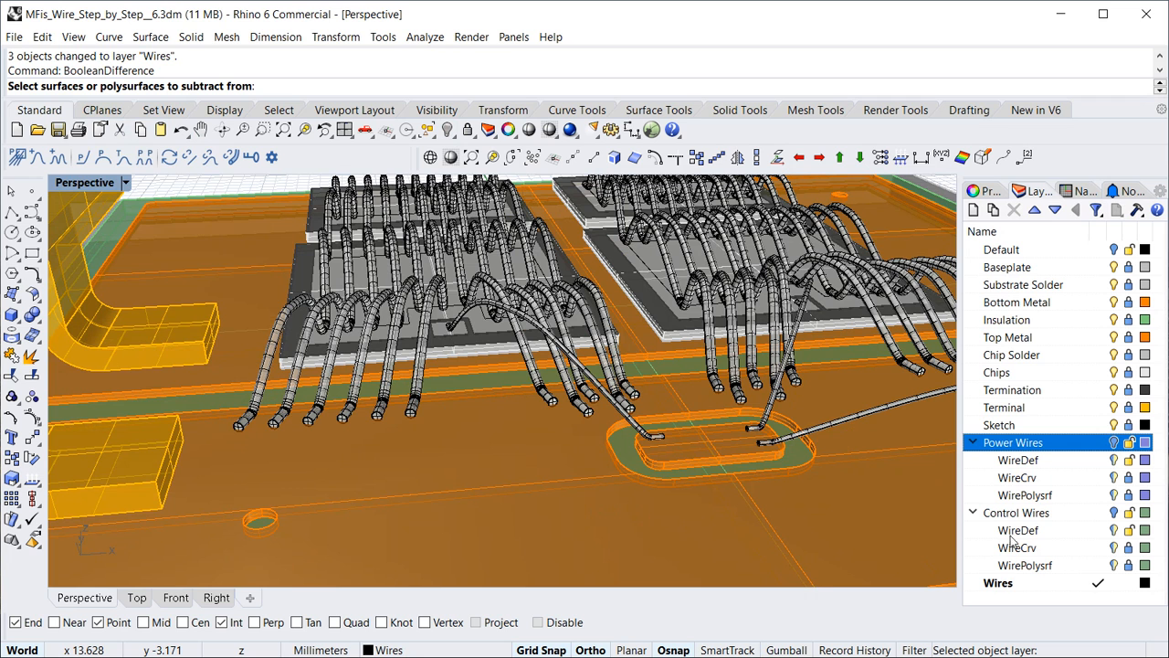
pyautogui.rightClick(1008, 584)
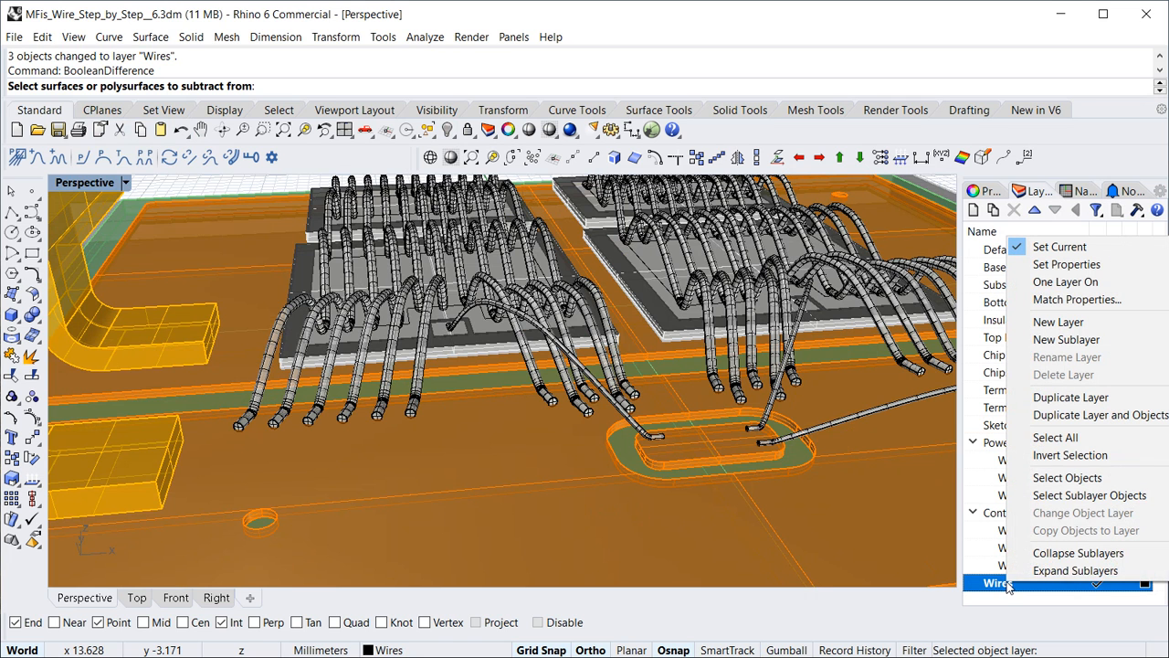
pyautogui.click(1071, 478)
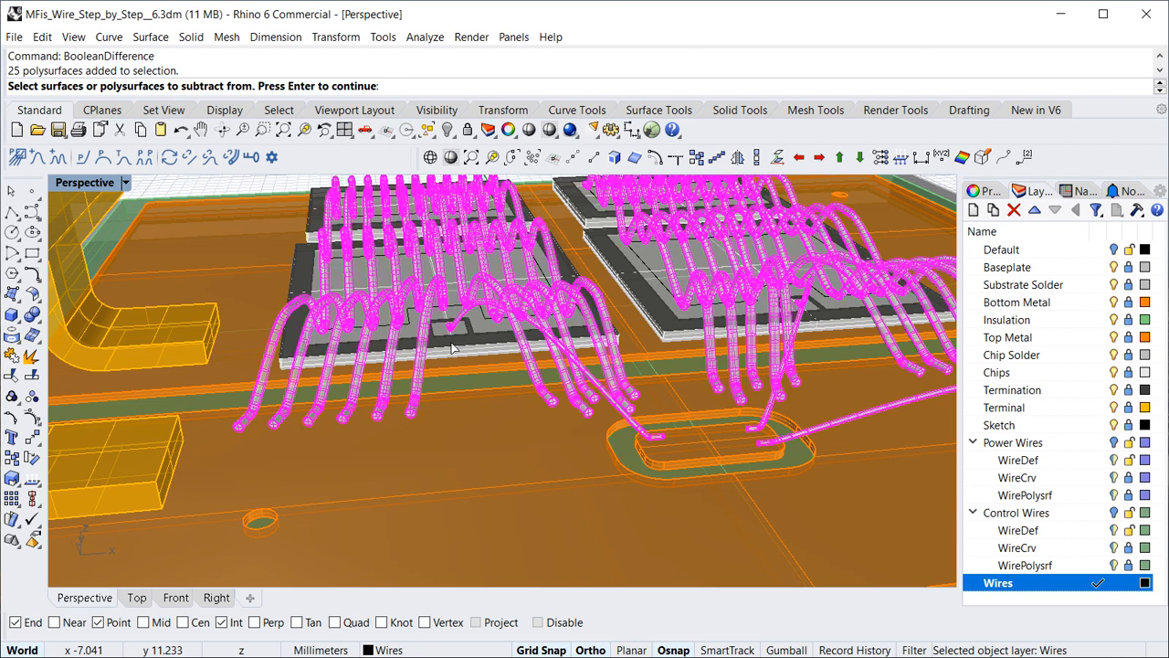
pyautogui.press('Return')
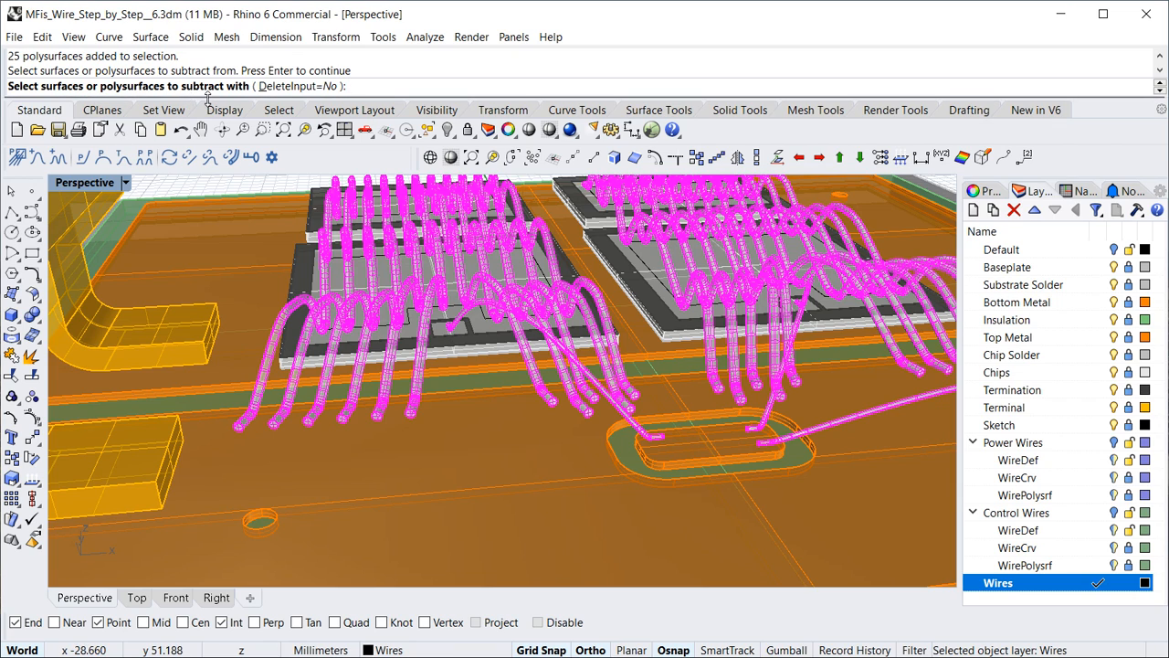
# Unlock the Top Metal and Chips layers and subtract all their solids from the wires with DeleteInput=No
pyautogui.scroll(-2, 493, 402)
pyautogui.scroll(3, 478, 374)
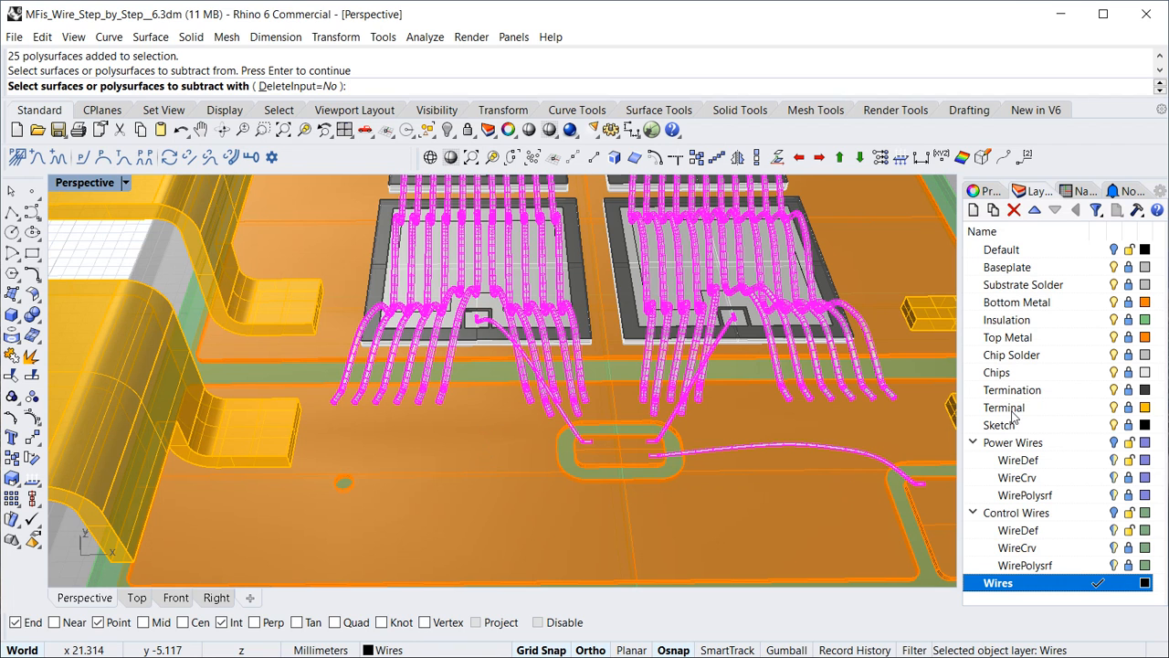
pyautogui.click(1025, 339)
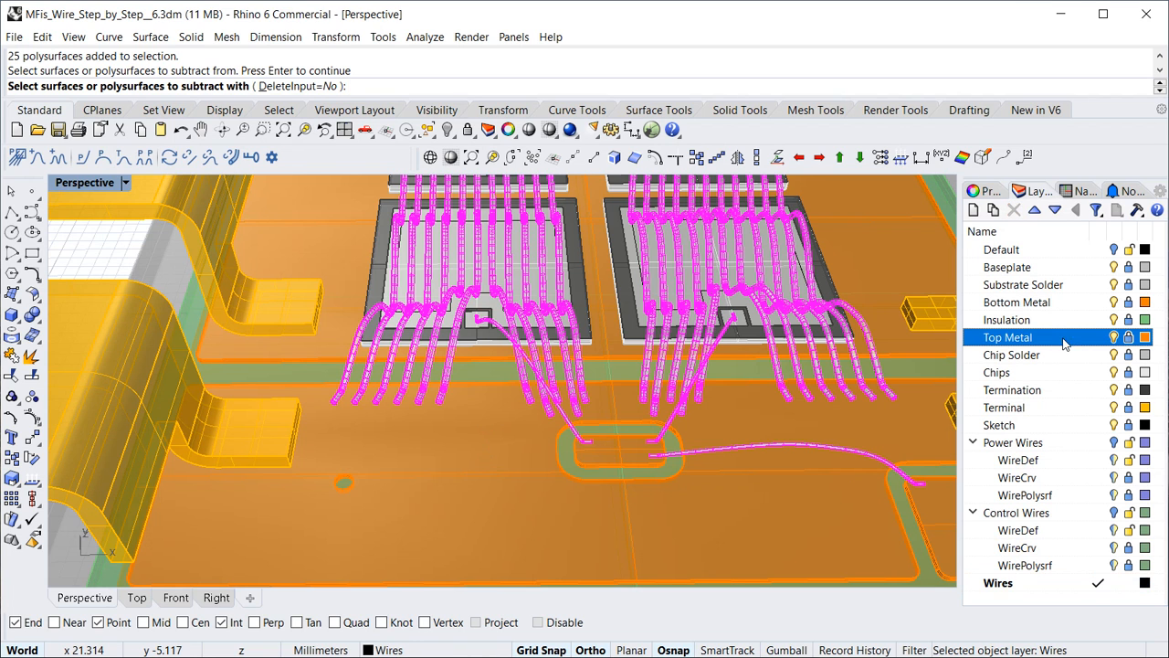
pyautogui.click(1130, 338)
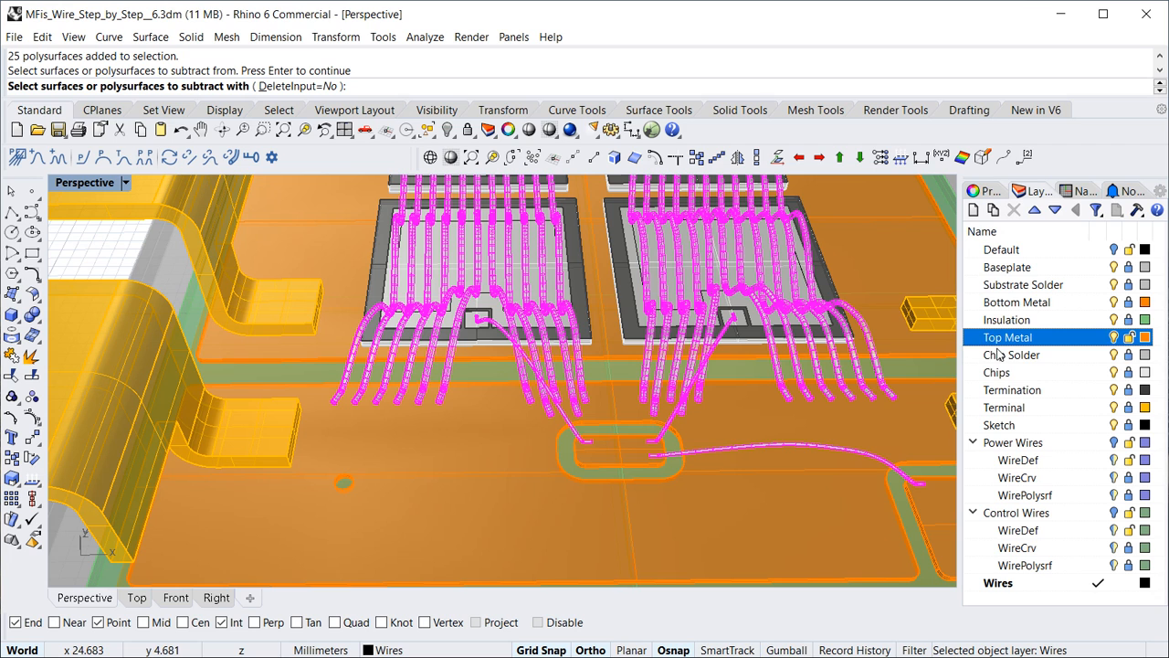
pyautogui.click(1015, 376)
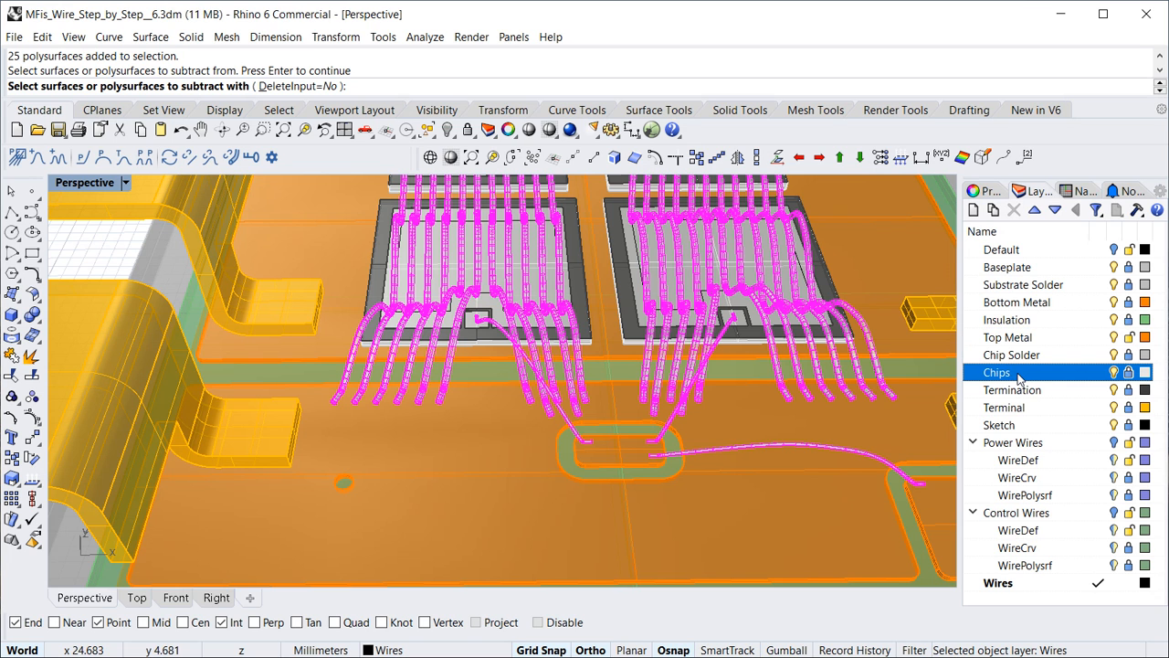
pyautogui.click(1130, 374)
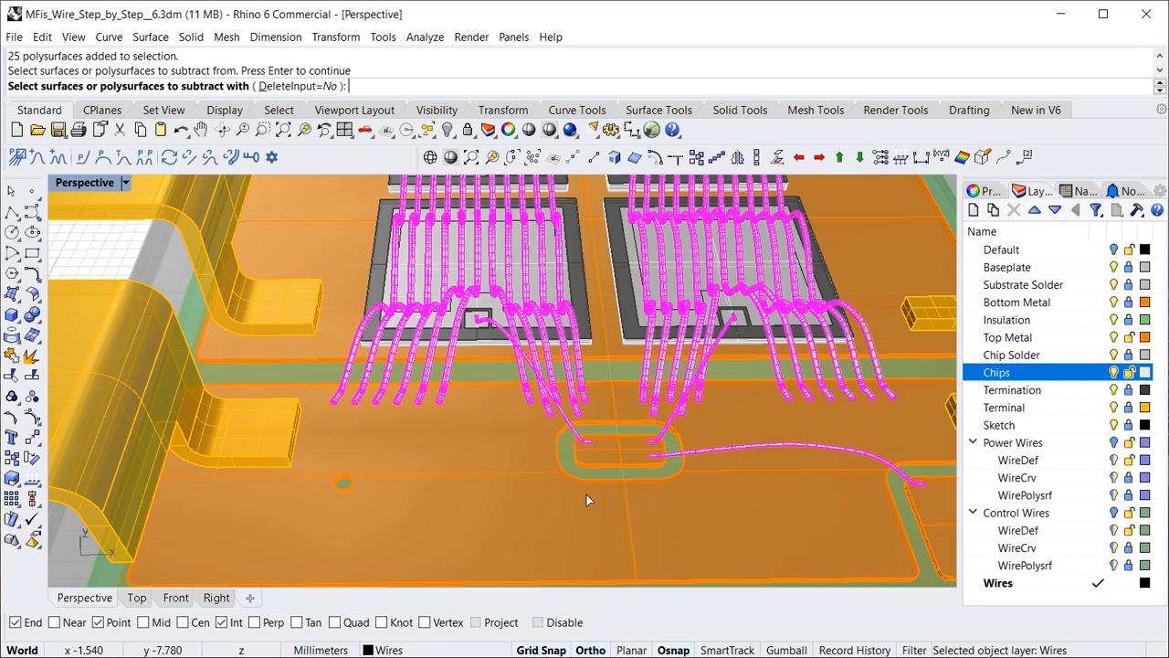
pyautogui.hotkey('ctrl', 'a')
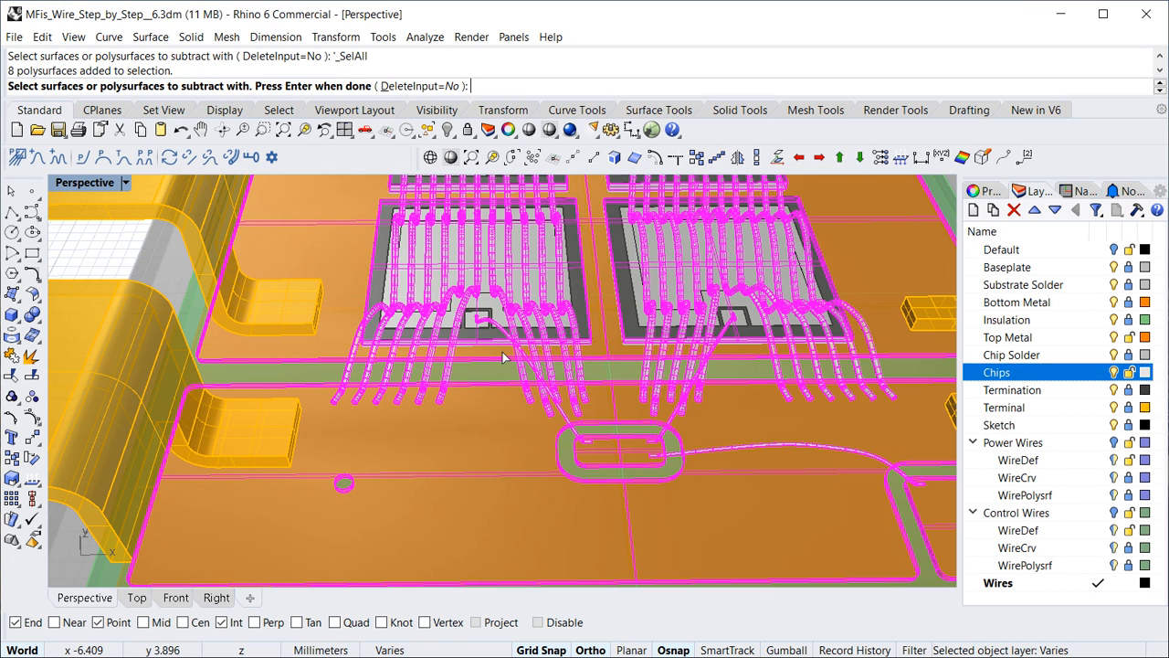
pyautogui.press('Return')
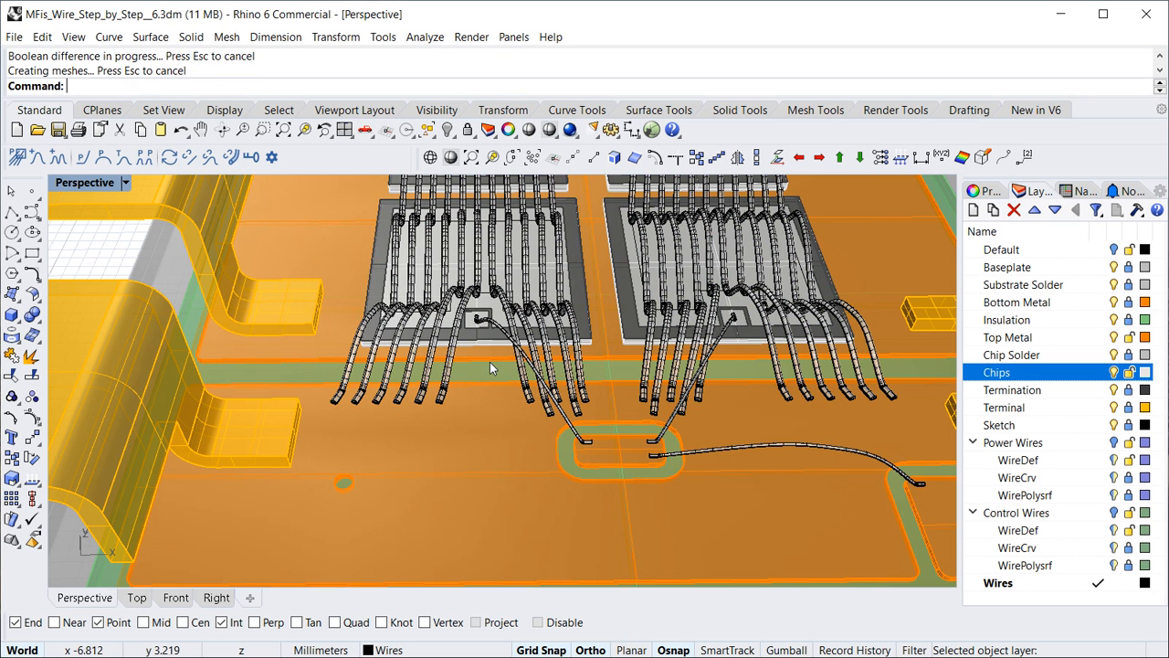
# Check whether the metal and chip solids still exist by selecting the front top-metal plate and a large chip, and clear the selection
pyautogui.scroll(5, 490, 362)
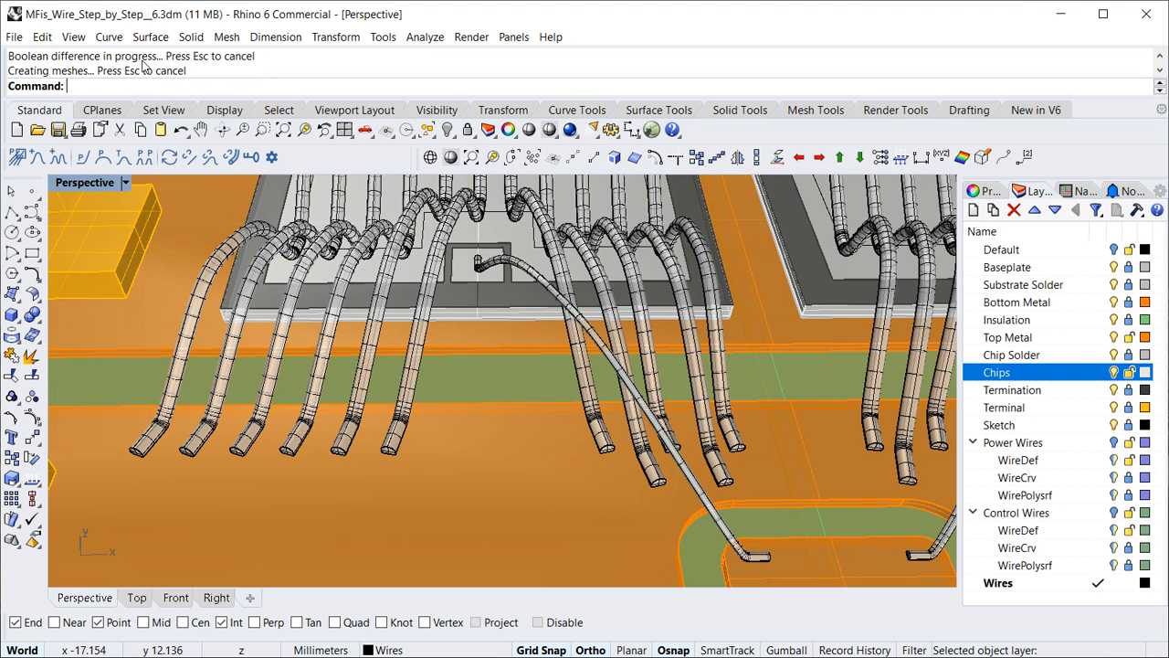
pyautogui.scroll(-6, 400, 342)
pyautogui.scroll(-2, 400, 342)
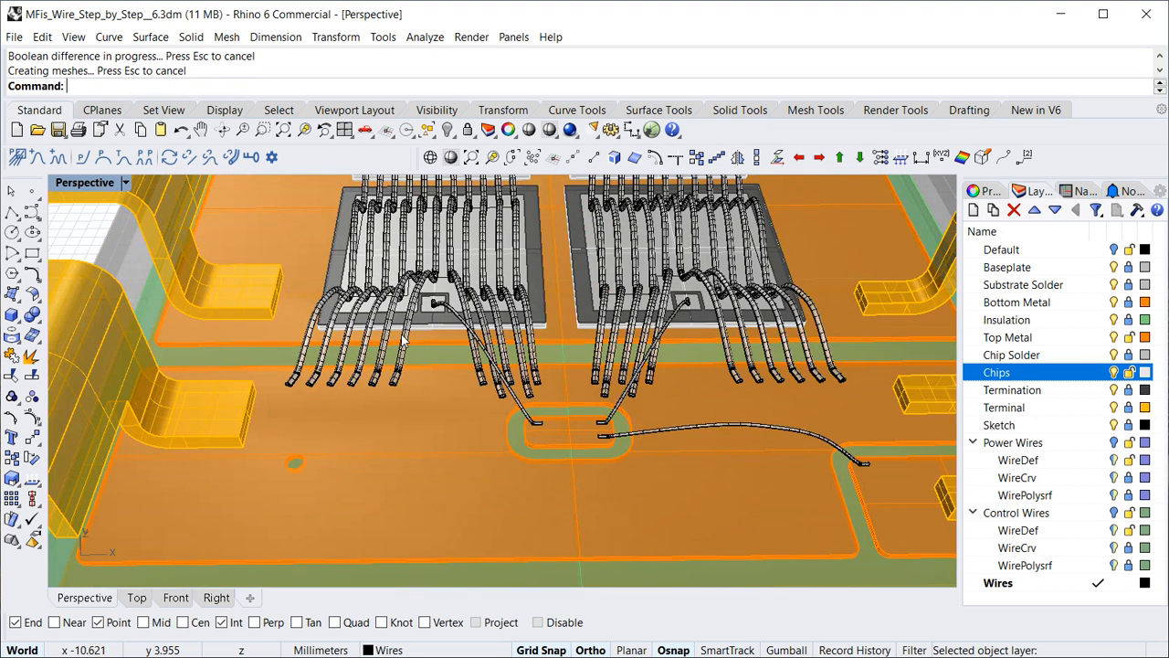
pyautogui.scroll(-3, 399, 384)
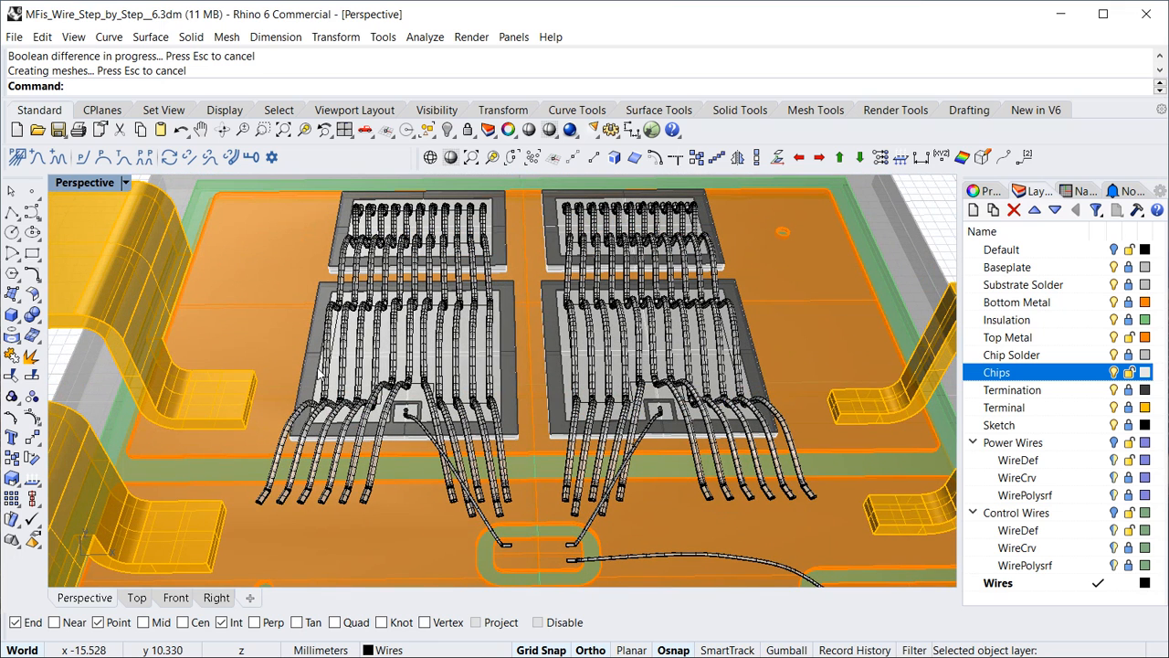
pyautogui.scroll(2, 411, 513)
pyautogui.click(417, 512)
pyautogui.scroll(-3, 413, 504)
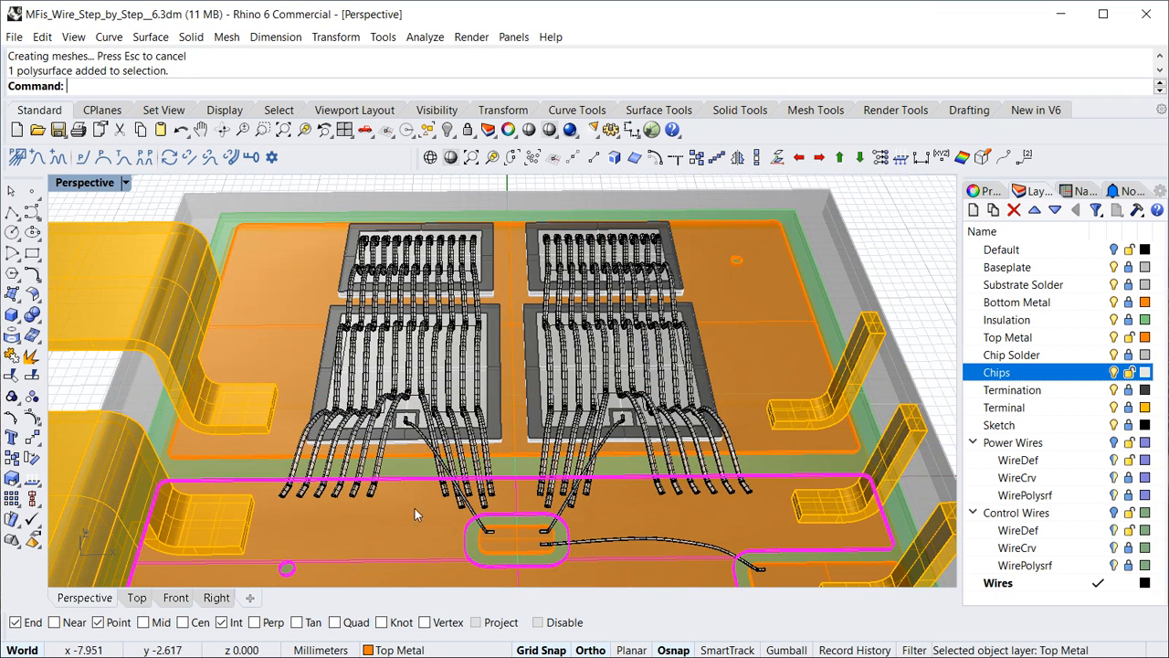
pyautogui.scroll(4, 409, 408)
pyautogui.click(420, 409)
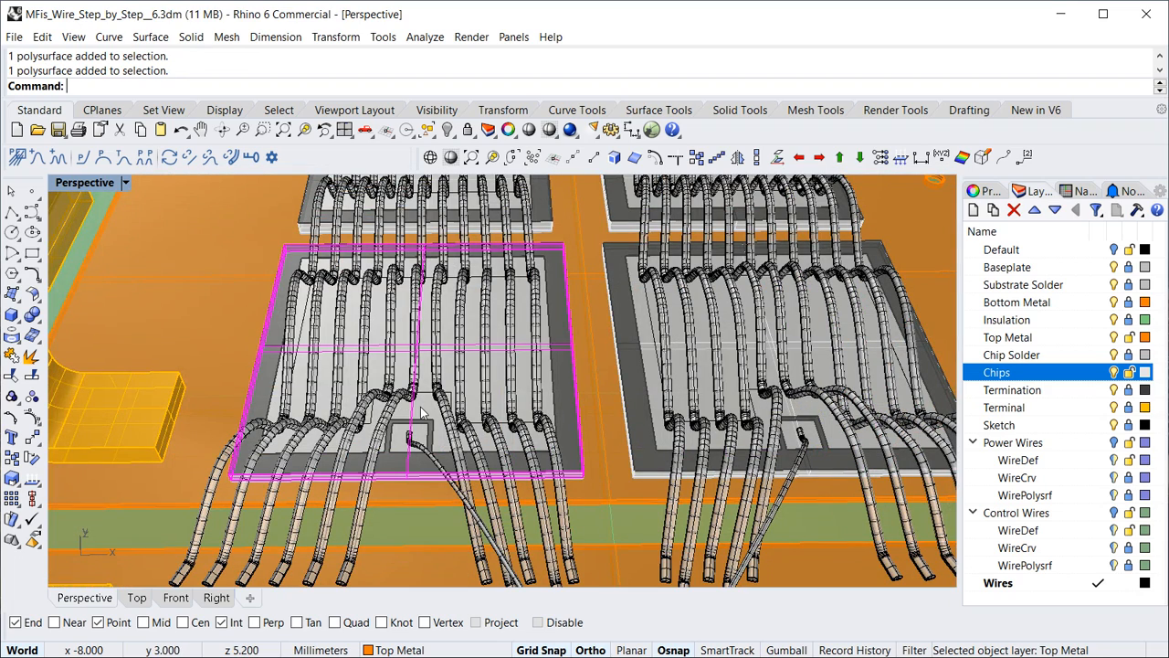
pyautogui.scroll(-4, 422, 413)
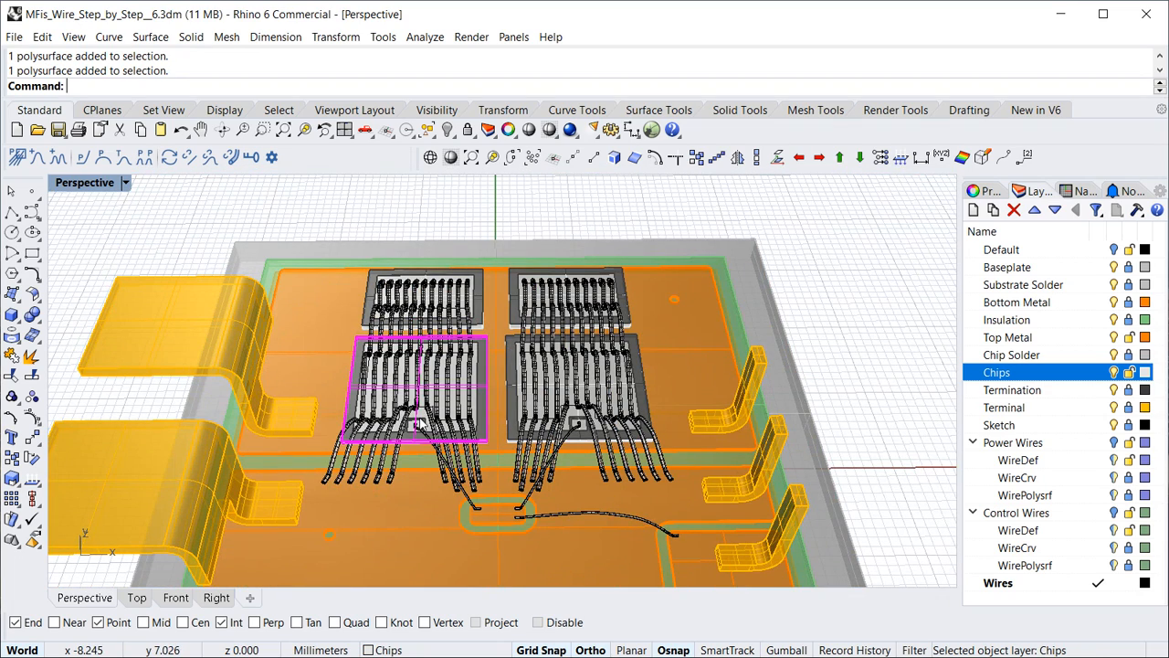
pyautogui.click(899, 364)
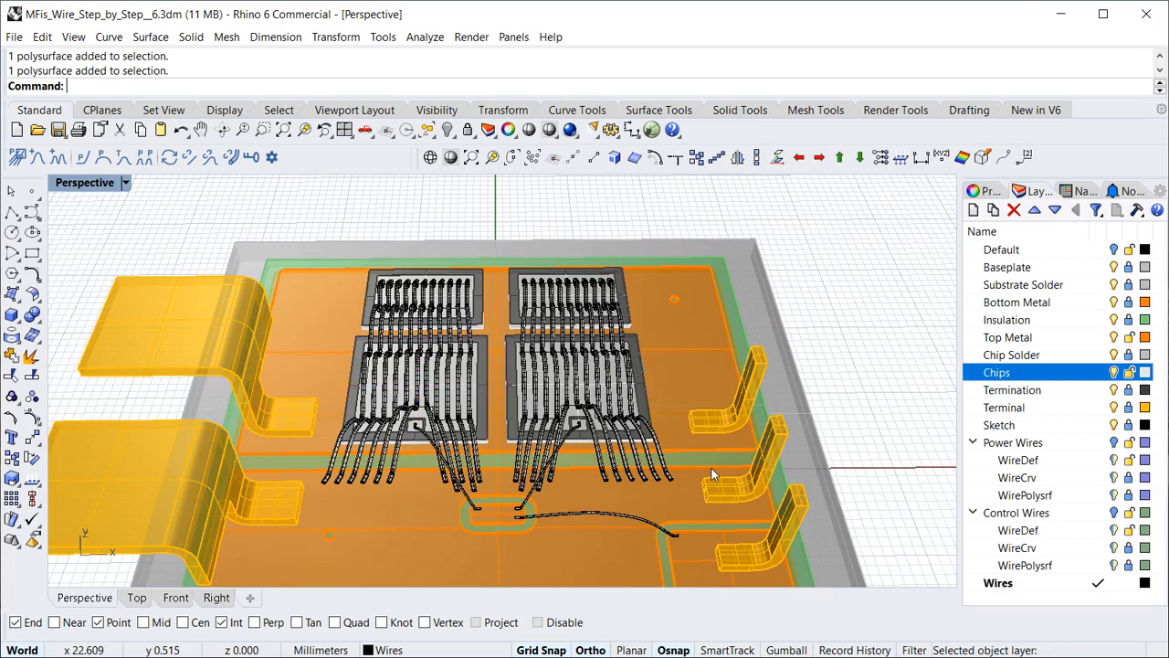
# Examine up close how the wire ends meet the top metal and the chip surfaces after the subtraction
pyautogui.scroll(3, 624, 476)
pyautogui.moveTo(471, 490); pyautogui.dragTo(265, 466, button='right')
pyautogui.scroll(6, 375, 379)
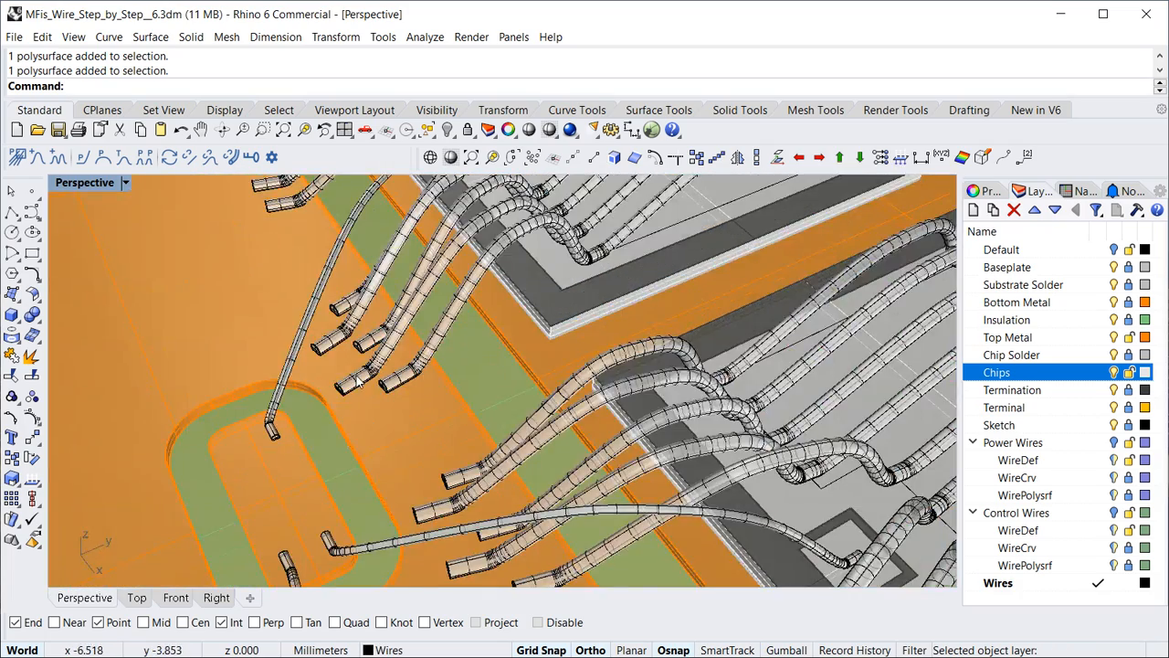
pyautogui.moveTo(343, 402); pyautogui.dragTo(367, 363, button='right')
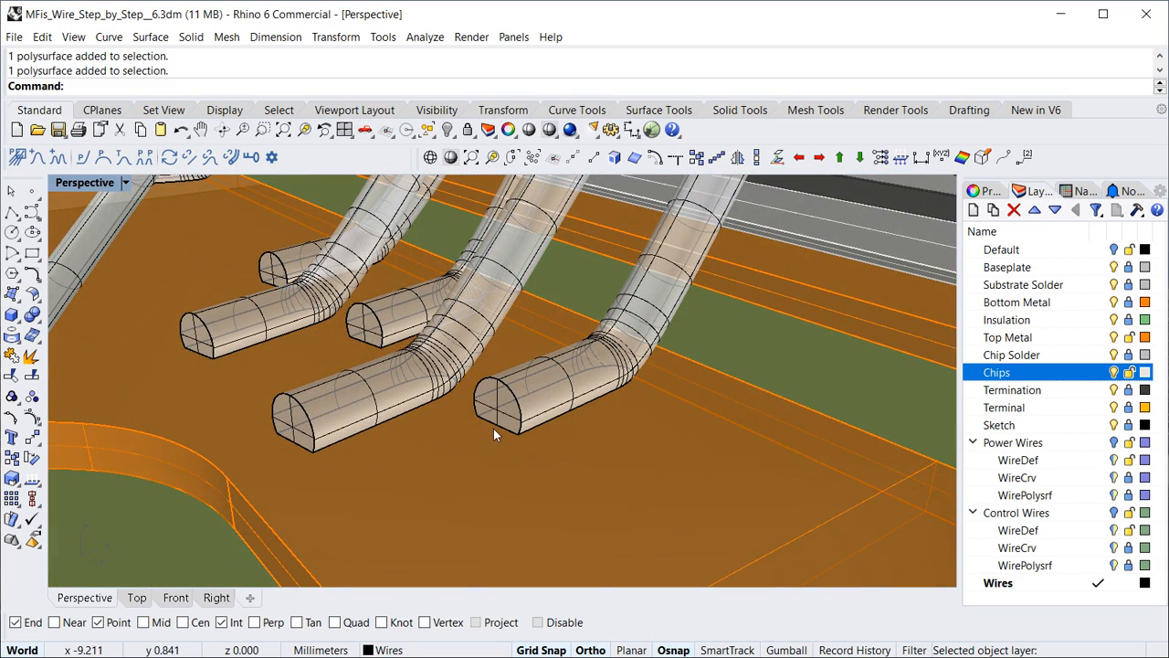
pyautogui.scroll(-6, 555, 432)
pyautogui.keyDown('shift'); pyautogui.moveTo(660, 418); pyautogui.dragTo(395, 579, button='right'); pyautogui.keyUp('shift')
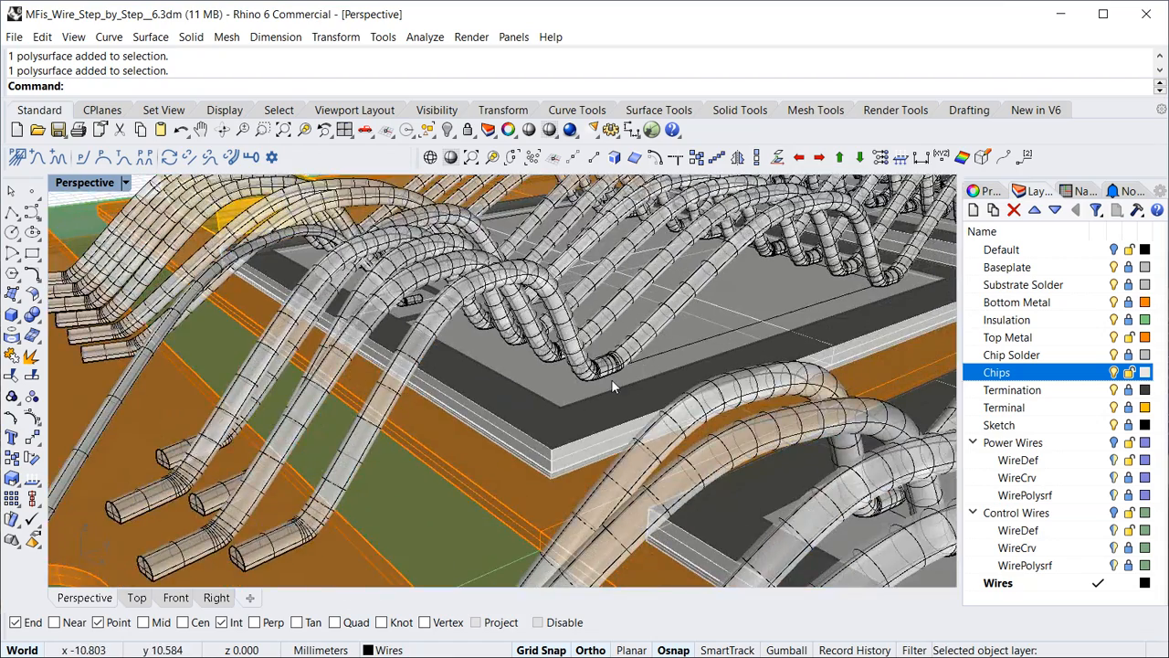
pyautogui.scroll(6, 607, 378)
pyautogui.scroll(5, 578, 379)
pyautogui.moveTo(552, 409)
pyautogui.mouseDown(button='right')
pyautogui.moveTo(610, 403)
pyautogui.moveTo(543, 408)
pyautogui.moveTo(574, 417)
pyautogui.mouseUp(button='right')
pyautogui.scroll(-10, 548, 422)
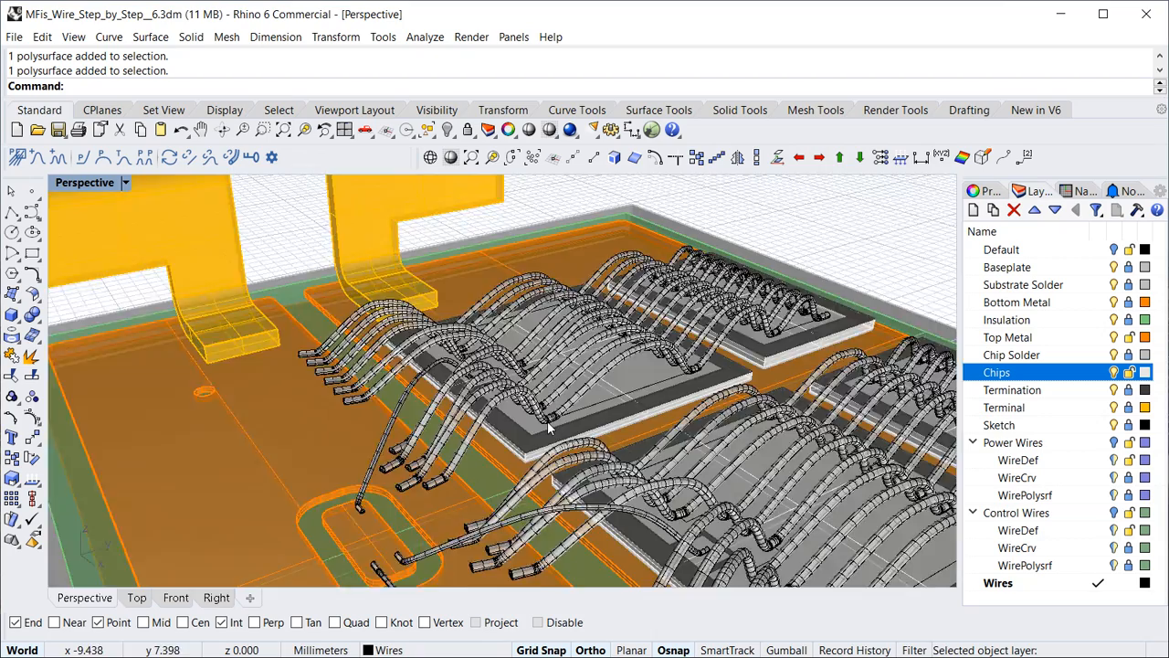
pyautogui.scroll(-6, 547, 421)
pyautogui.moveTo(445, 431); pyautogui.dragTo(595, 464, button='right')
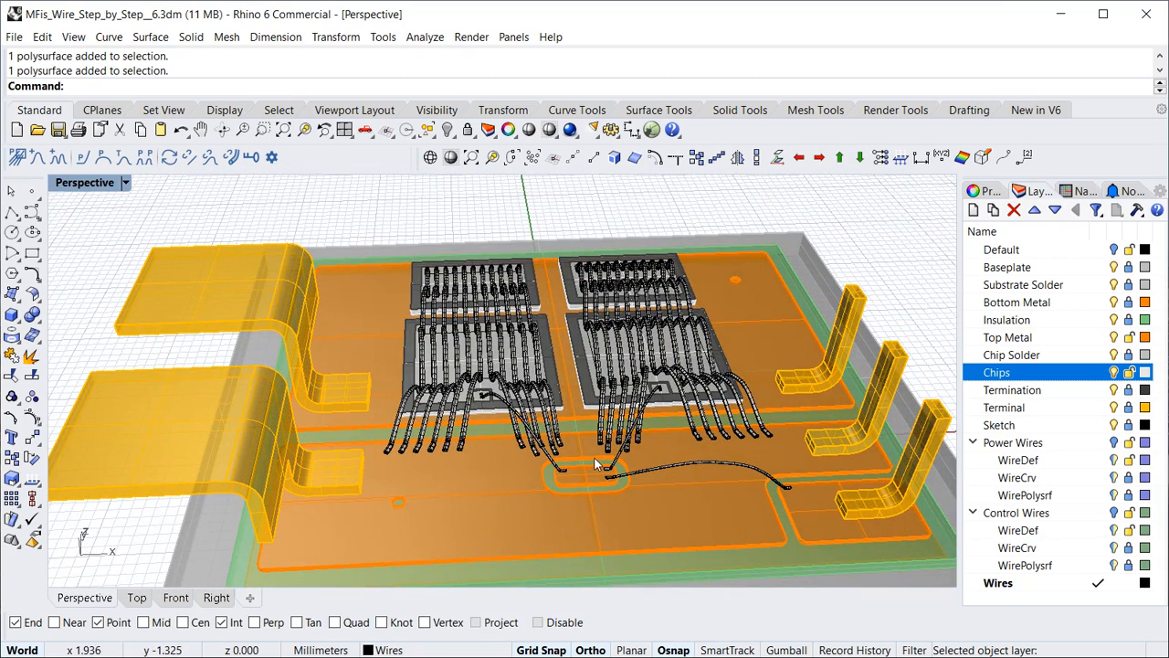
# Select all objects on the Wires layer and start exporting the selection
pyautogui.rightClick(1003, 583)
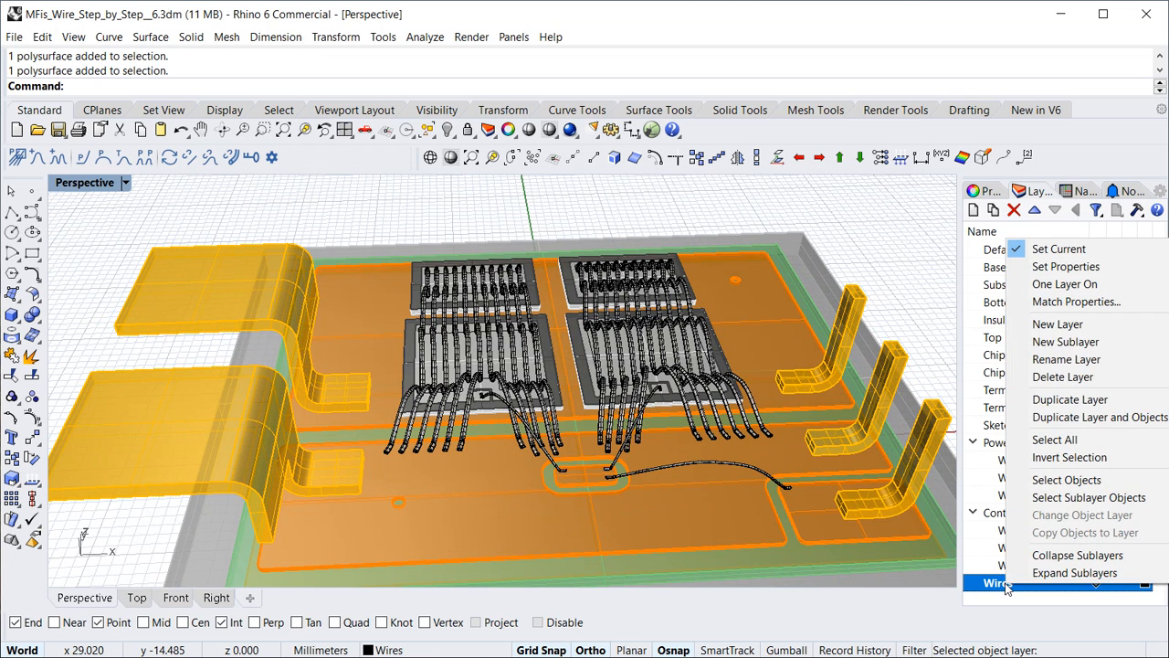
pyautogui.click(1050, 480)
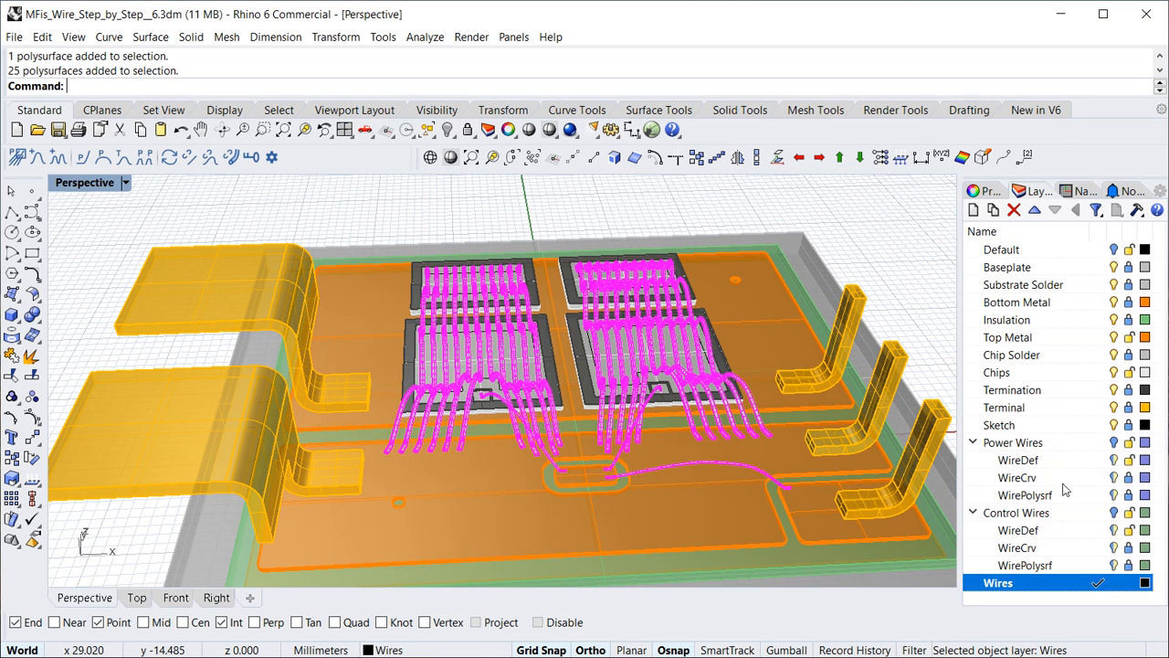
pyautogui.click(15, 38)
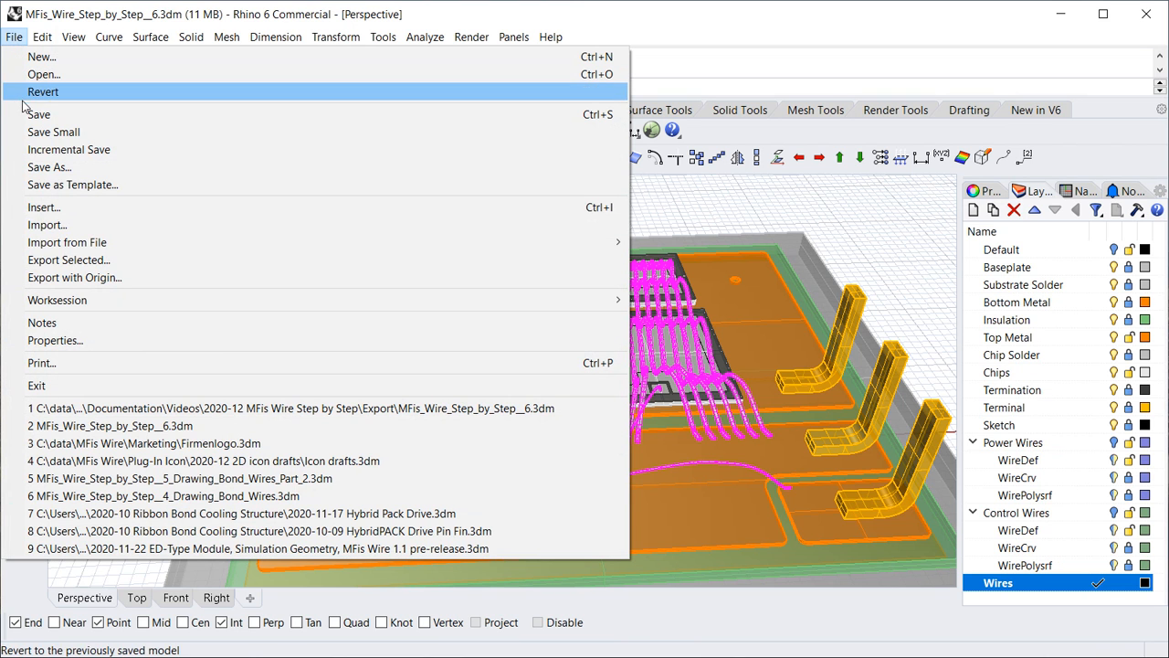
pyautogui.click(67, 261)
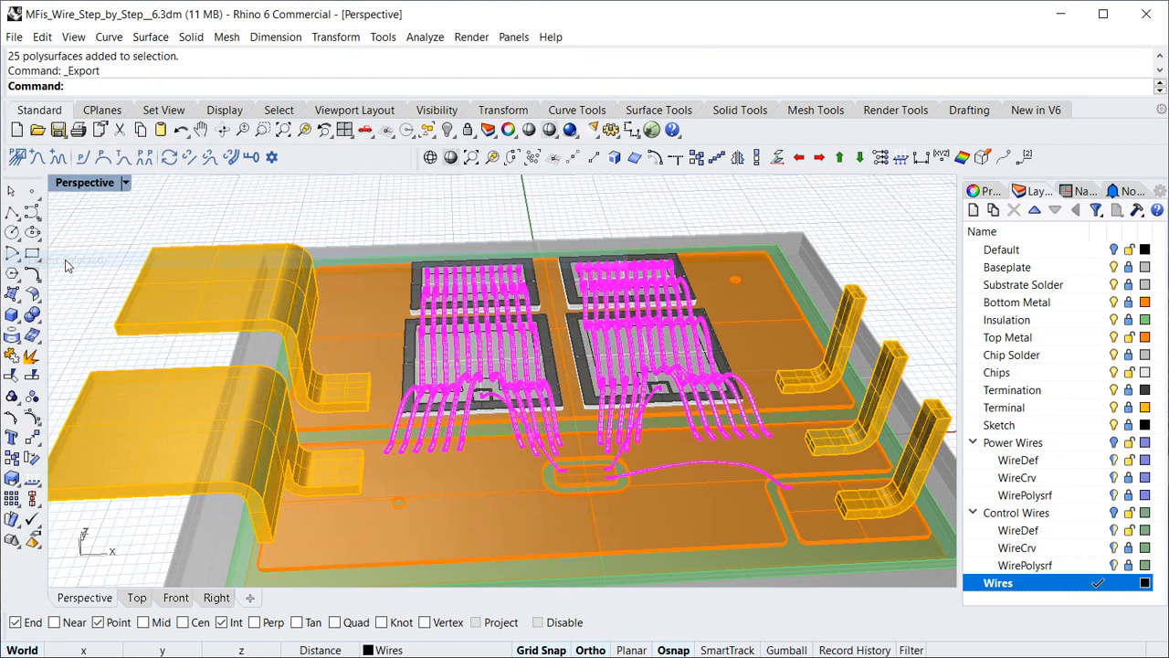
# Save the selected wires as the STEP file Exported_Wires_Boolean.stp in the Export folder, using the AP214AutomotiveDesign schema
pyautogui.click(245, 201)
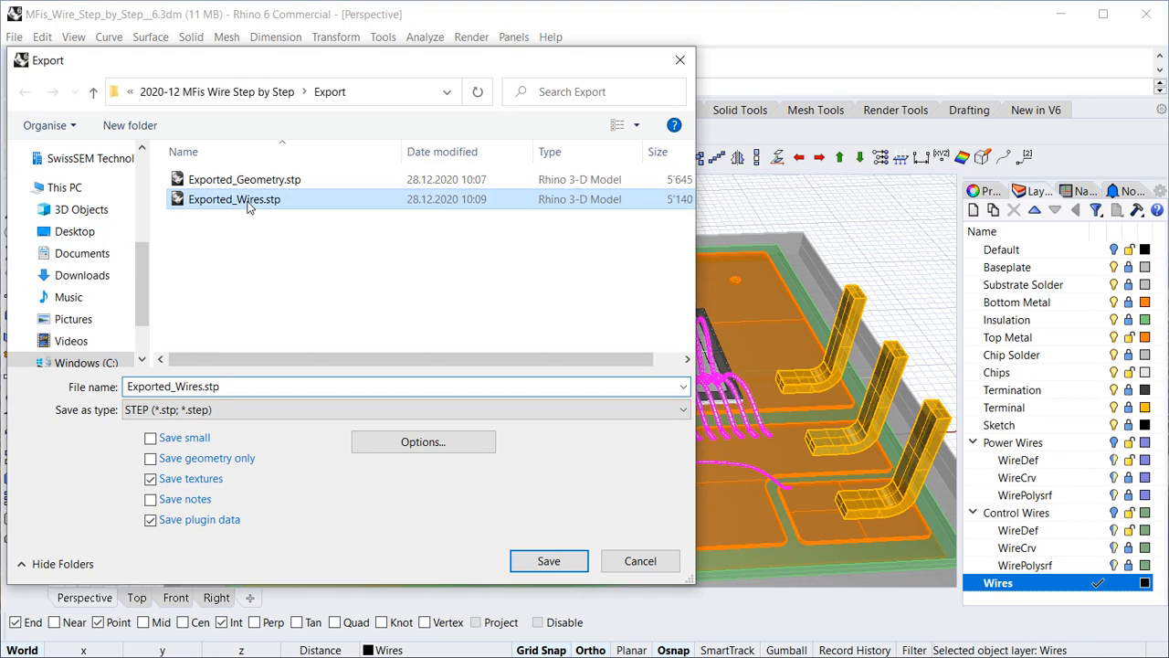
pyautogui.press('End')
pyautogui.press('Left')
pyautogui.press('Left')
pyautogui.press('Left')
pyautogui.press('Left')
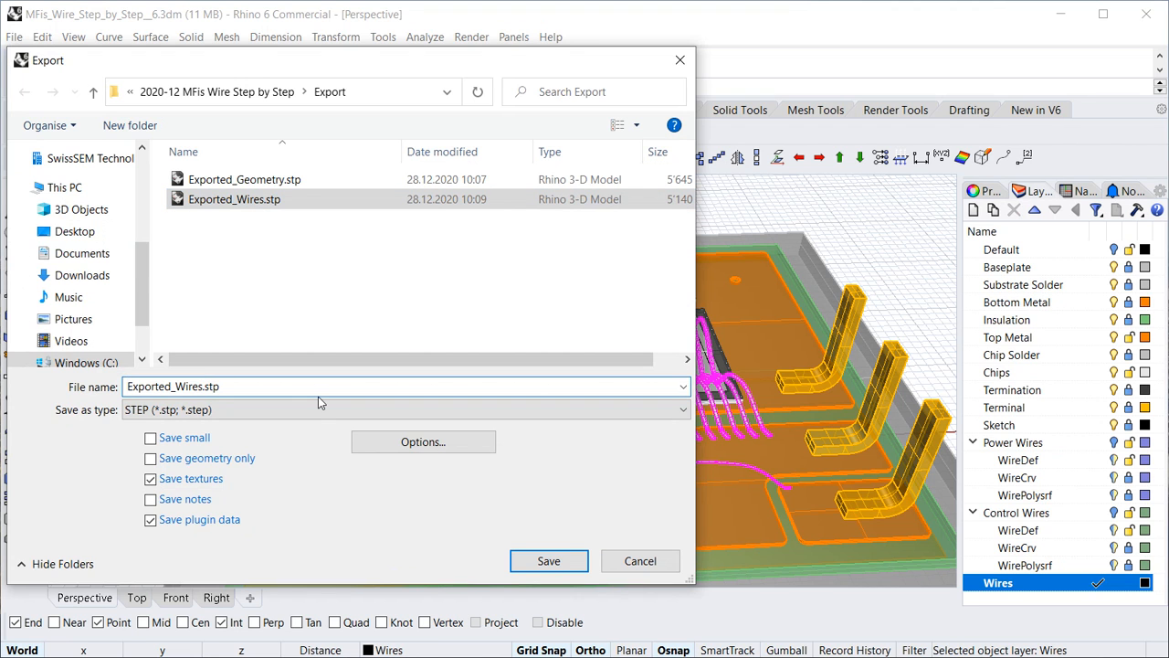
pyautogui.write('_Boolean')
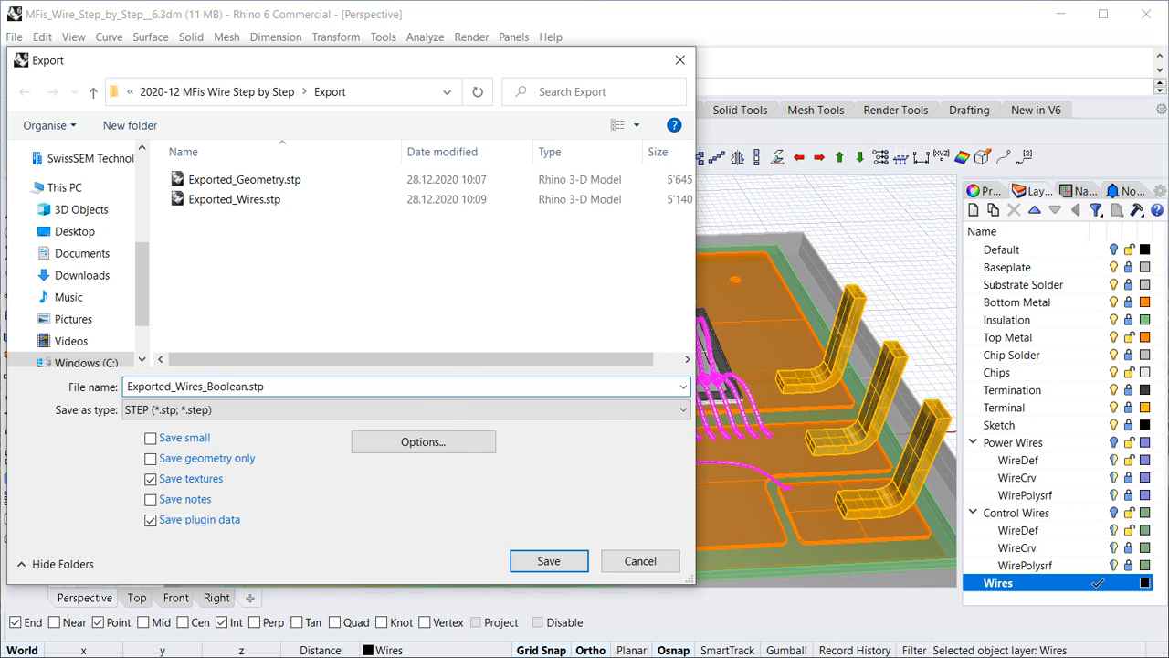
pyautogui.press('Return')
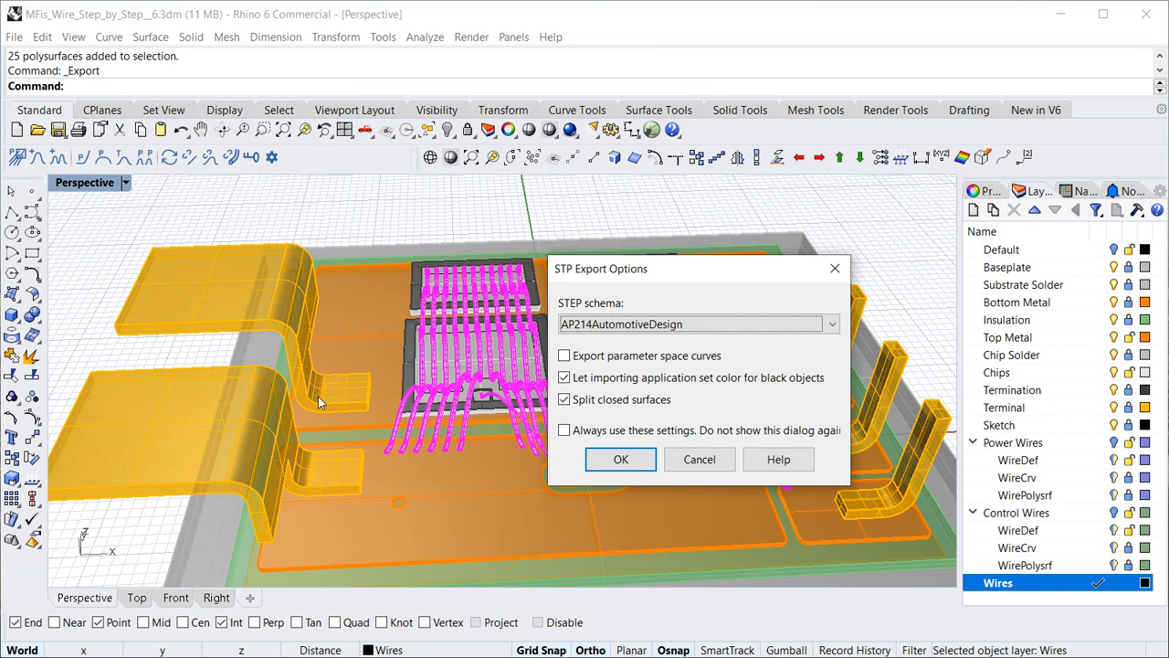
pyautogui.press('Return')
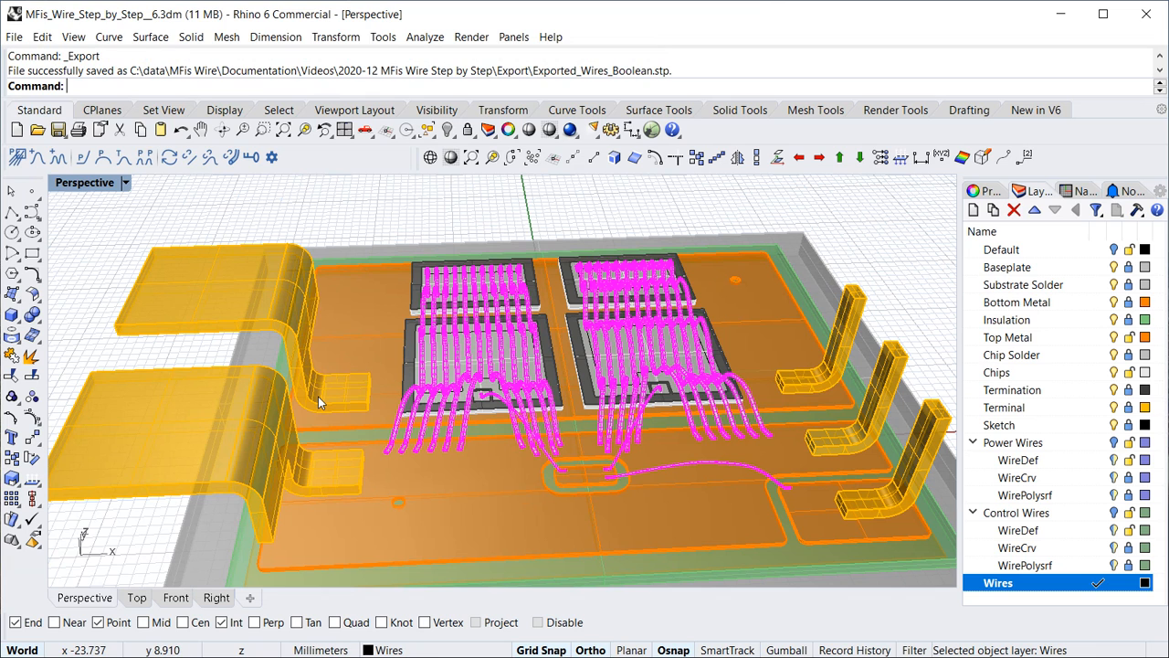